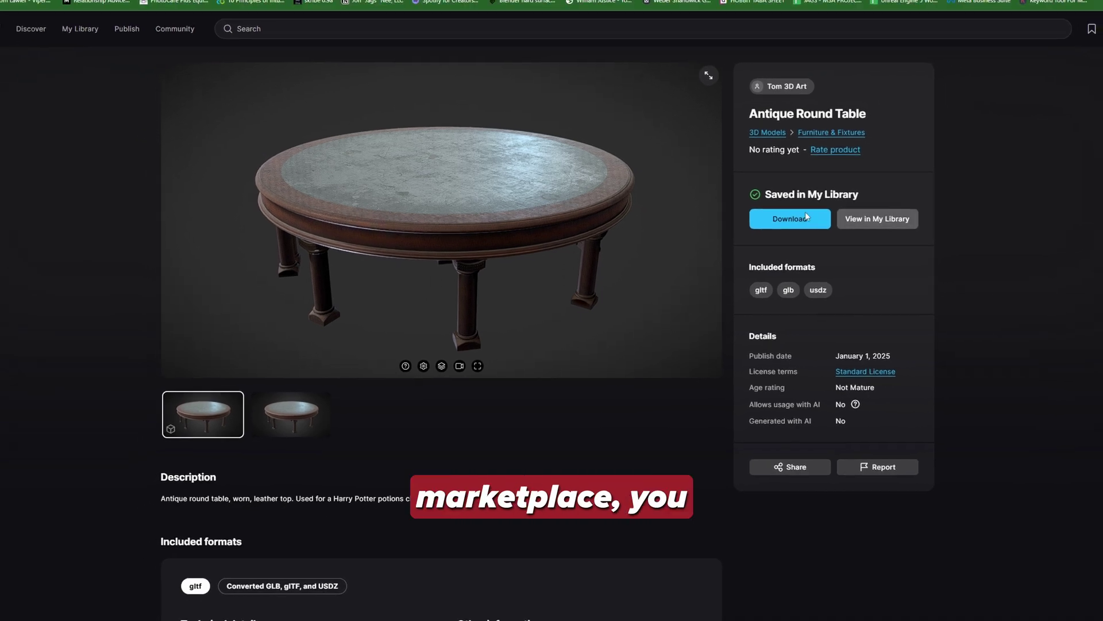
Open the download file list for the Antique Round Table on Fab
click(805, 217)
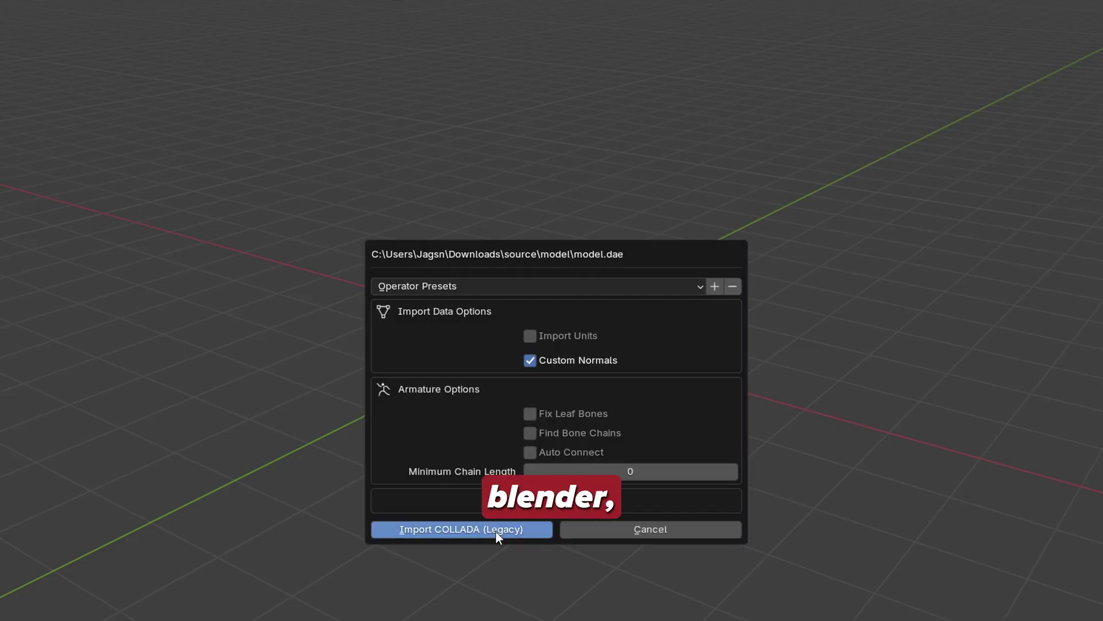
Import the COLLADA table and compare scales: top 0.010, legs 0.003
click(495, 530)
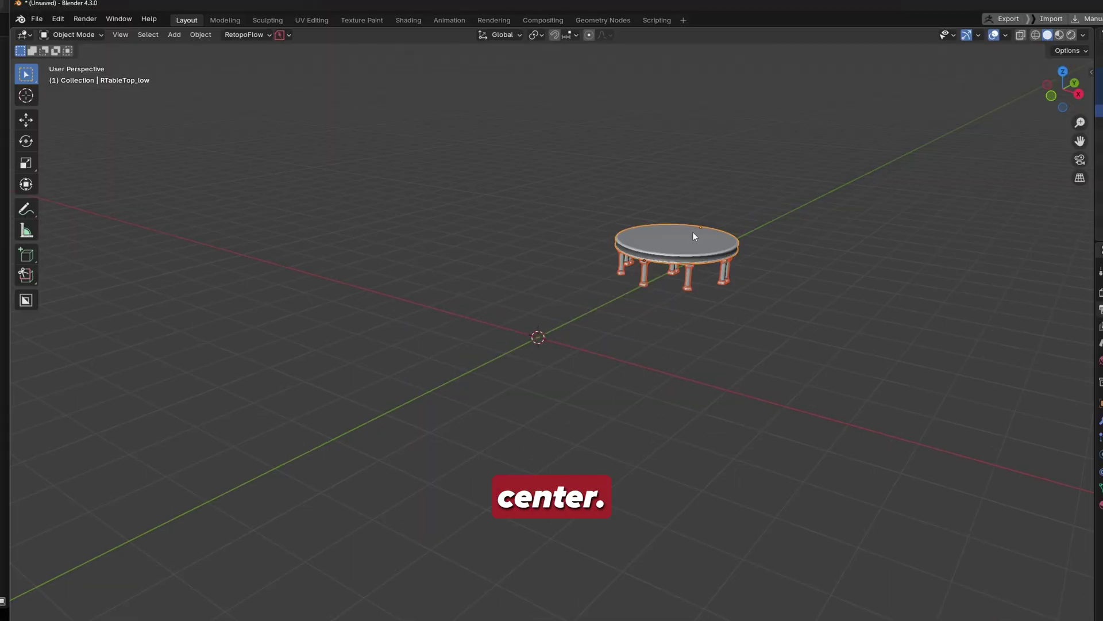
click(1091, 73)
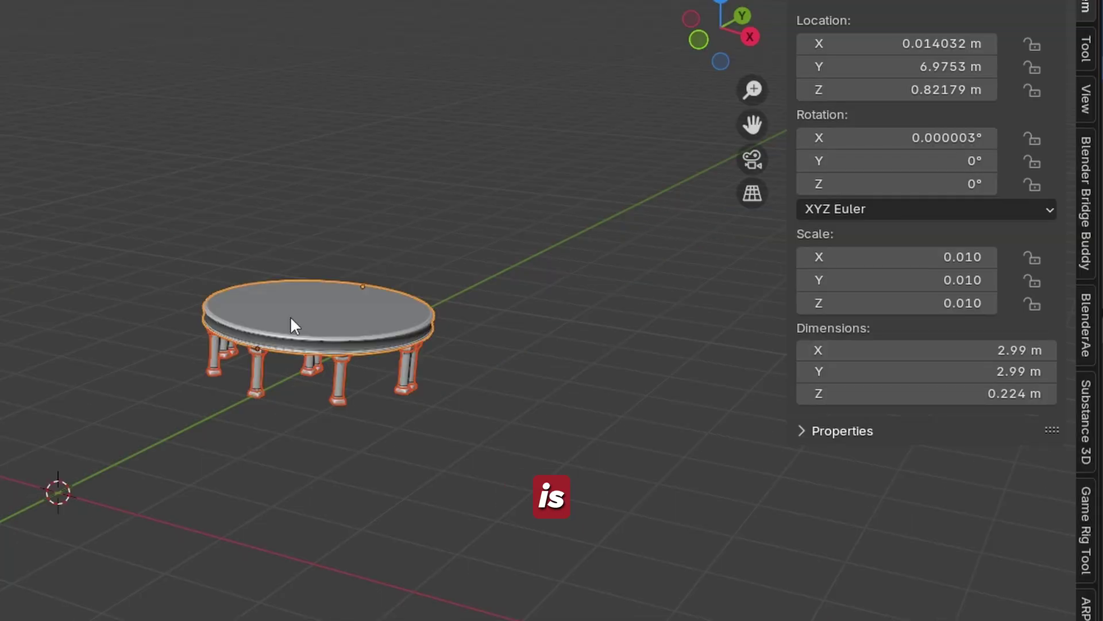
click(330, 378)
shift+middle_drag(167, 359, 110, 354)
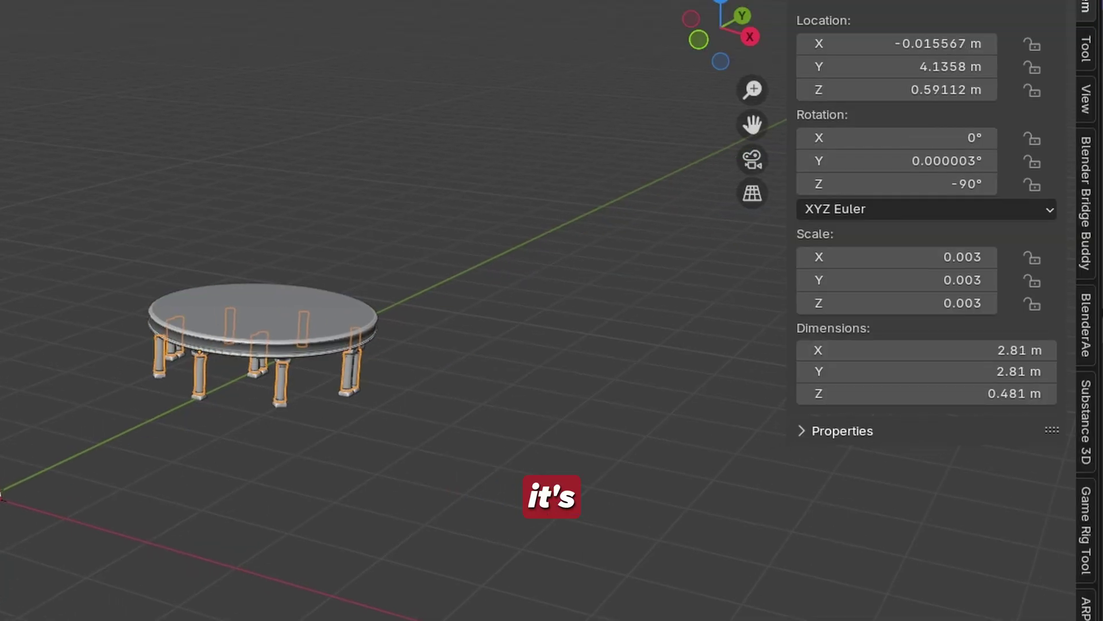
middle_drag(248, 320, 292, 336)
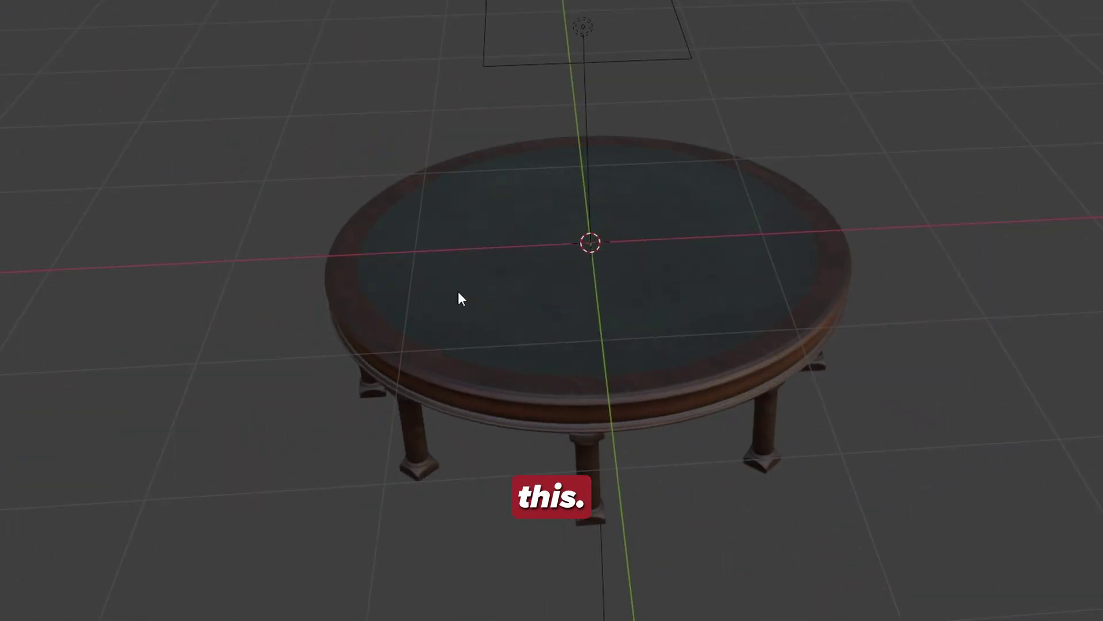
middle_drag(458, 296, 724, 325)
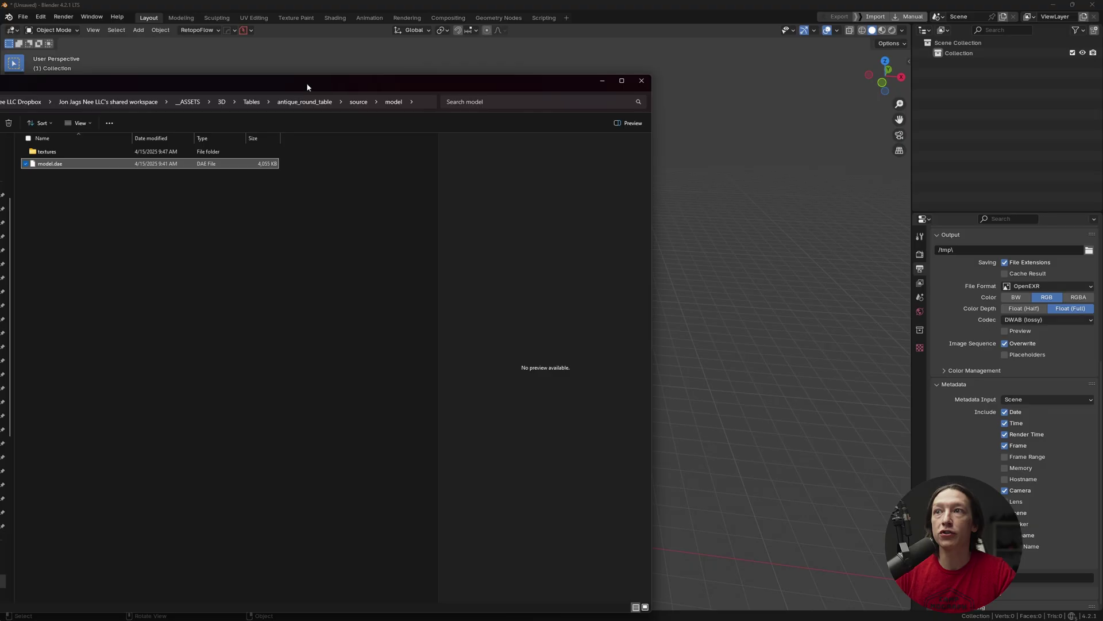
Drop model.dae from Explorer into Blender as COLLADA and frame the four grey pieces
drag(307, 87, 283, 86)
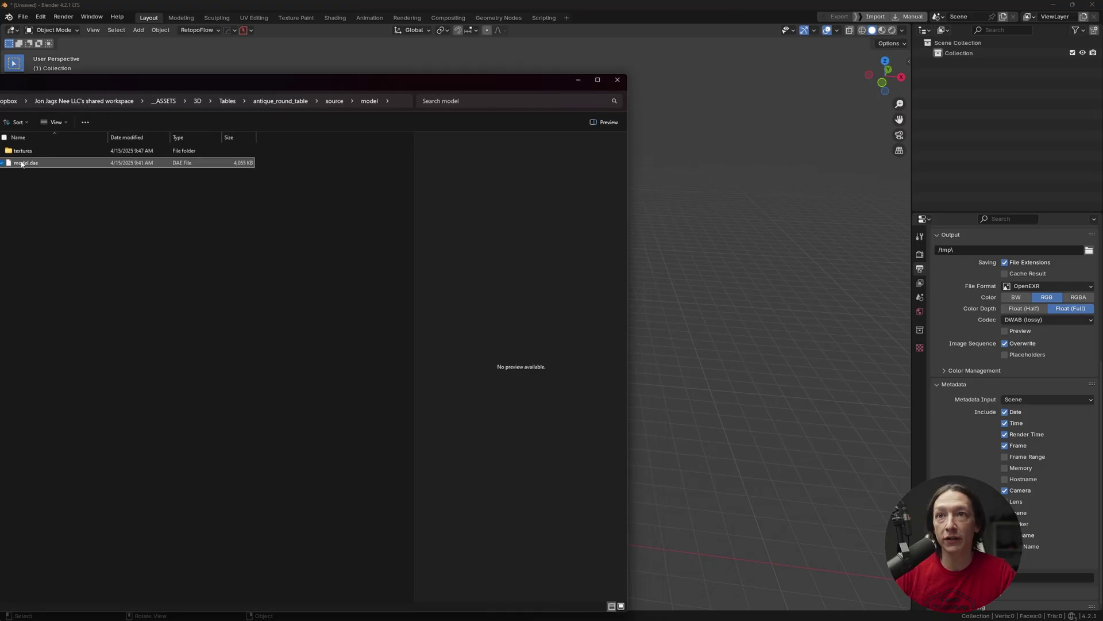
drag(22, 164, 695, 263)
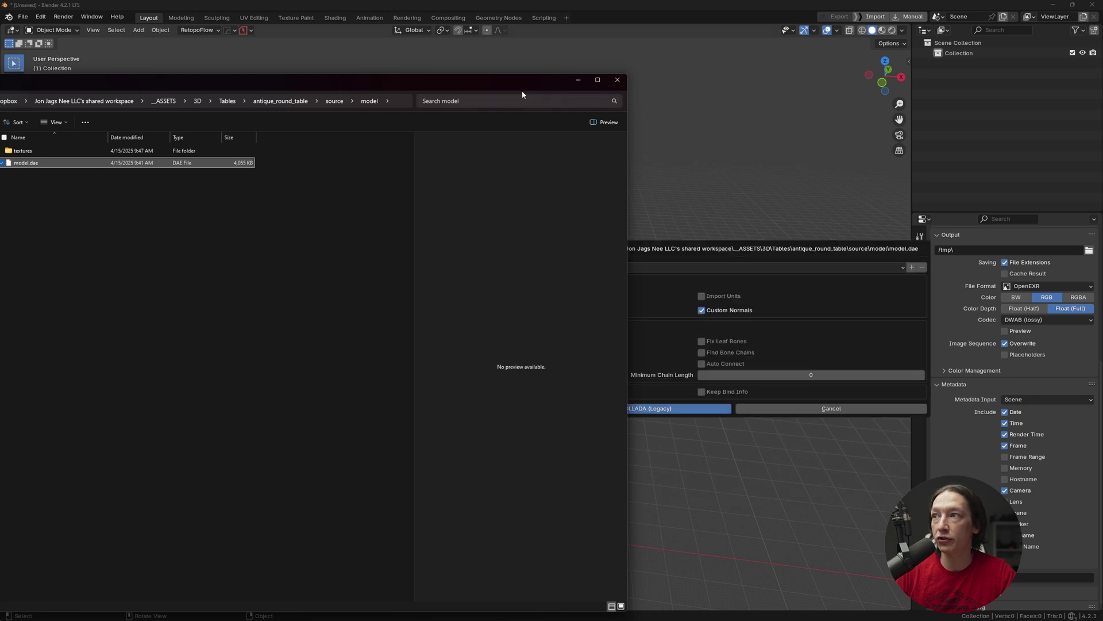
click(578, 80)
click(655, 409)
shift+middle_drag(448, 485, 524, 304)
key(KP_Decimal)
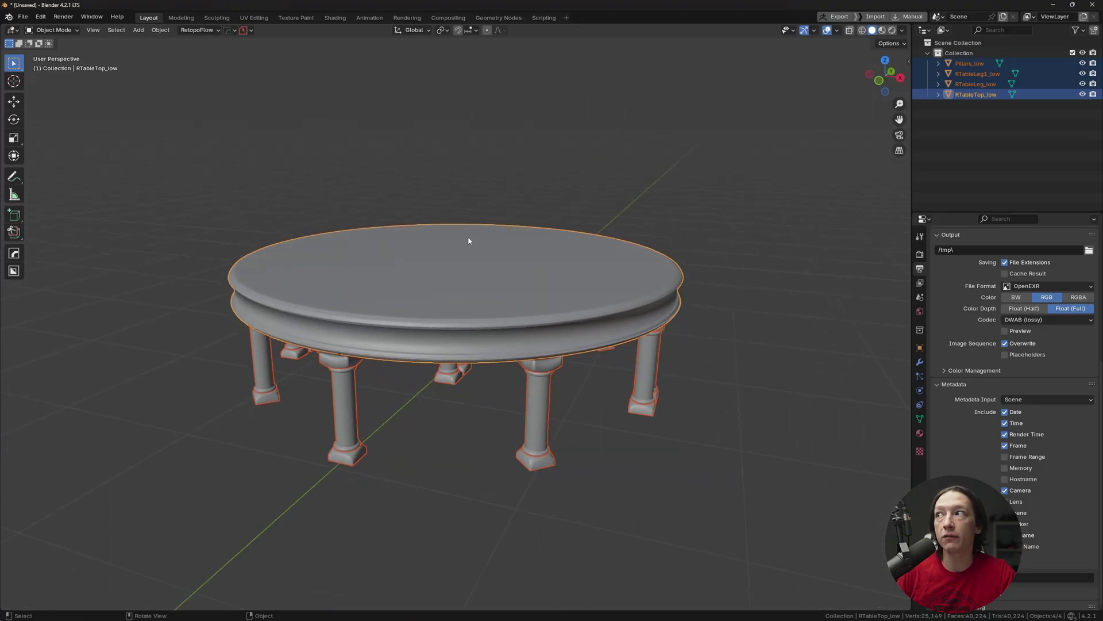
Show the Item sidebar and check each table piece's scale from the Outliner
key(n)
click(907, 62)
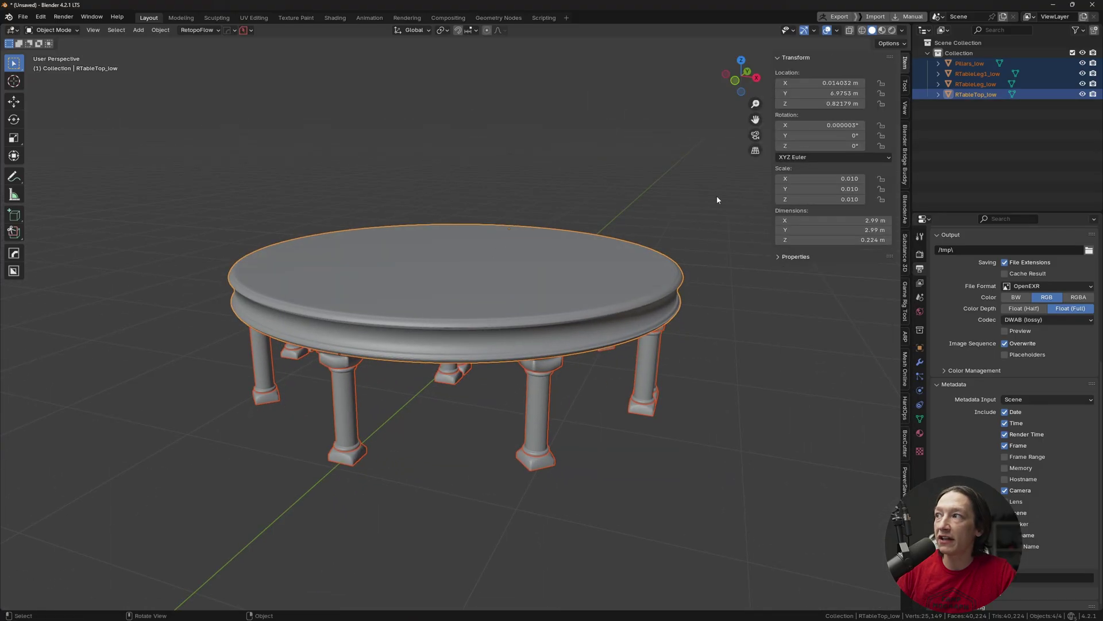
click(548, 391)
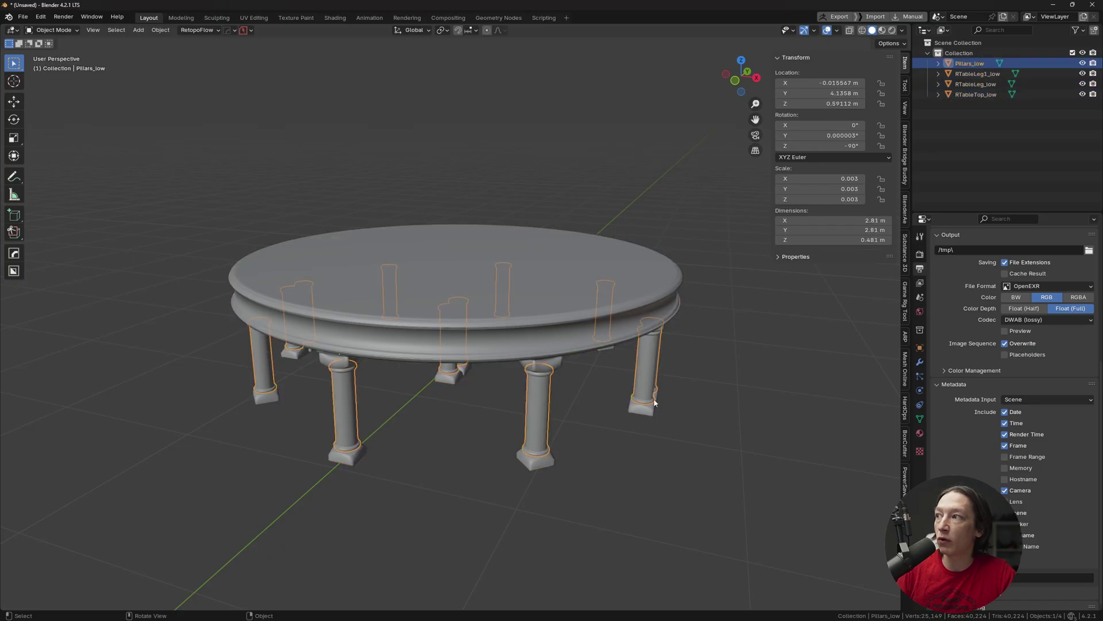
click(463, 299)
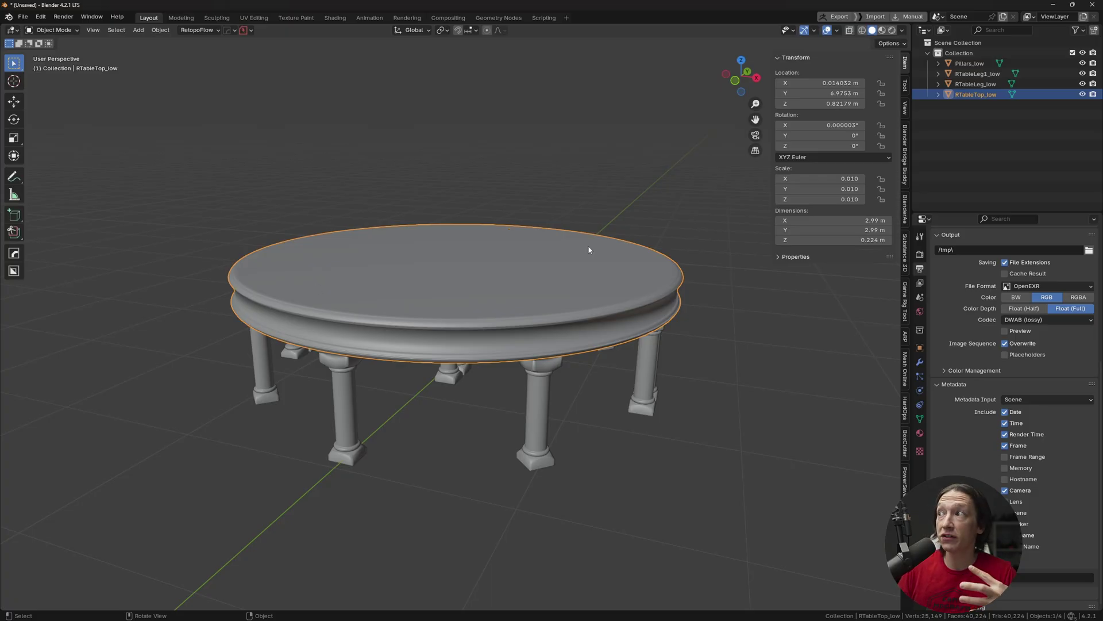
click(975, 74)
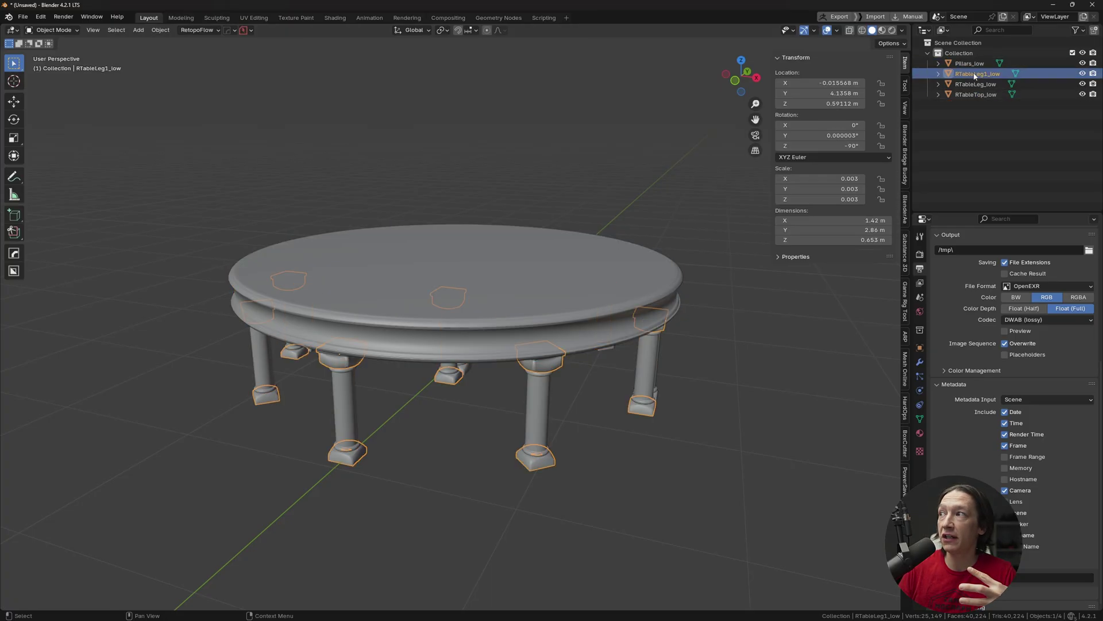
click(975, 84)
click(975, 95)
click(975, 84)
click(975, 73)
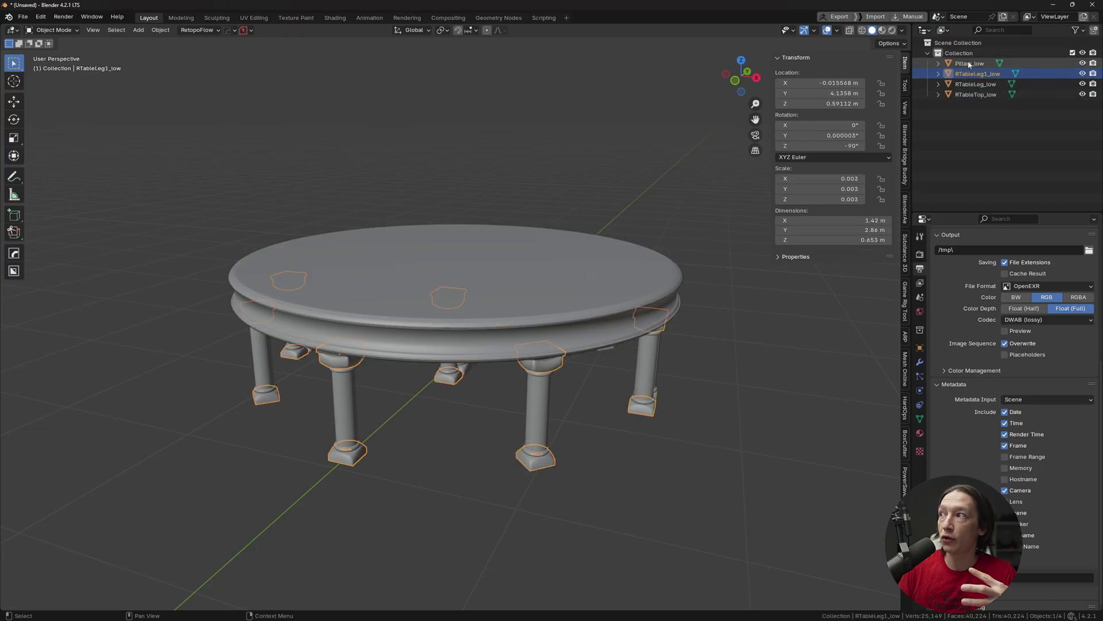
click(969, 63)
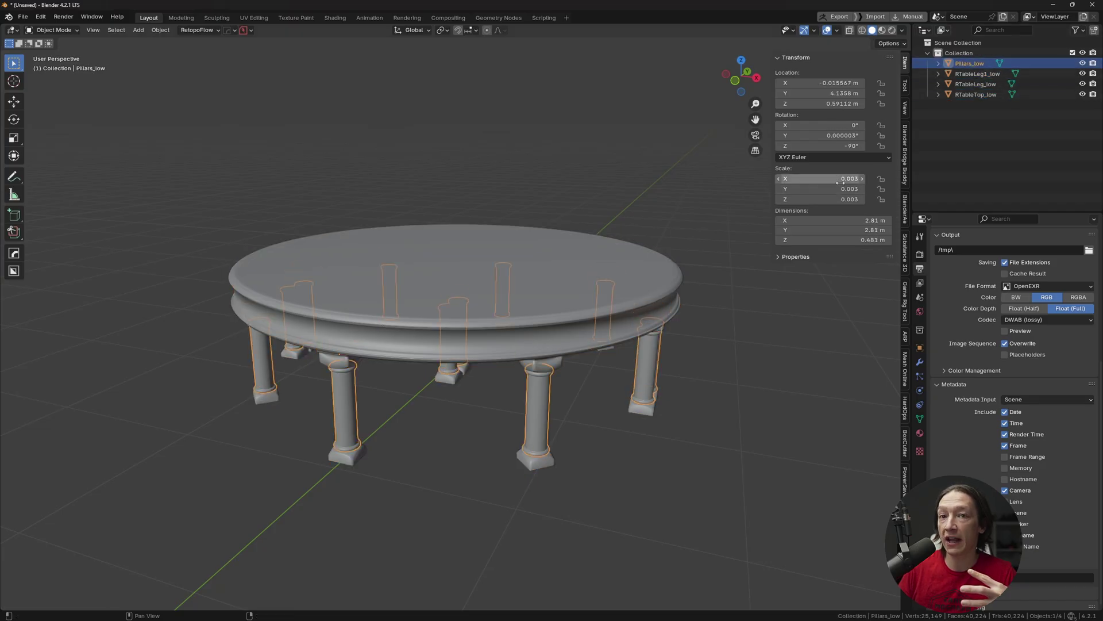
Confirm tabletop scale 0.010 versus pillars 0.003, ending with RTableTop_low selected
click(608, 328)
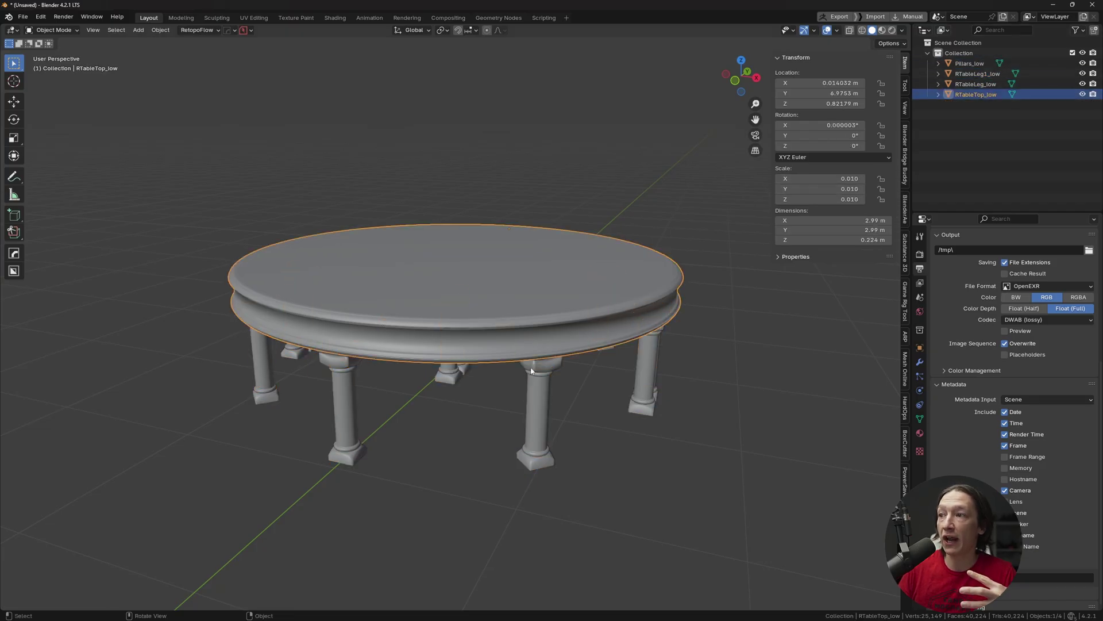
click(534, 369)
click(347, 426)
click(348, 423)
click(379, 345)
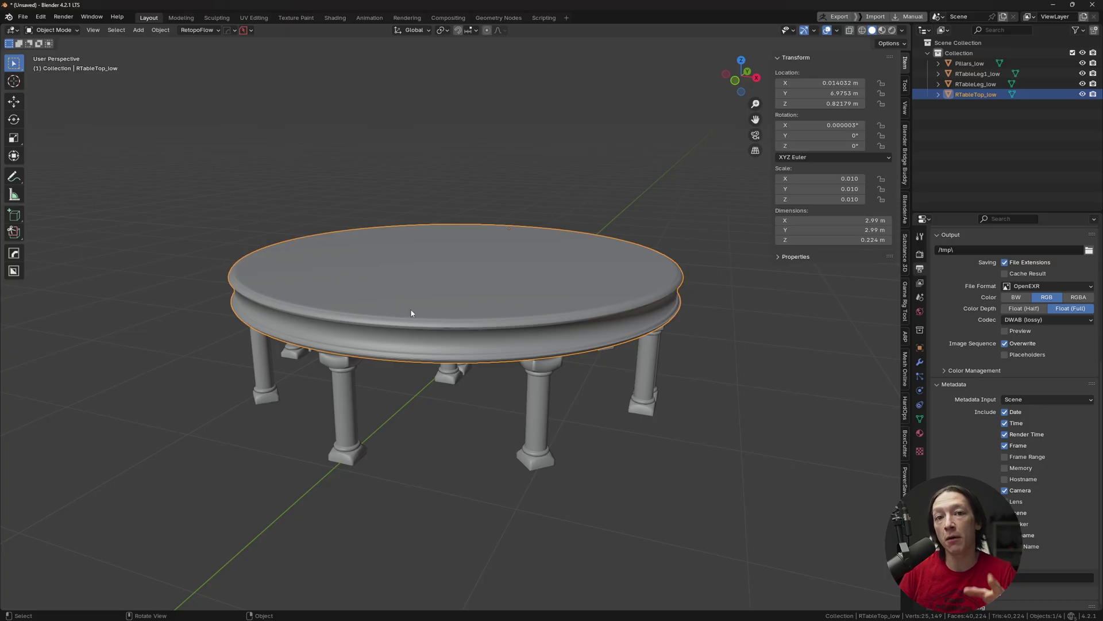
middle_drag(440, 308, 597, 291)
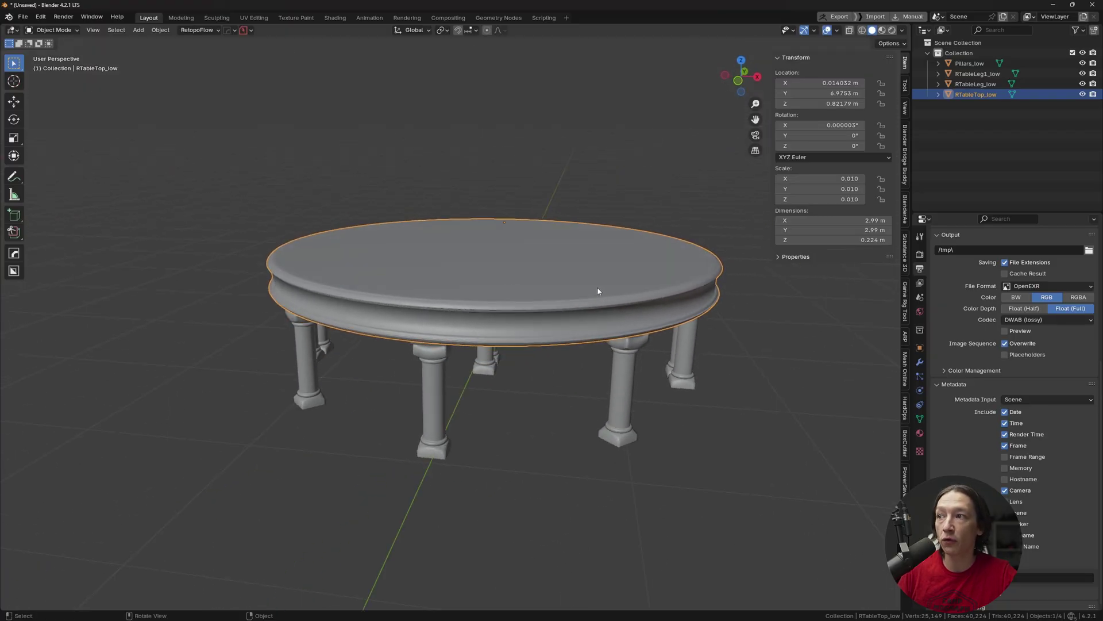
key(Up)
key(Up)
key(Up)
key(Down)
key(Down)
click(961, 95)
click(970, 63)
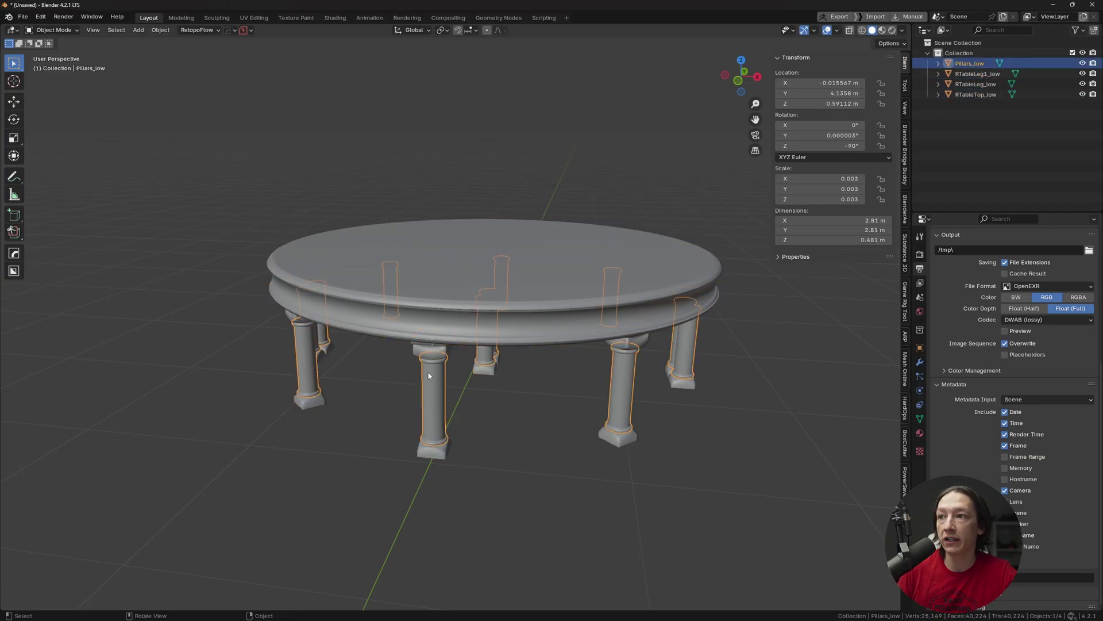
click(469, 321)
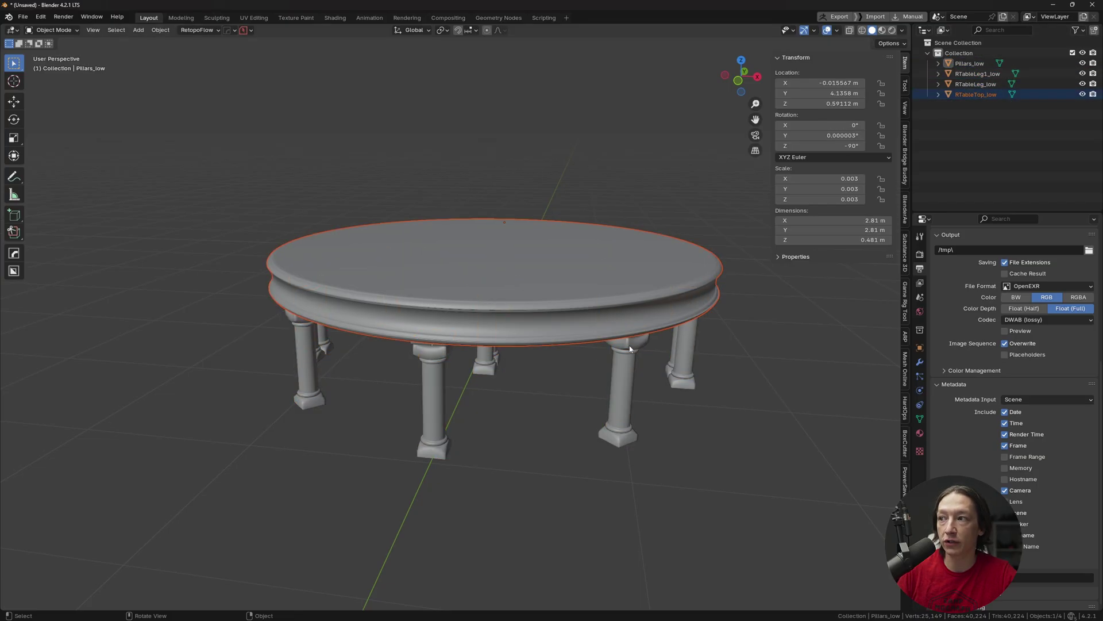
click(630, 349)
click(605, 360)
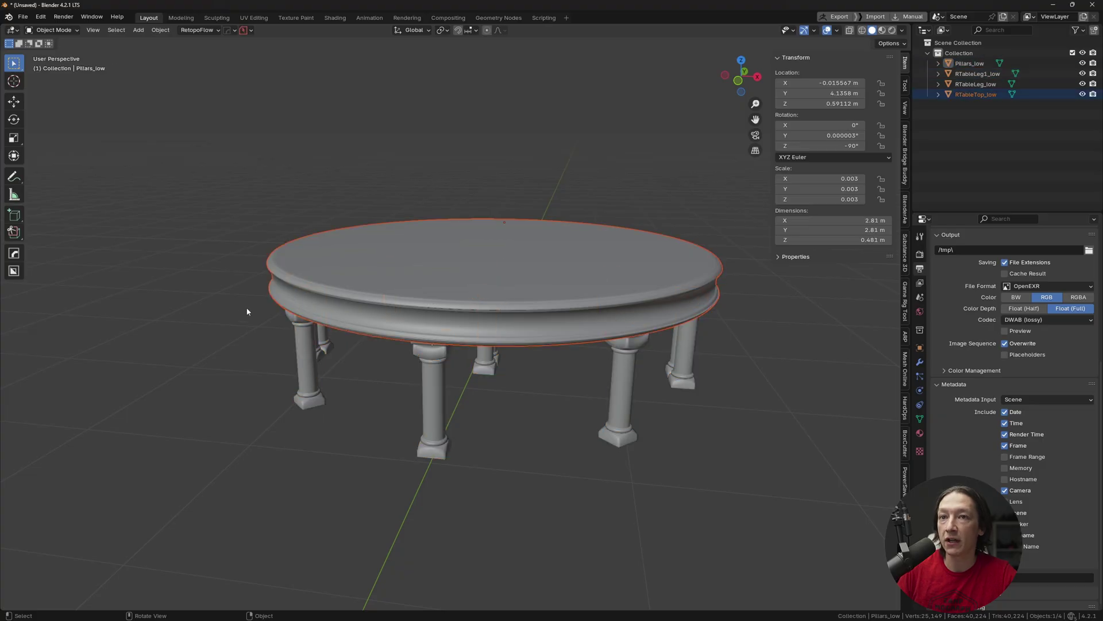
Join all four table pieces into one mesh and show all its UVs in UV Editing
drag(191, 160, 766, 511)
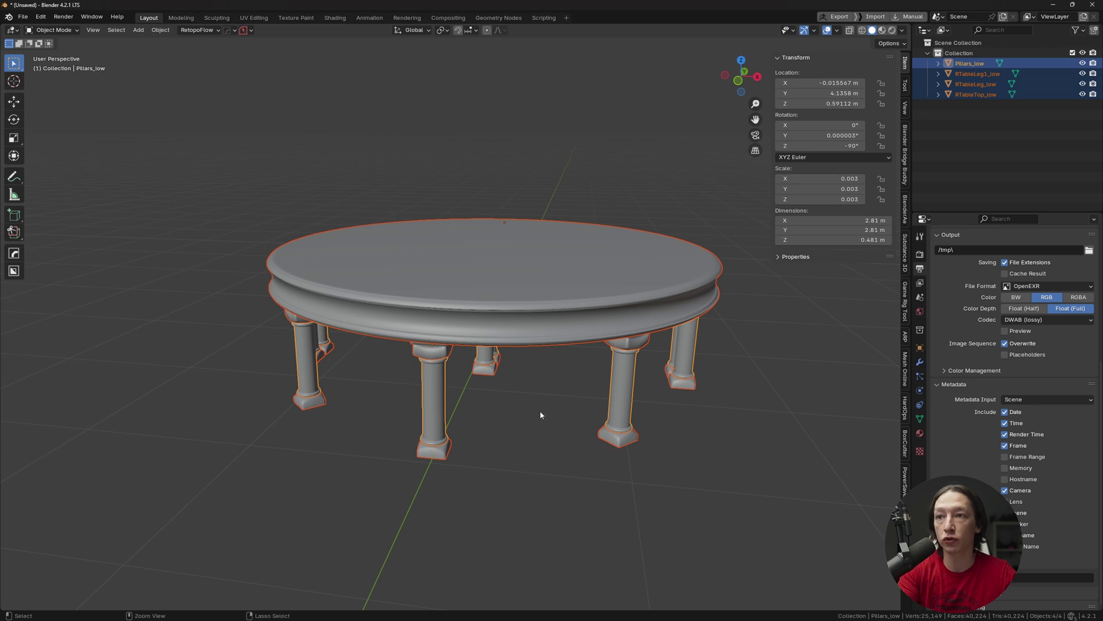
key(ctrl+j)
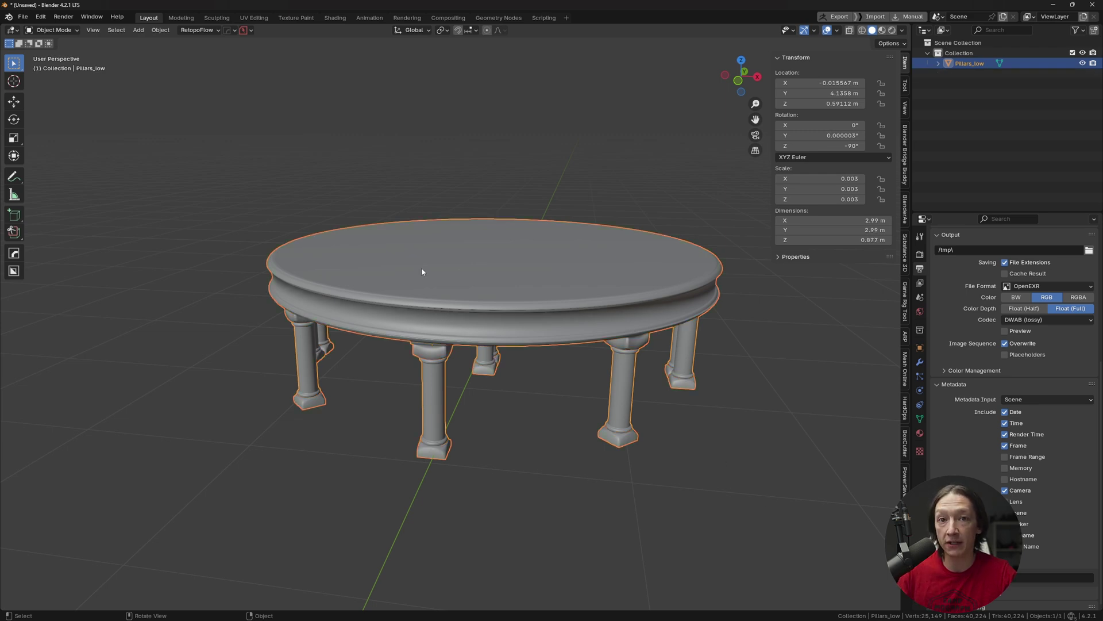
click(253, 18)
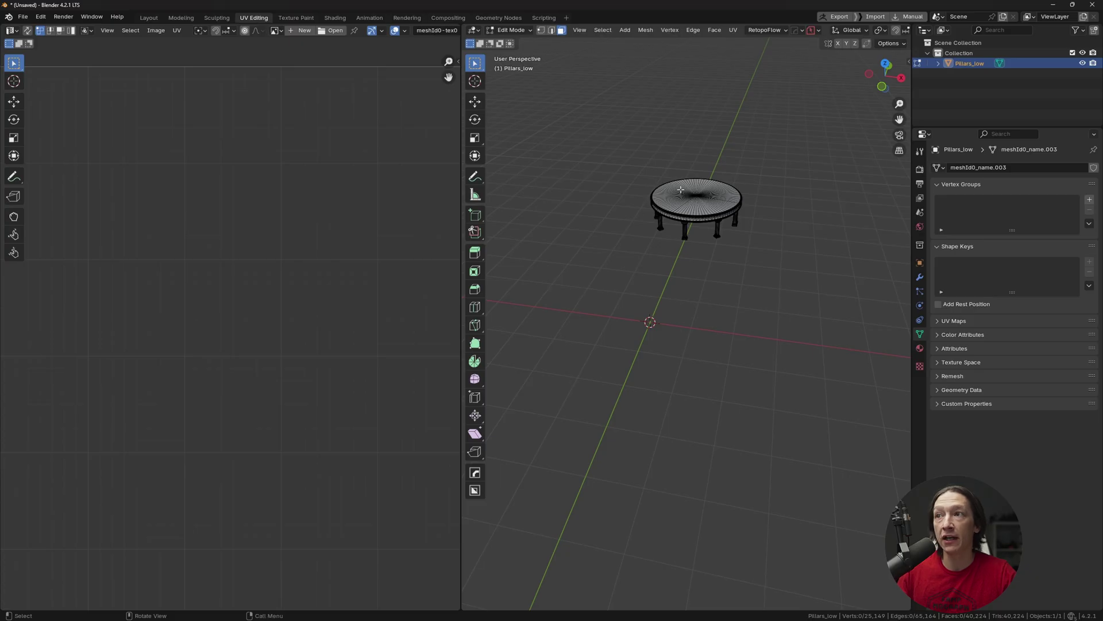
key(a)
scroll(238, 284, down, 5)
middle_drag(231, 291, 311, 274)
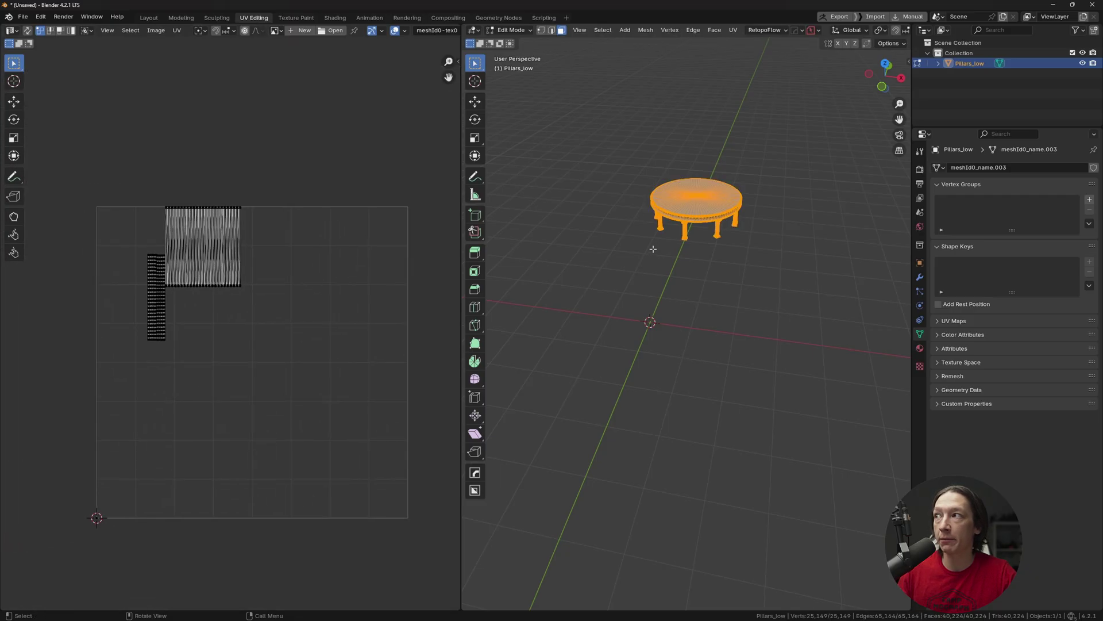
drag(110, 169, 327, 396)
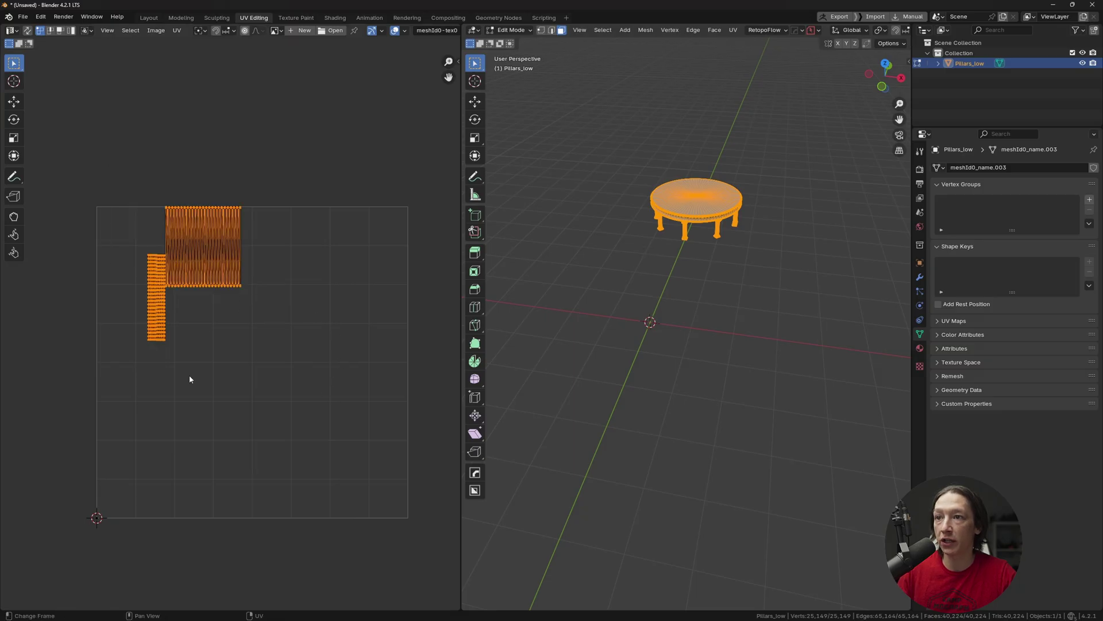
Select the table-top faces, grow to linked faces, and frame the table top
click(692, 201)
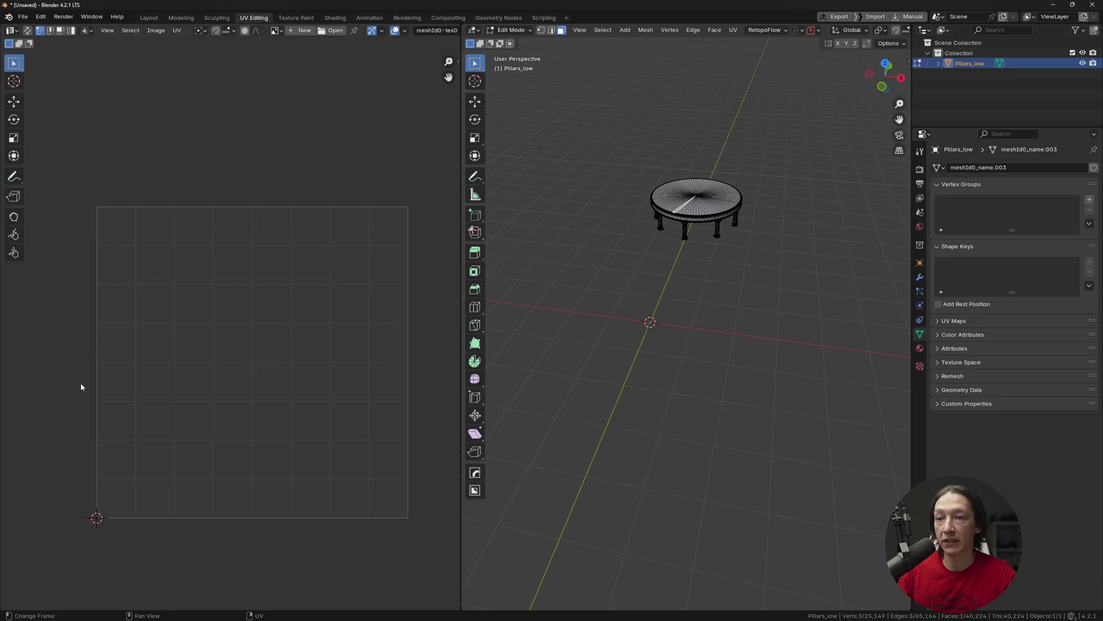
key(a)
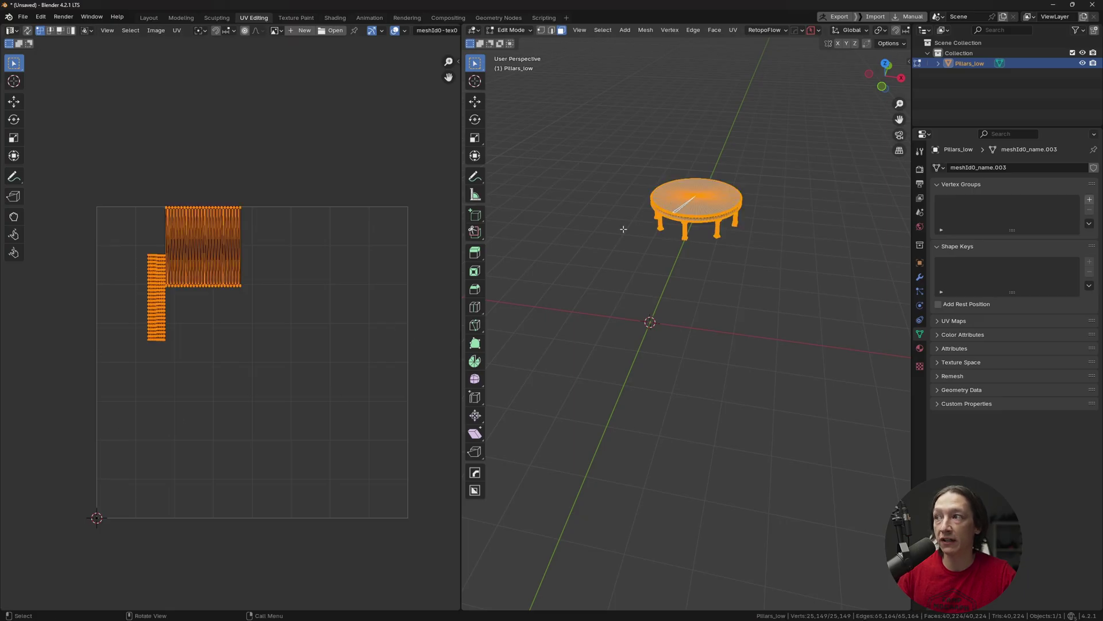
click(681, 196)
click(691, 199)
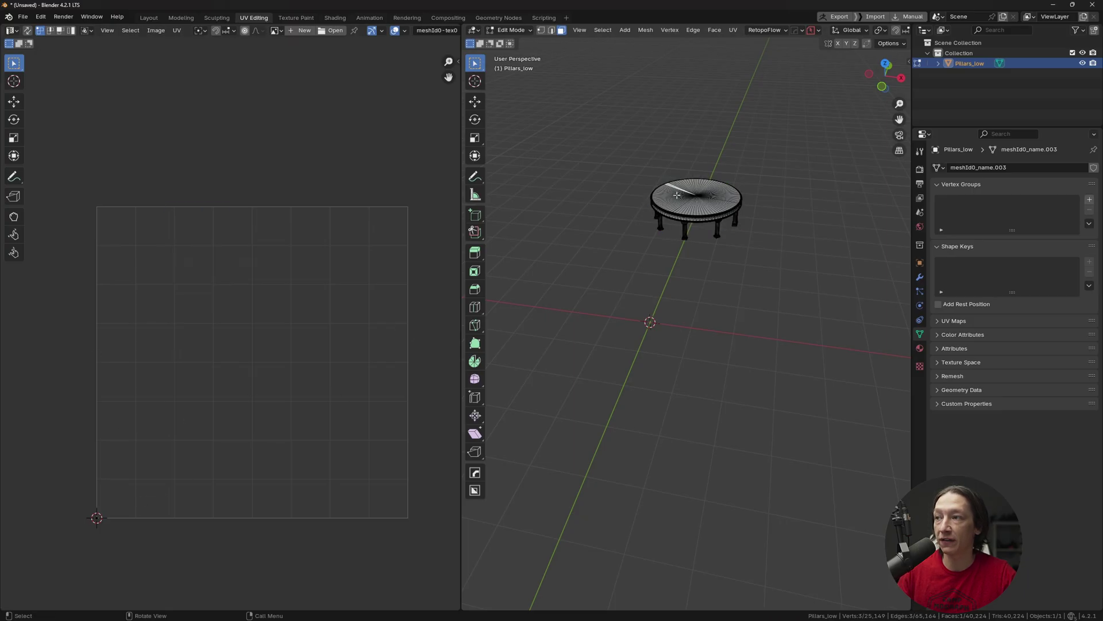
key(ctrl+l)
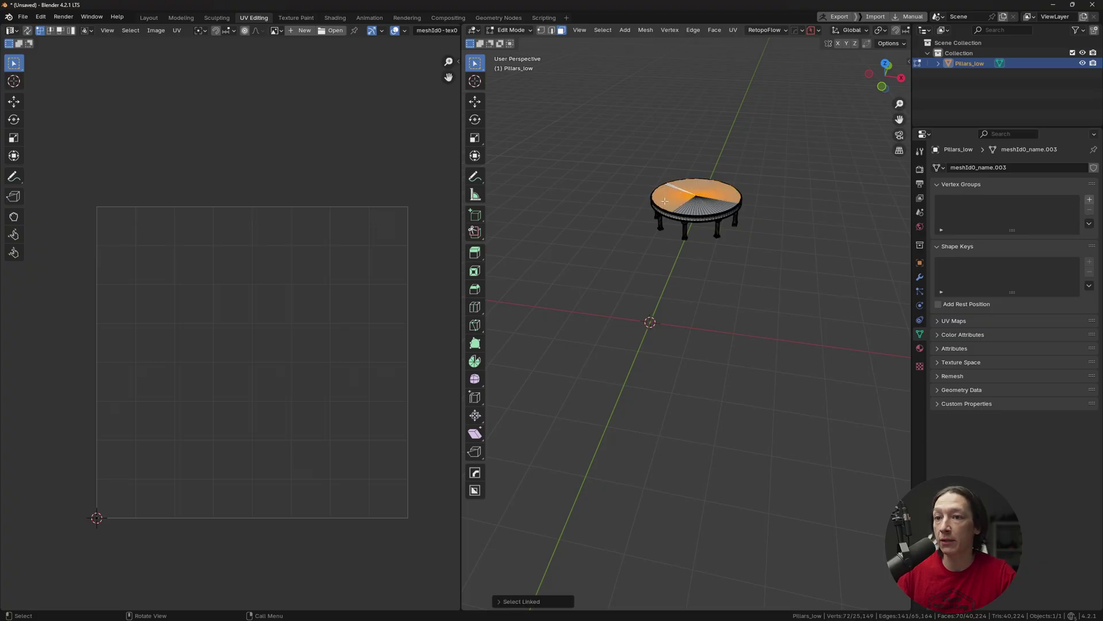
key(KP_Decimal)
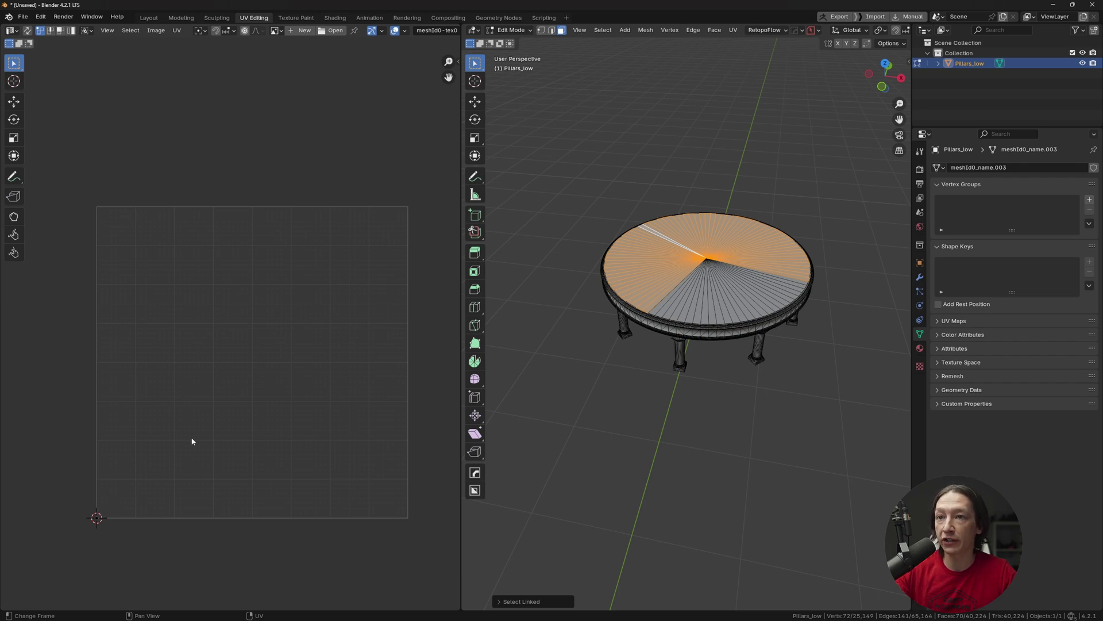
ctrl+middle_drag(92, 517, 250, 480)
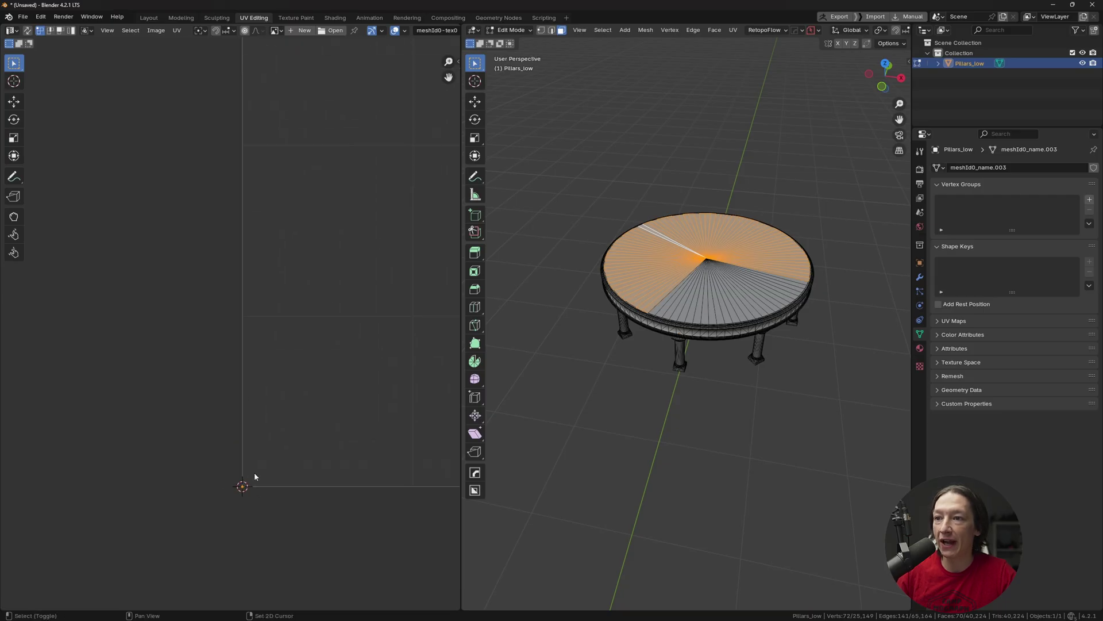
click(662, 316)
Revert to the separate table objects and select all four parts
key(a)
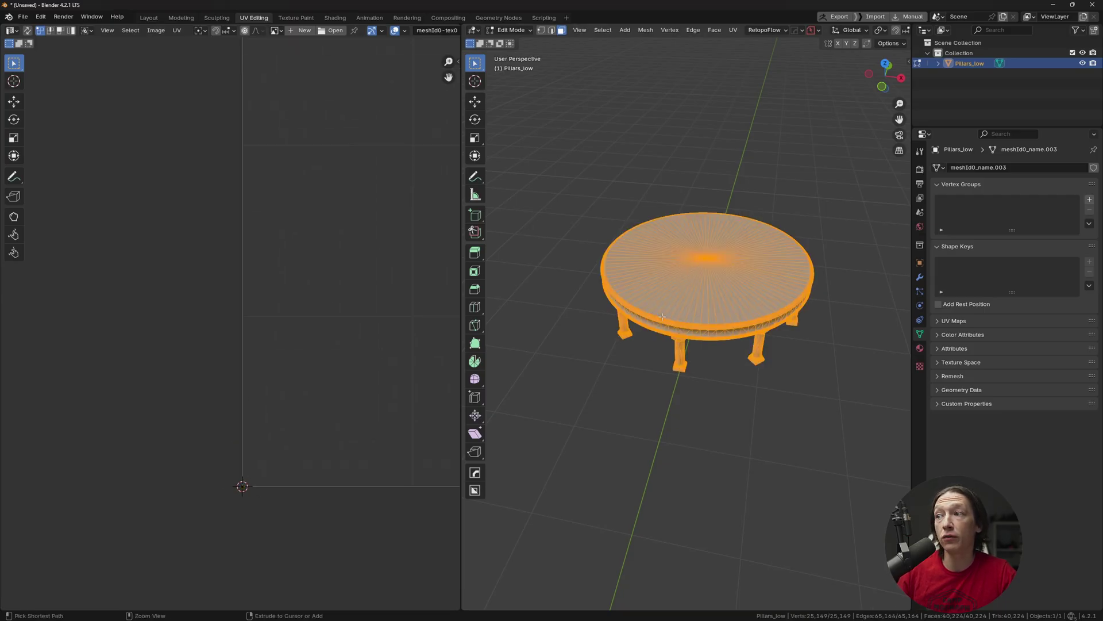
key(Tab)
click(662, 320)
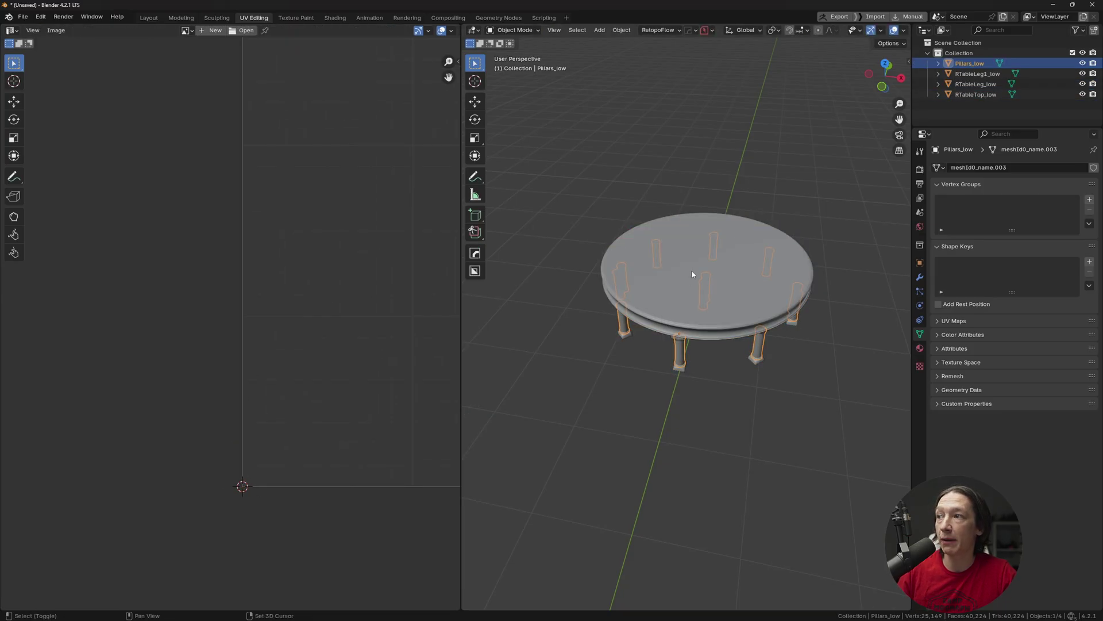
middle_drag(681, 265, 629, 268)
key(z)
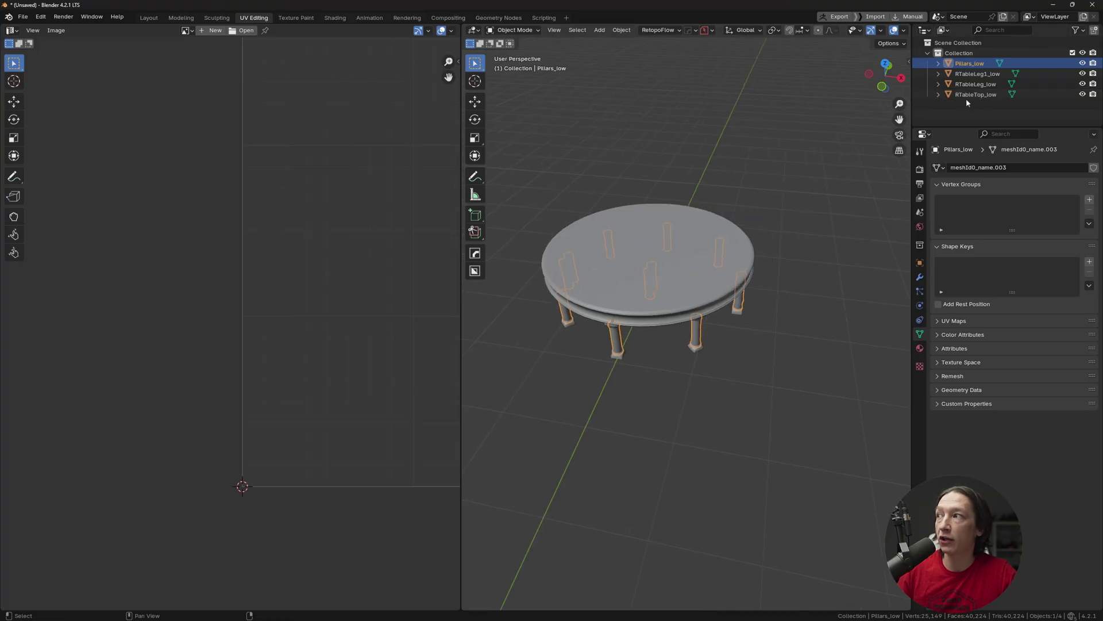
shift+click(970, 95)
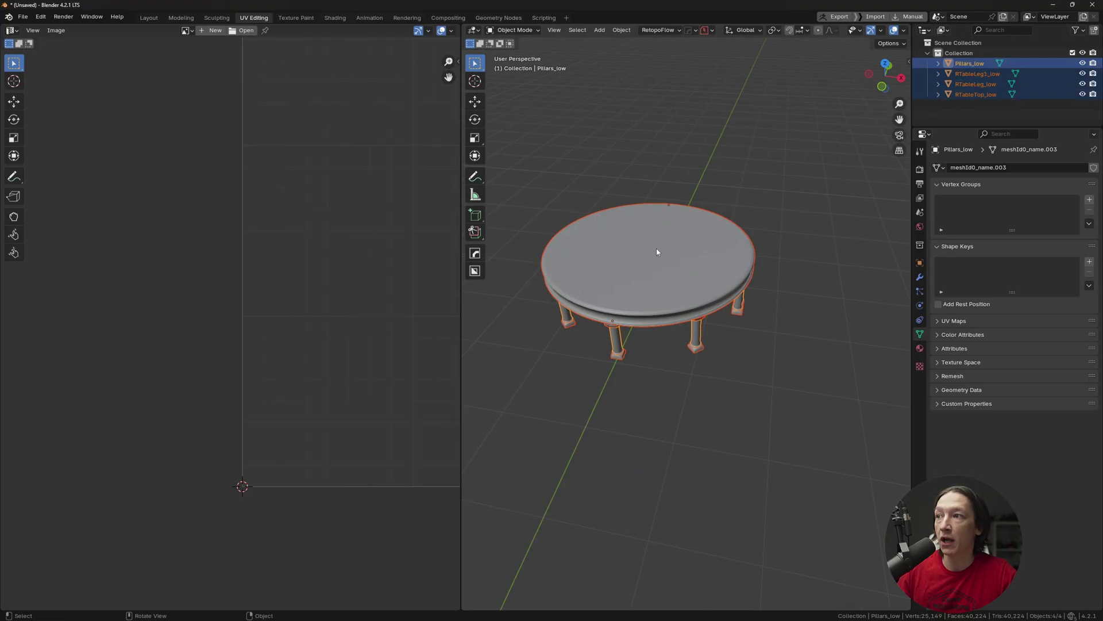
Put the four parts in Edit Mode and box-select every UV island
click(513, 30)
click(509, 49)
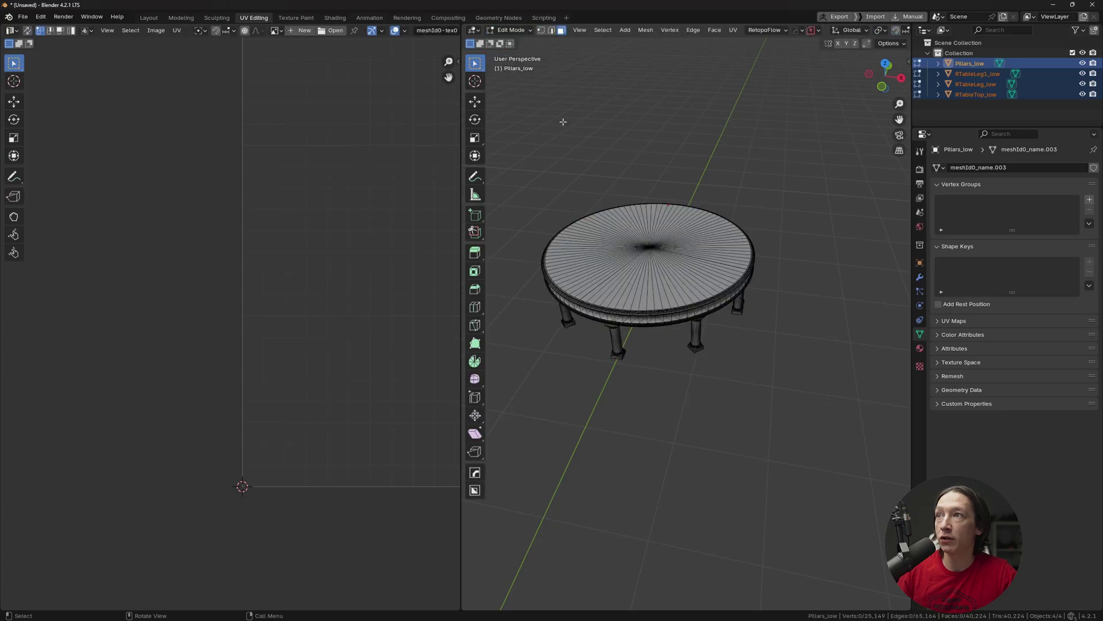
key(a)
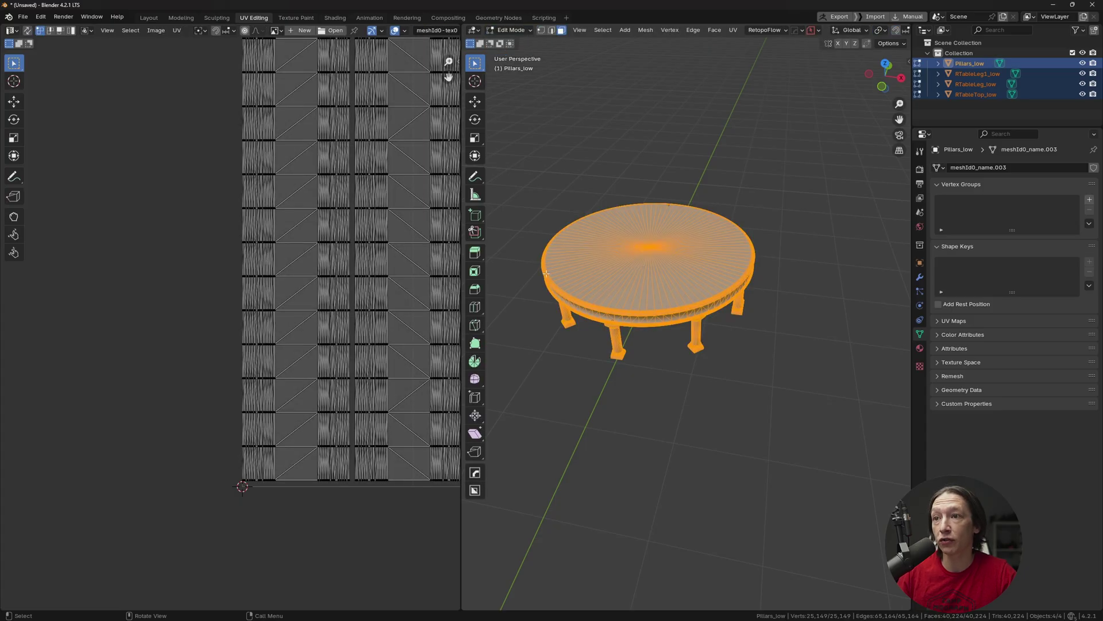
scroll(336, 306, down, 2)
scroll(336, 305, down, 4)
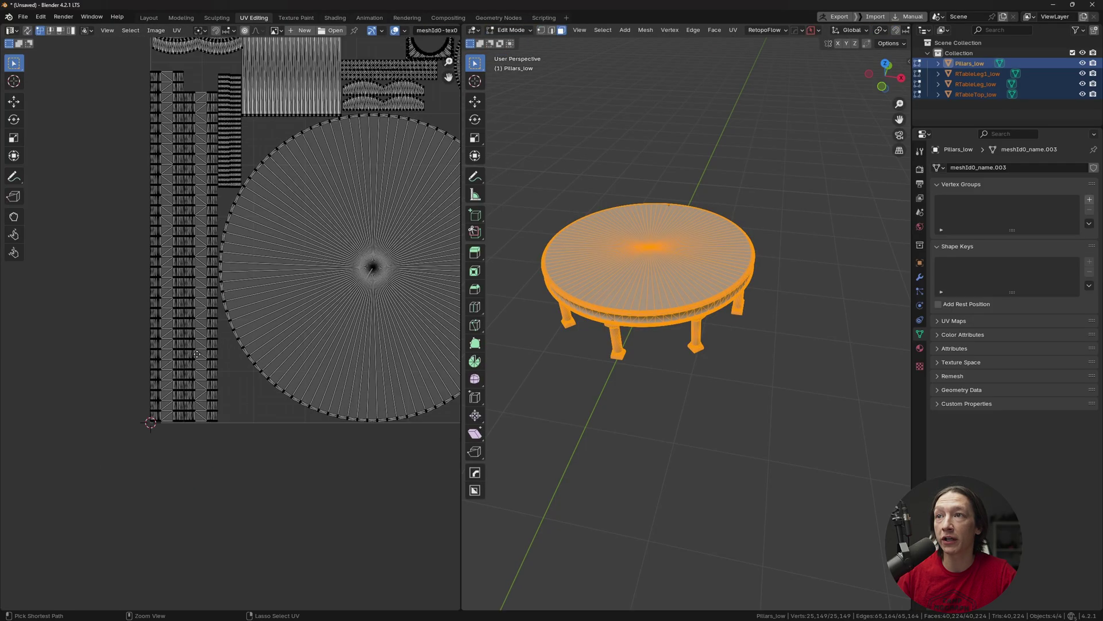
middle_drag(299, 310, 224, 344)
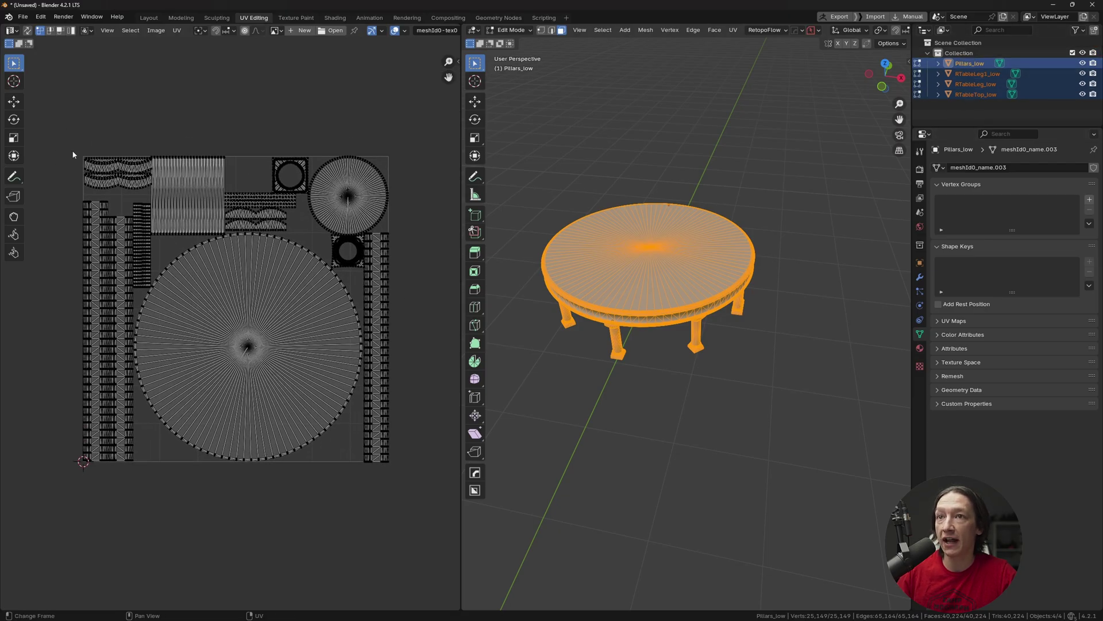
drag(72, 127, 410, 513)
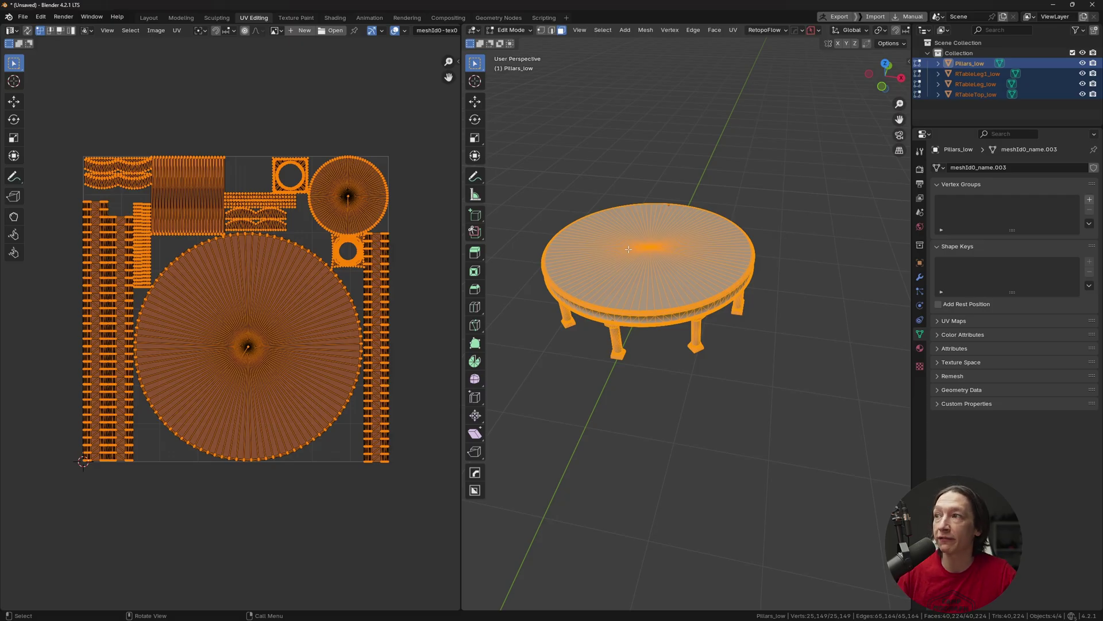
Back in Object Mode, select RTableTop_low and inspect the table from above and below
key(Tab)
click(547, 242)
click(622, 256)
middle_drag(623, 255, 722, 325)
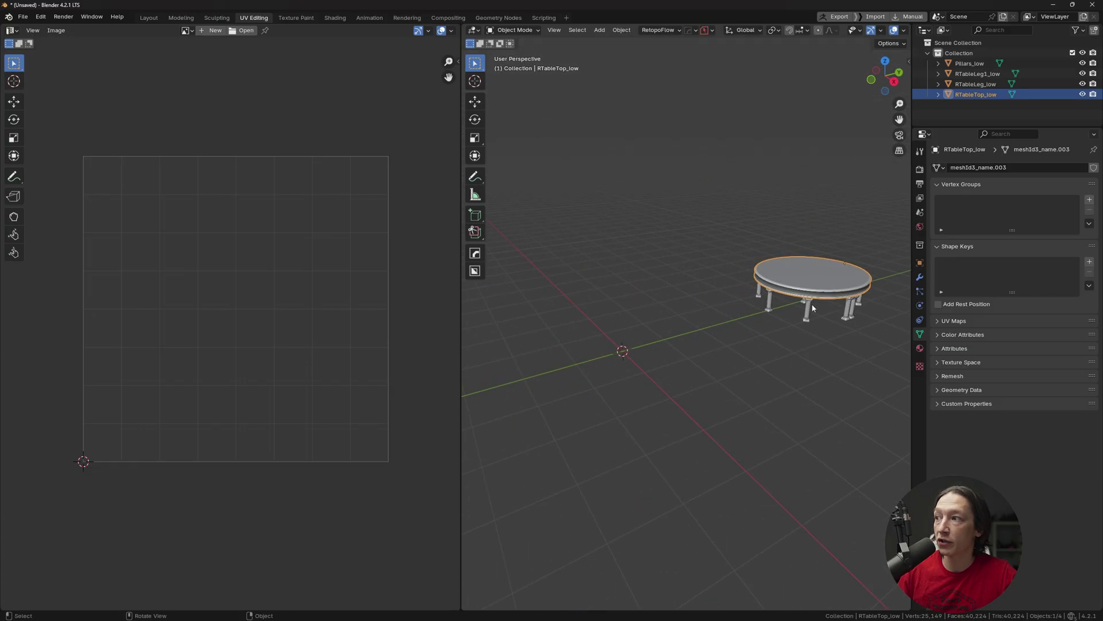
shift+middle_drag(810, 306, 694, 242)
middle_drag(747, 183, 701, 301)
click(704, 350)
click(678, 278)
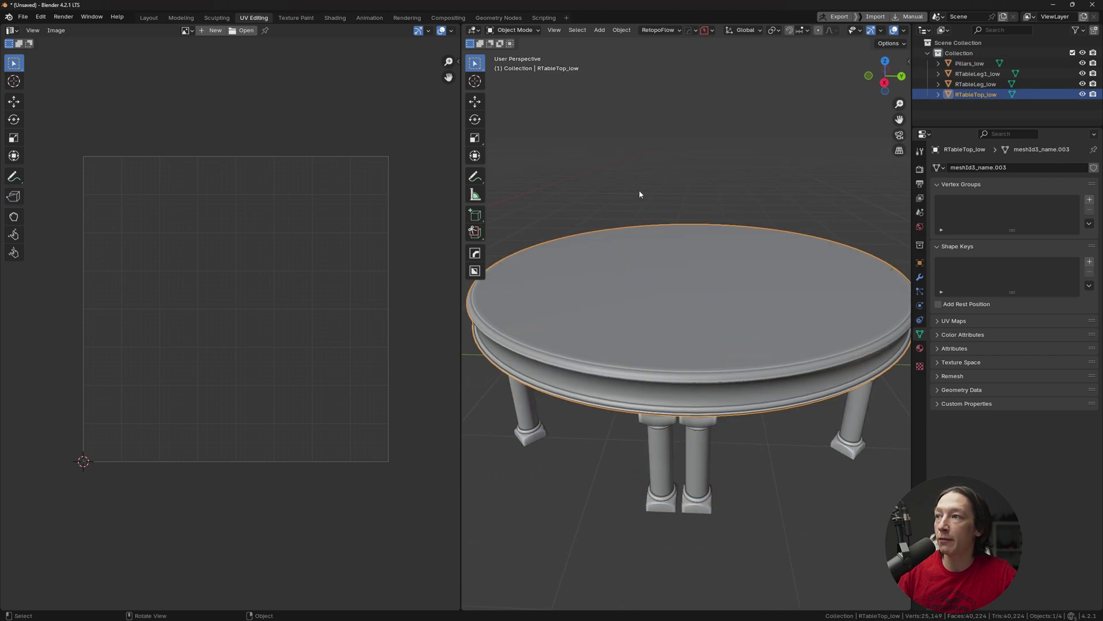
Snap the 3D cursor to RTableTop_low's centre vertex and leave Edit Mode
key(Tab)
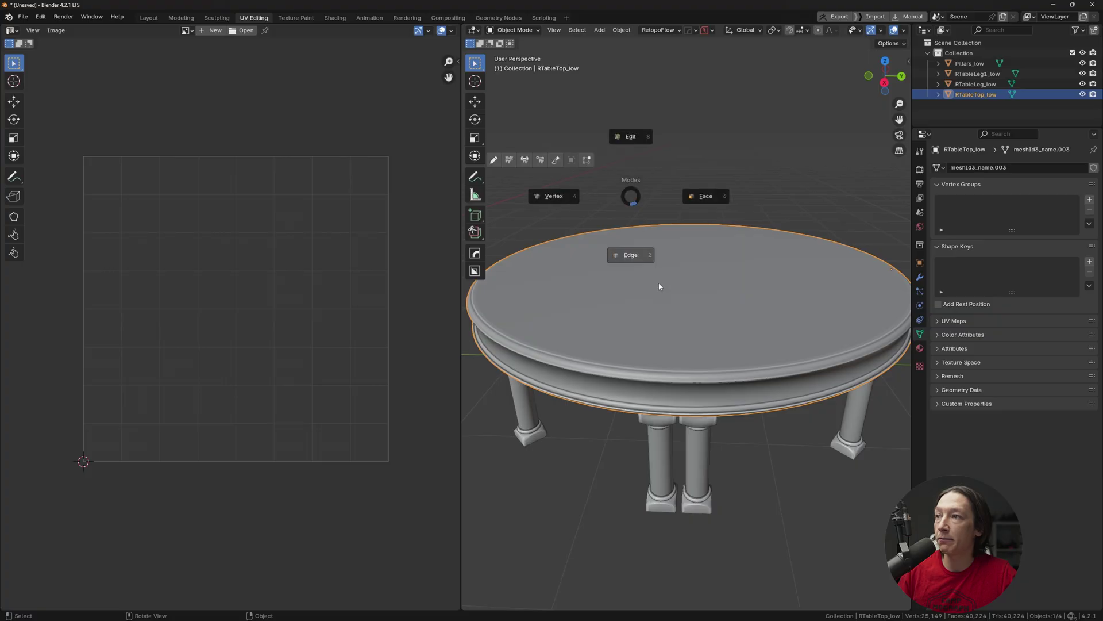
click(628, 256)
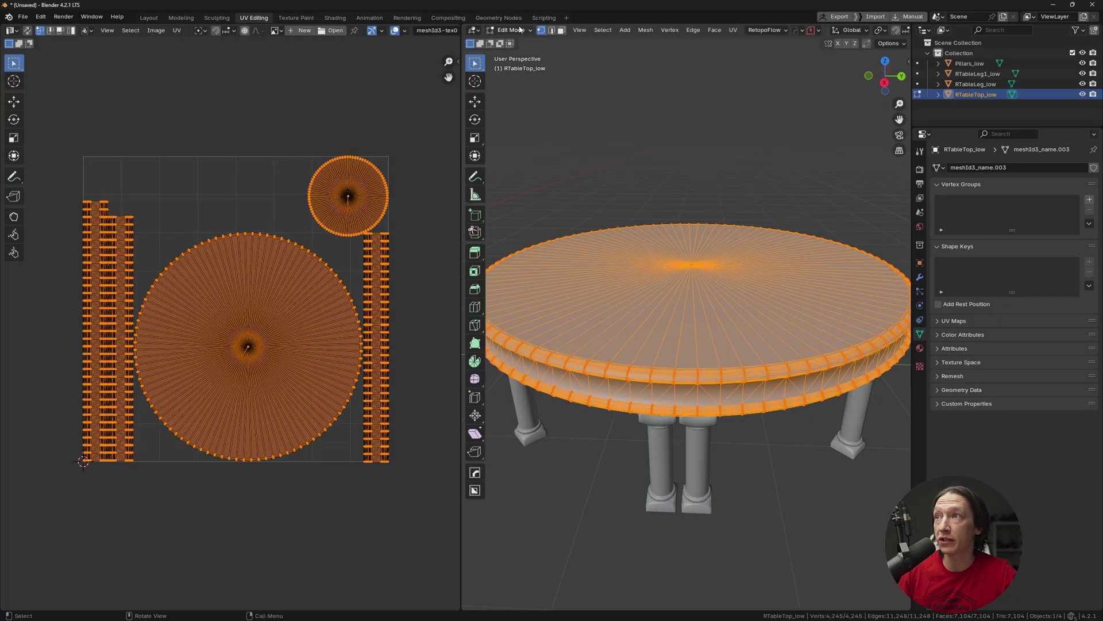
click(701, 266)
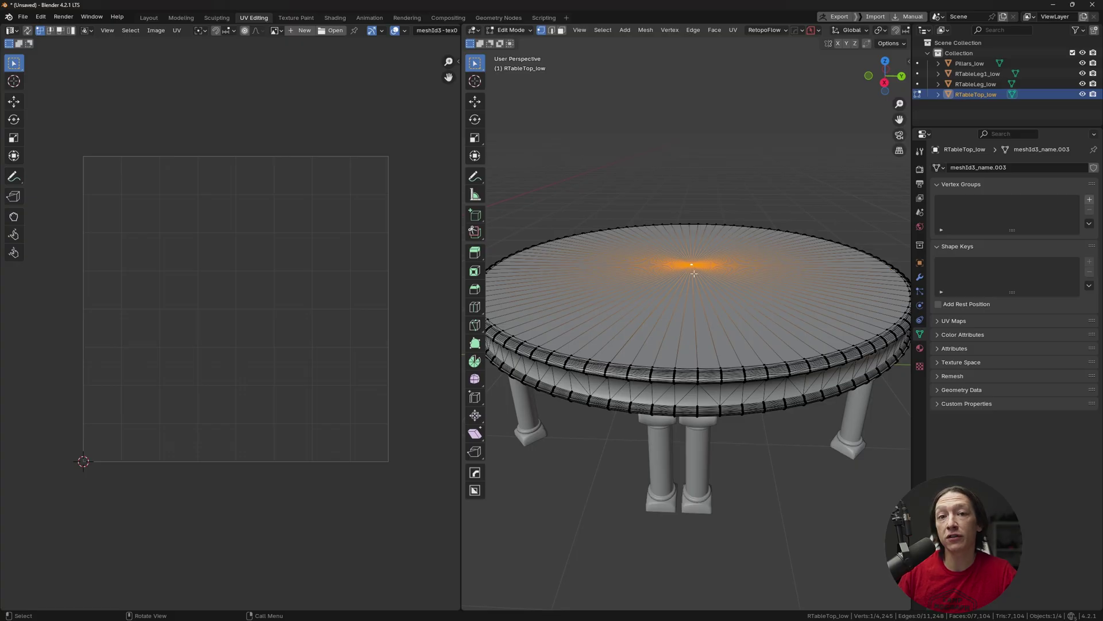
key(shift+s)
key(shift+s)
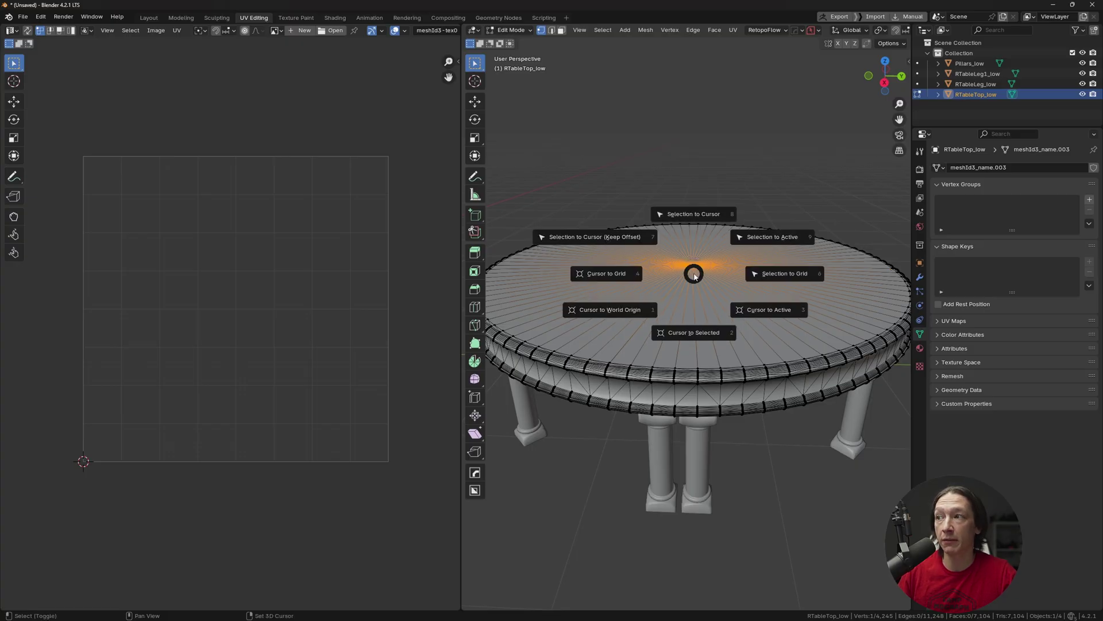
click(690, 334)
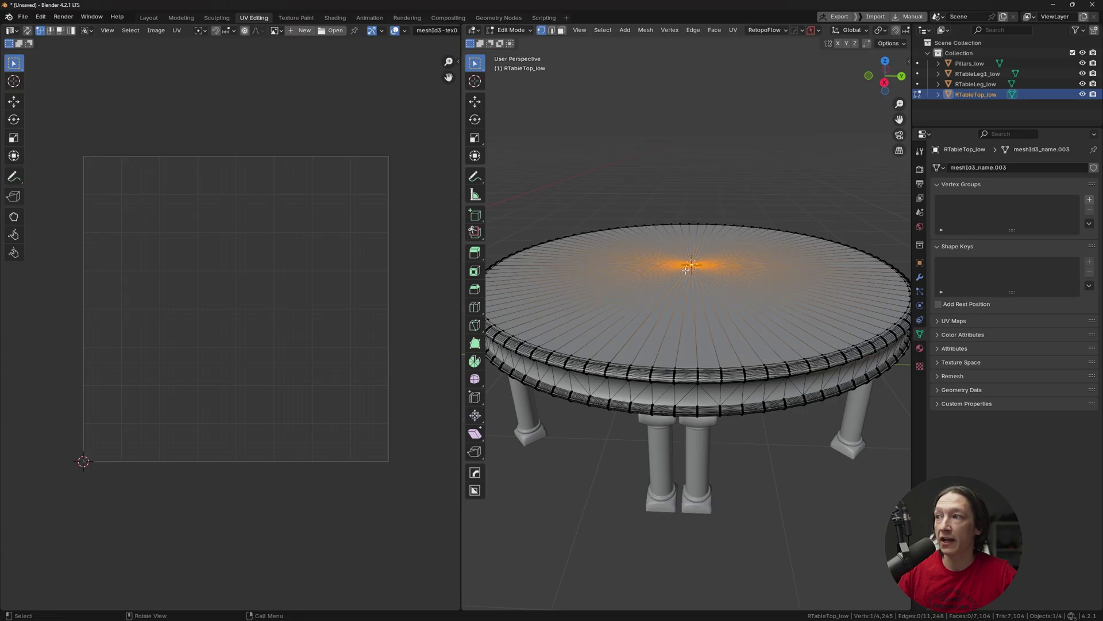
middle_drag(676, 270, 697, 297)
key(ctrl+Tab)
Return to Object Mode and apply the table top's scale
click(670, 253)
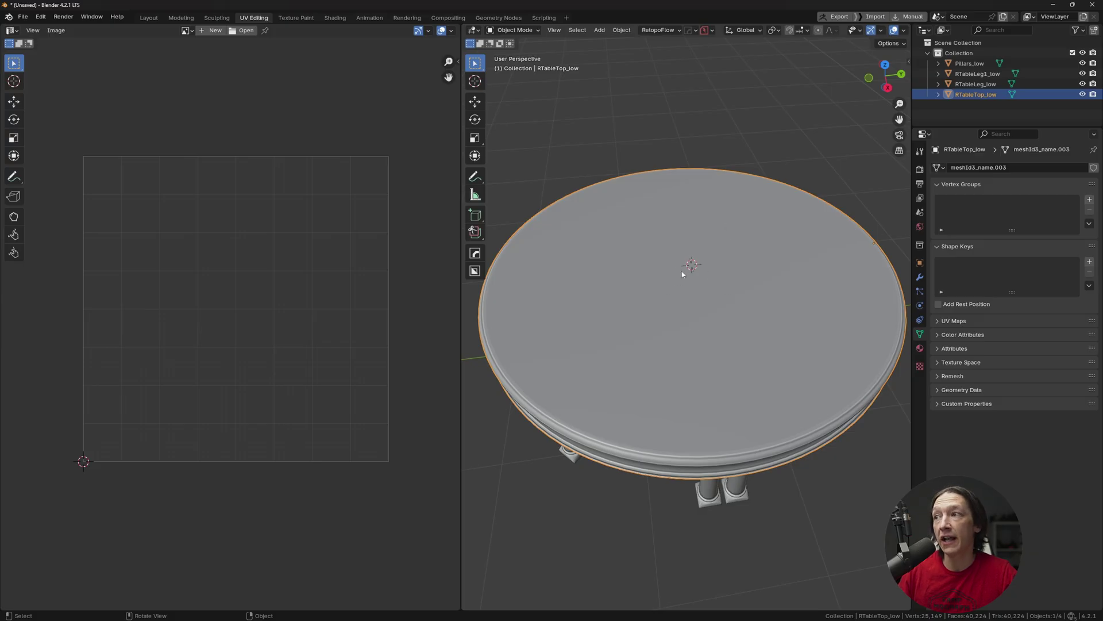
key(shift+s)
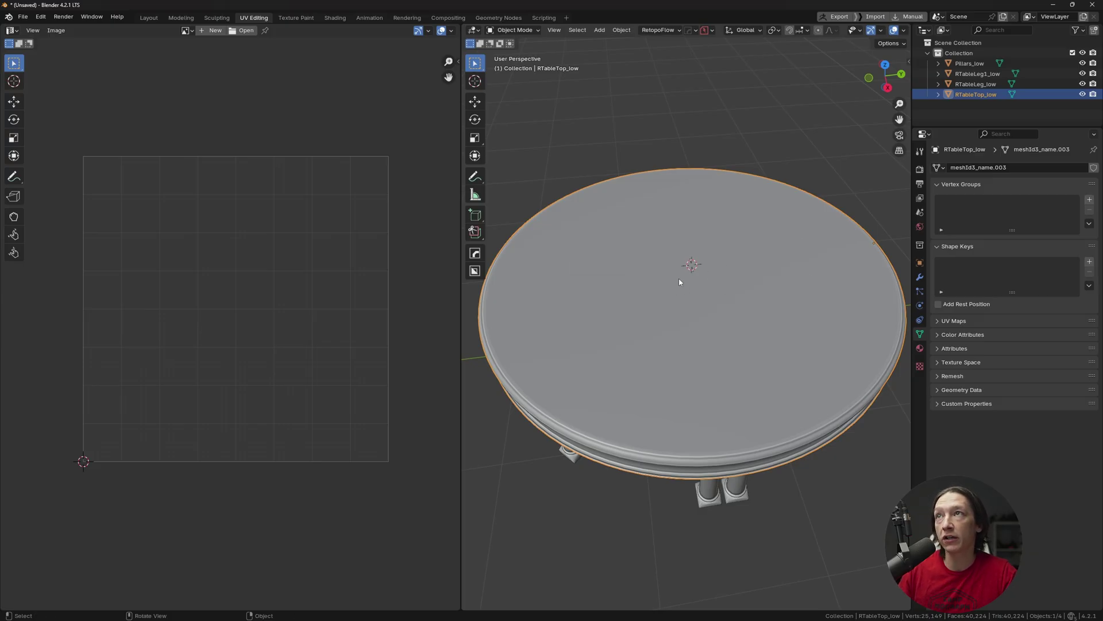
key(ctrl+a)
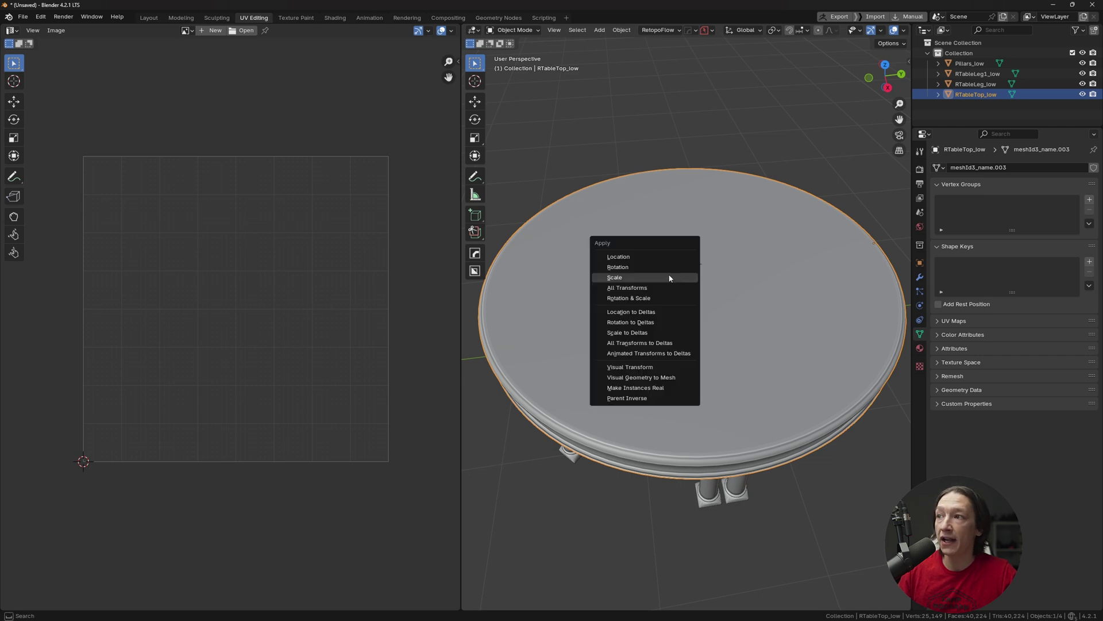
click(670, 278)
Add a Plain Axes empty at the 3D cursor
key(shift+a)
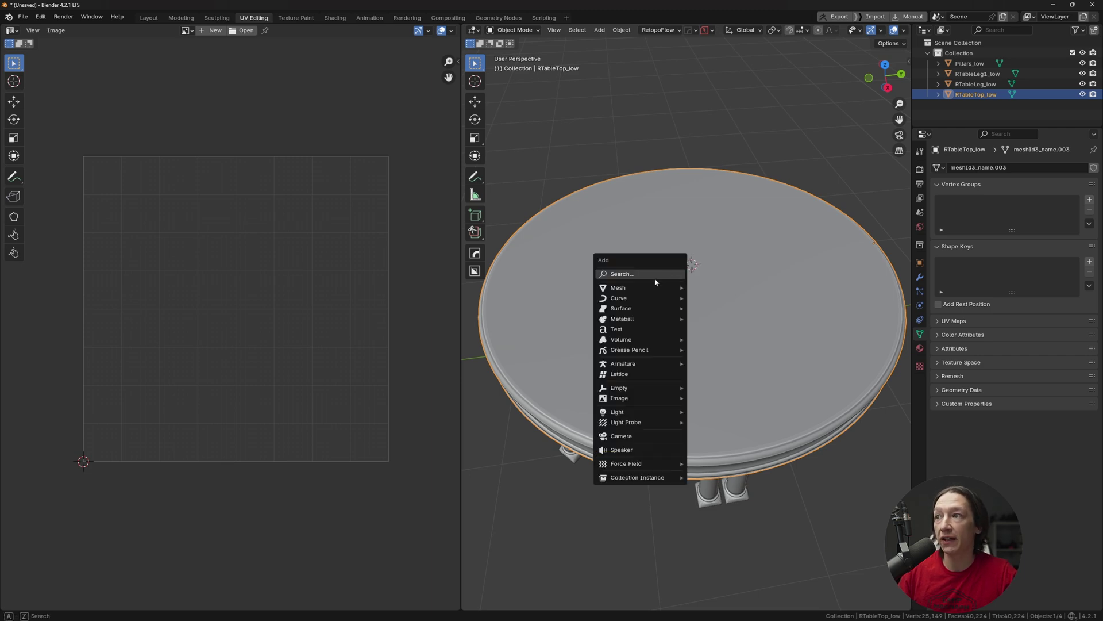
mouse_move(632, 287)
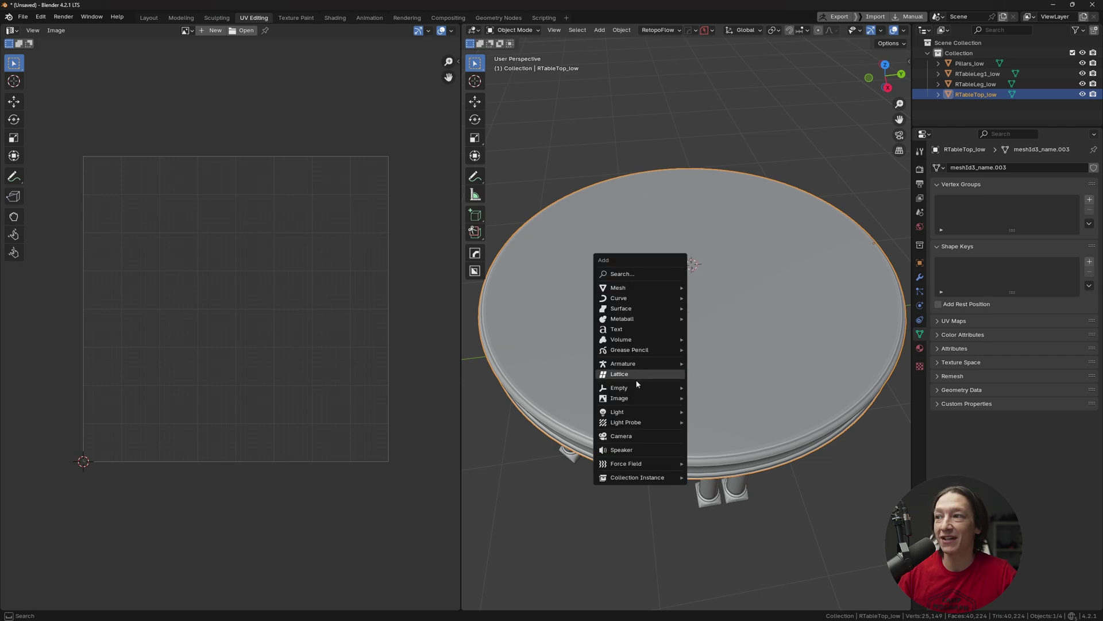
mouse_move(632, 388)
click(717, 388)
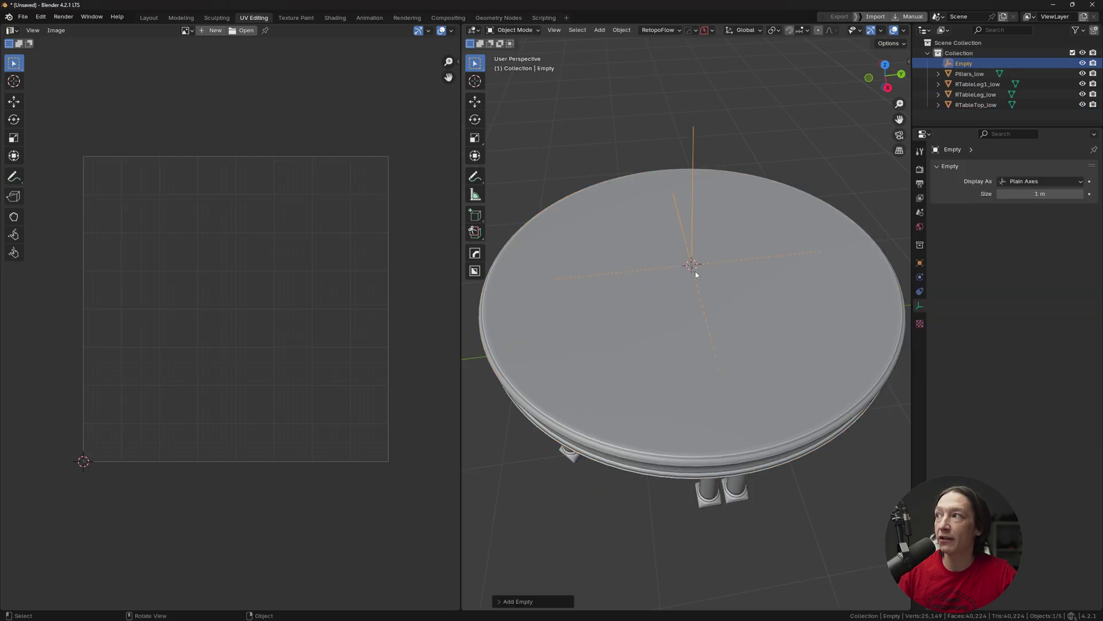
Parent Pillars_low, RTableTop_low, RTableLeg_low and RTableLeg1_low to the Empty, keeping transforms
click(970, 74)
ctrl+click(974, 105)
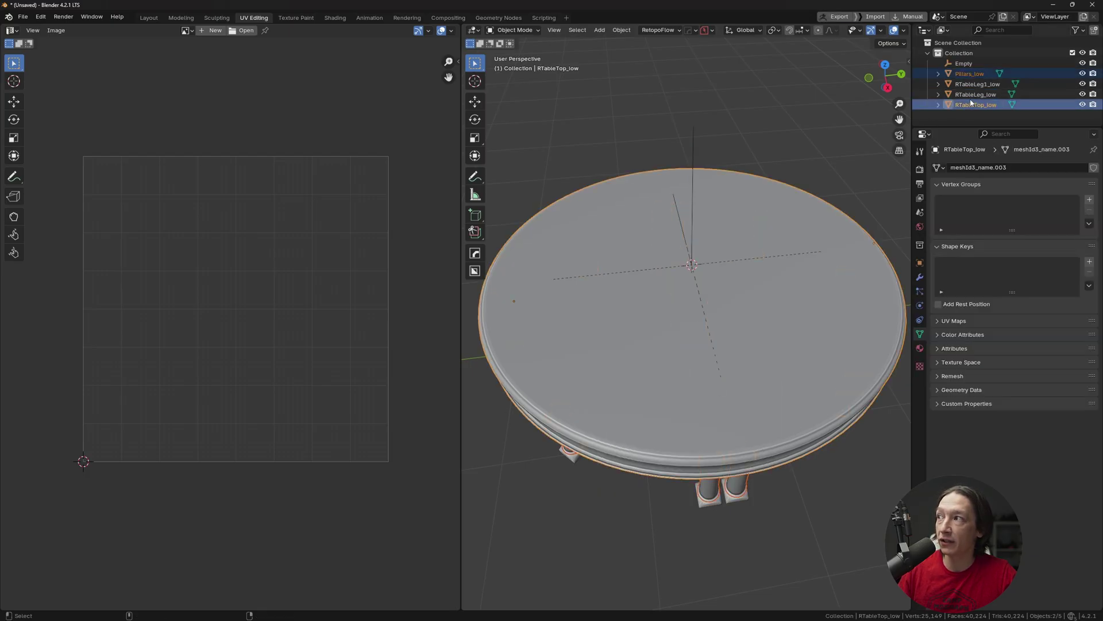
ctrl+click(975, 95)
ctrl+click(977, 84)
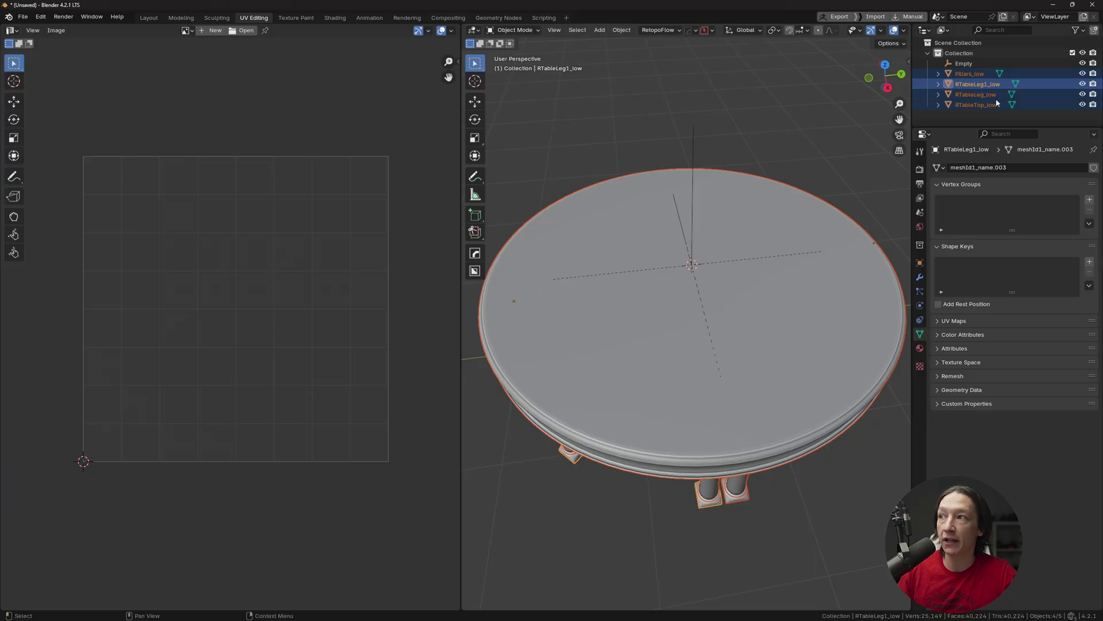
shift+click(692, 246)
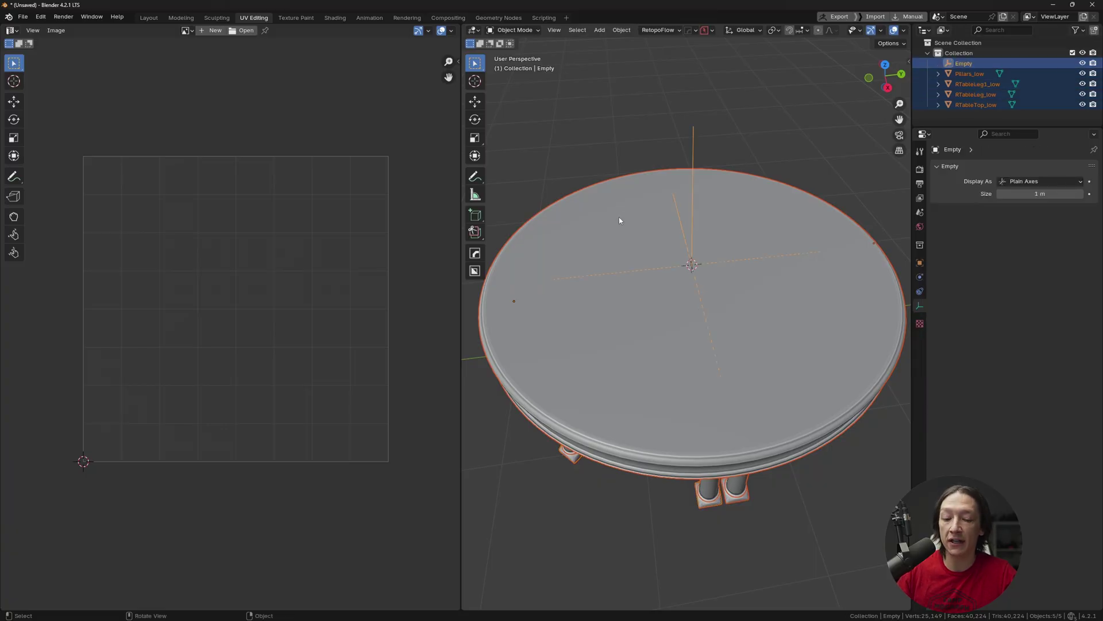
key(ctrl+p)
key(Escape)
key(ctrl+p)
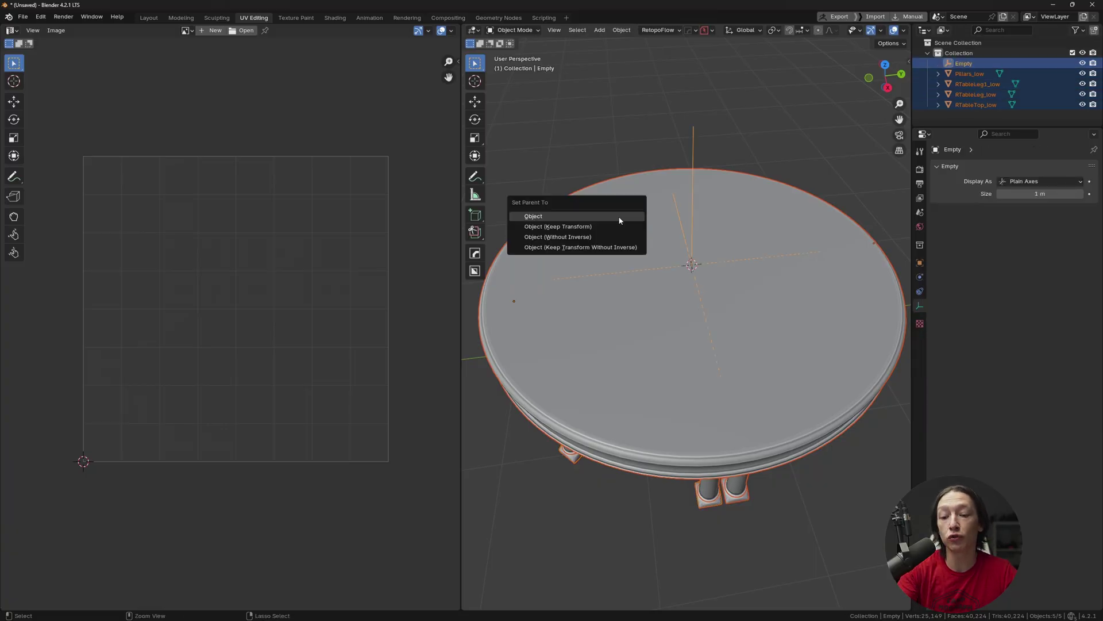
click(563, 231)
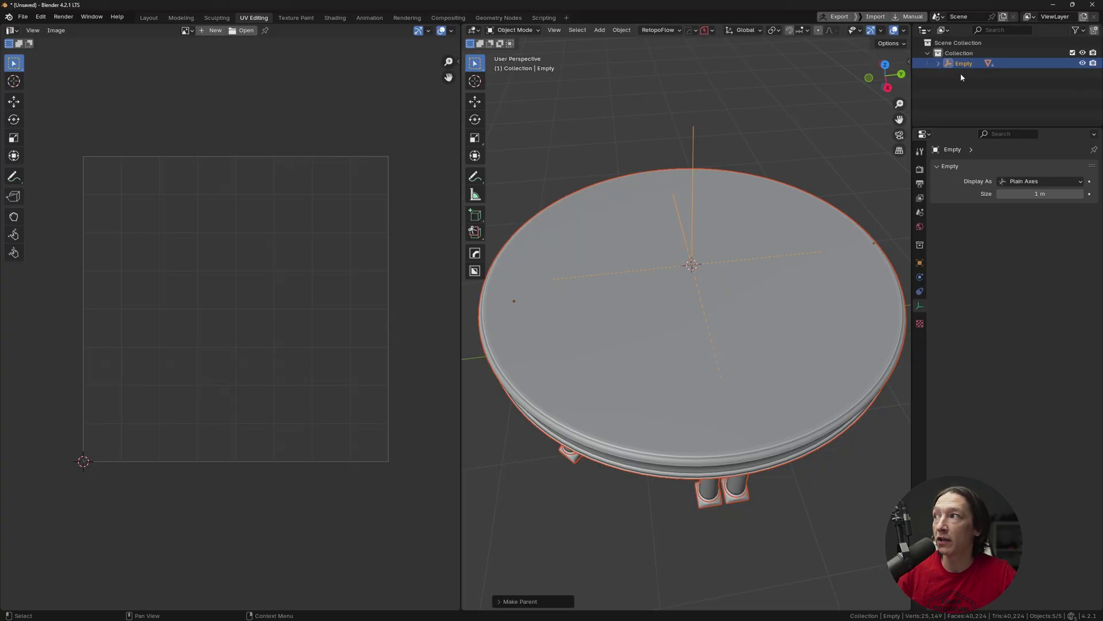
Select the Empty and reset the 3D cursor to the world origin
click(960, 71)
click(964, 64)
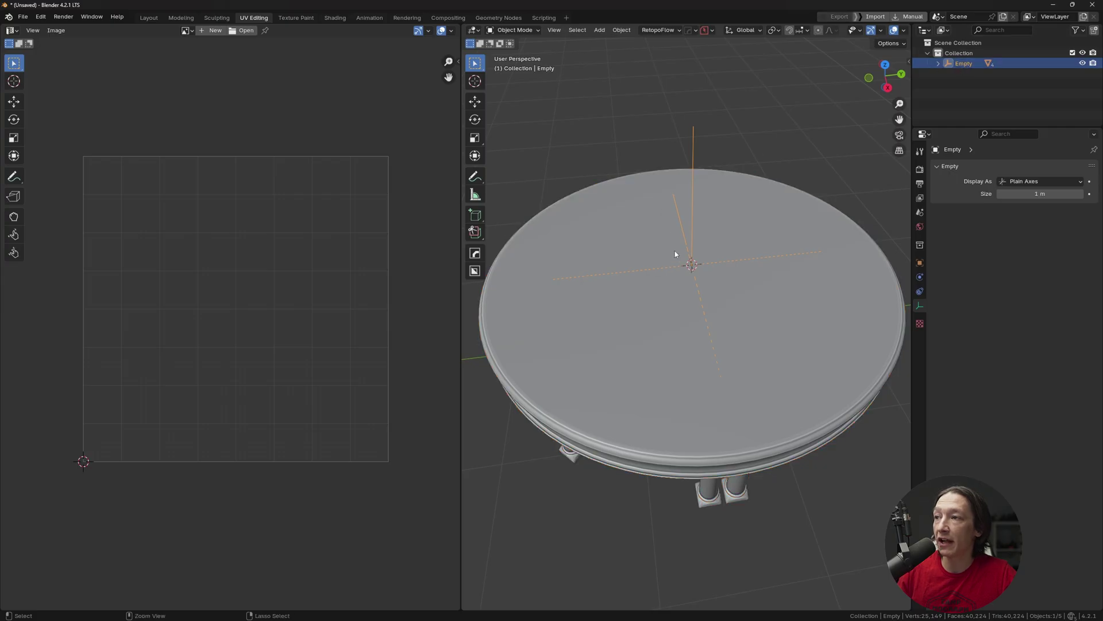
scroll(684, 275, down, 3)
scroll(712, 300, down, 3)
middle_drag(731, 301, 830, 148)
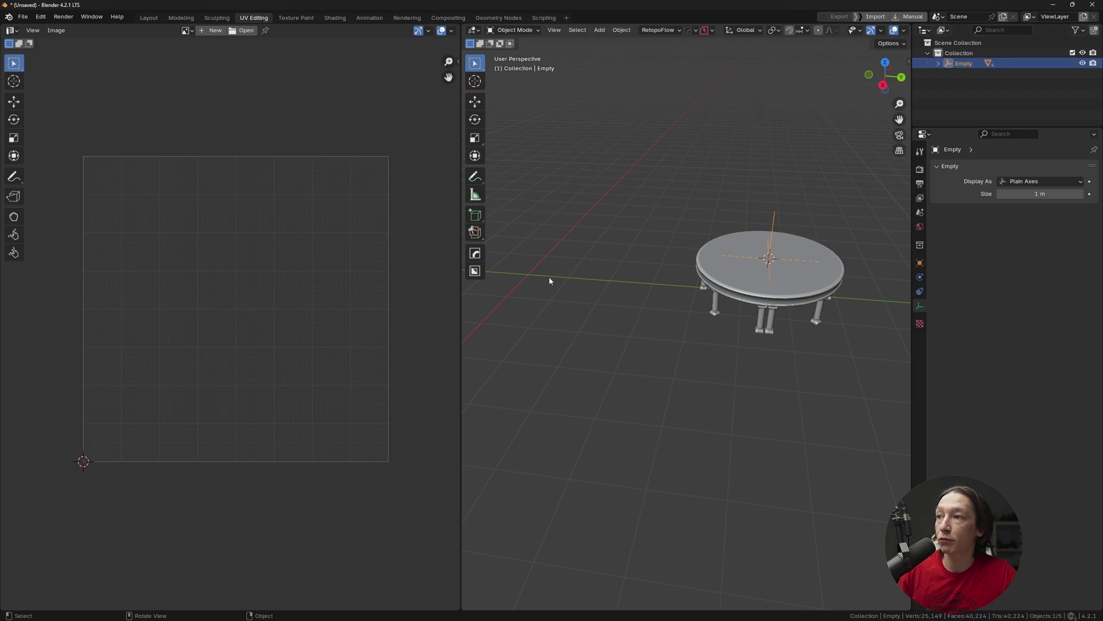
shift+middle_drag(591, 290, 784, 269)
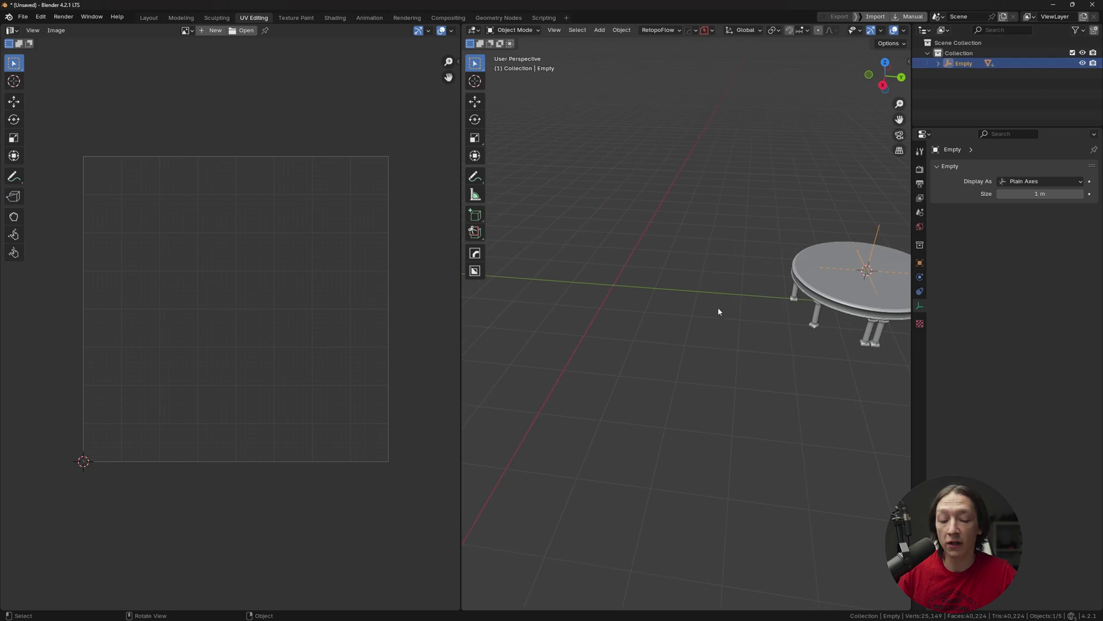
key(shift+s)
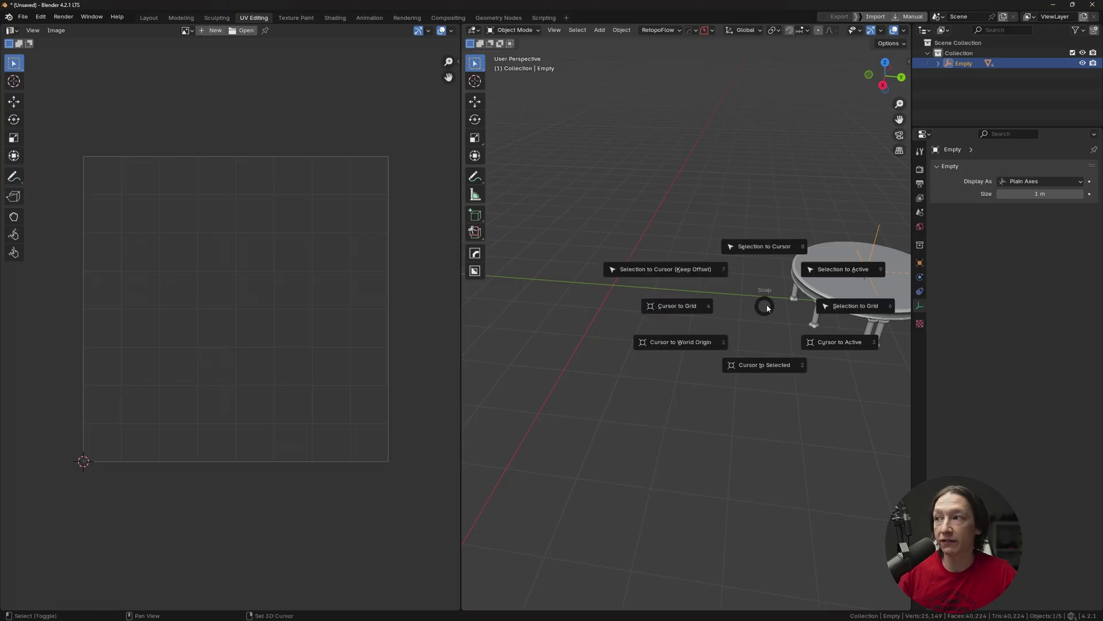
click(689, 345)
Snap the Empty and table onto the cursor with Selection to Cursor
middle_drag(689, 347, 634, 301)
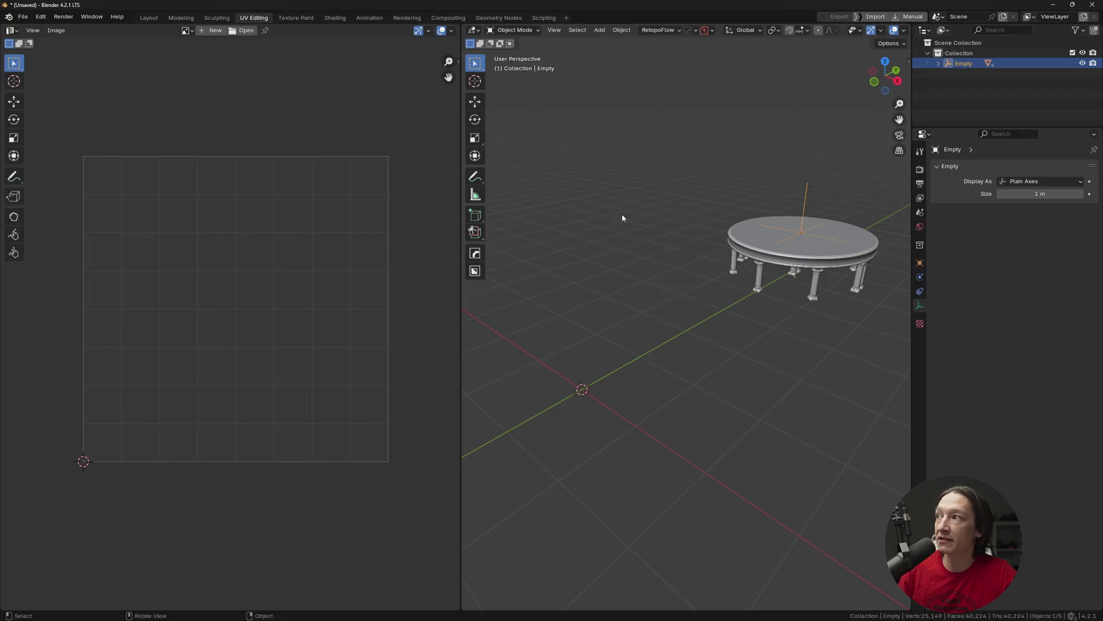
key(shift+s)
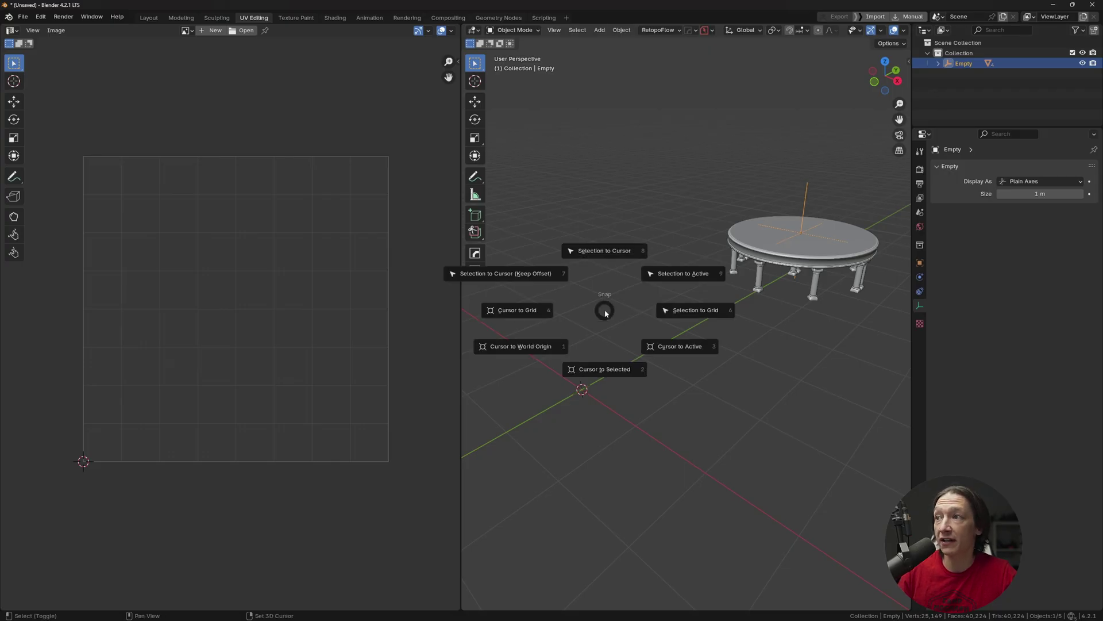
click(612, 251)
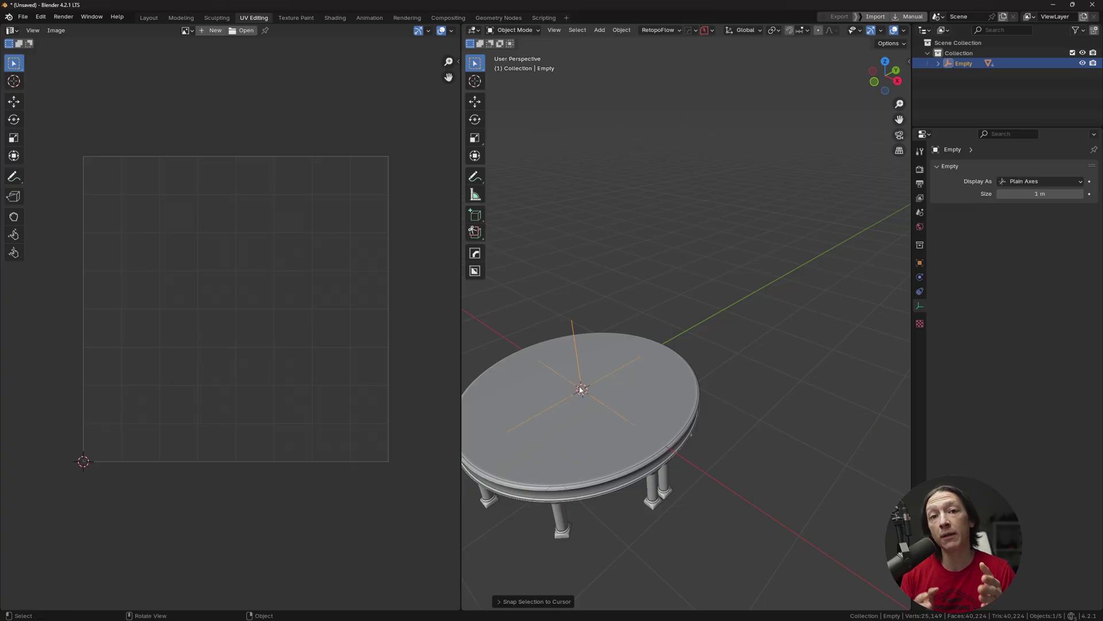
Select the Empty carrying the table and orbit to a straight front view
middle_drag(612, 392, 643, 363)
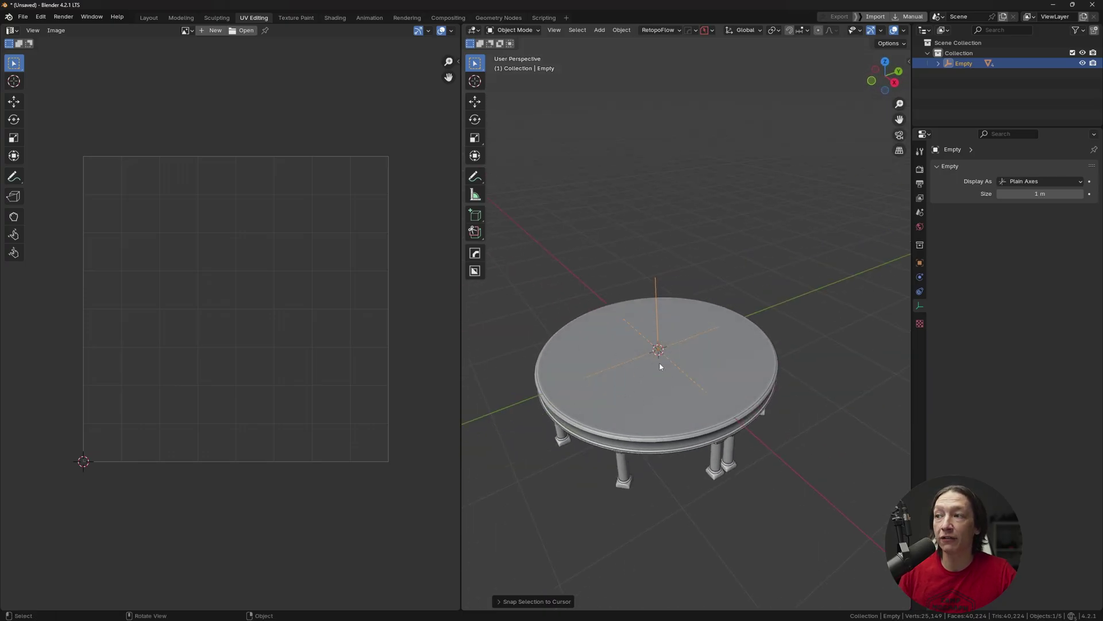
middle_drag(660, 366, 673, 339)
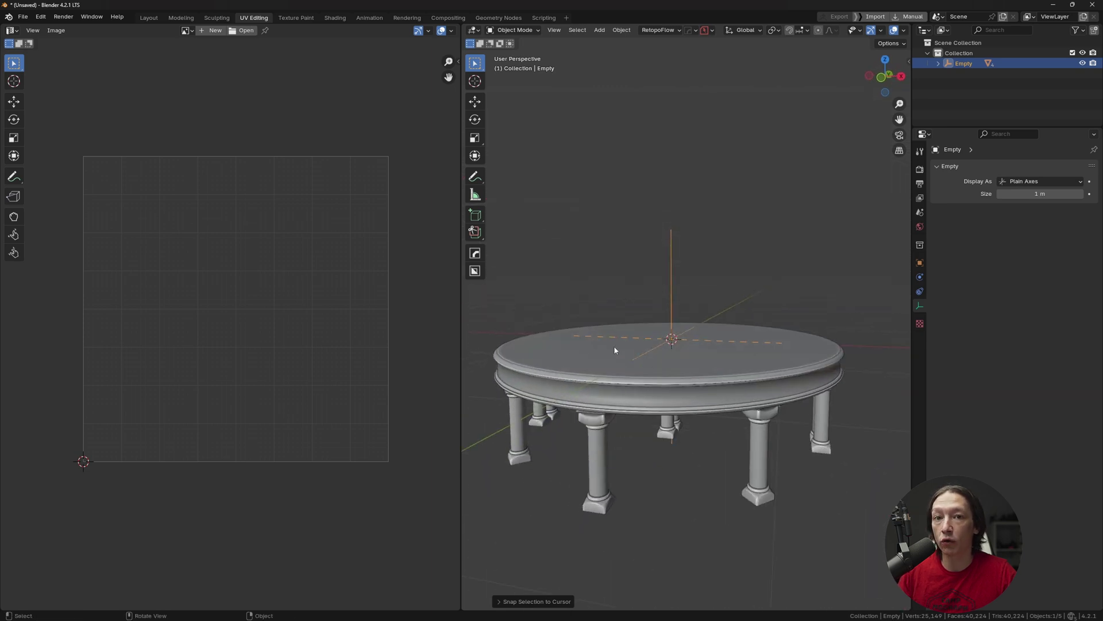
click(656, 368)
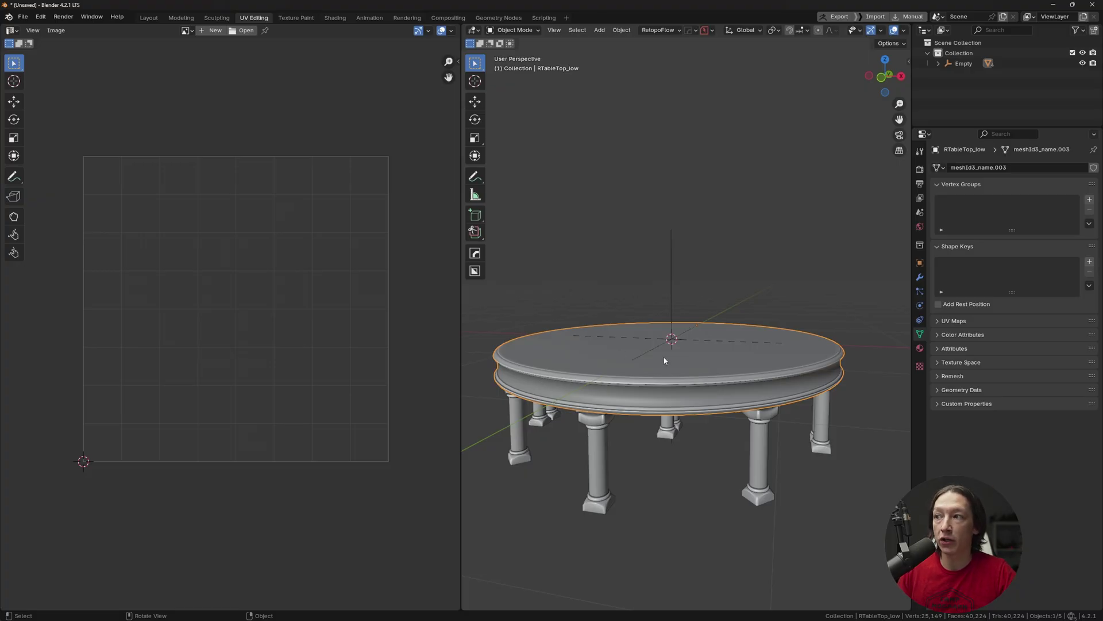
click(963, 63)
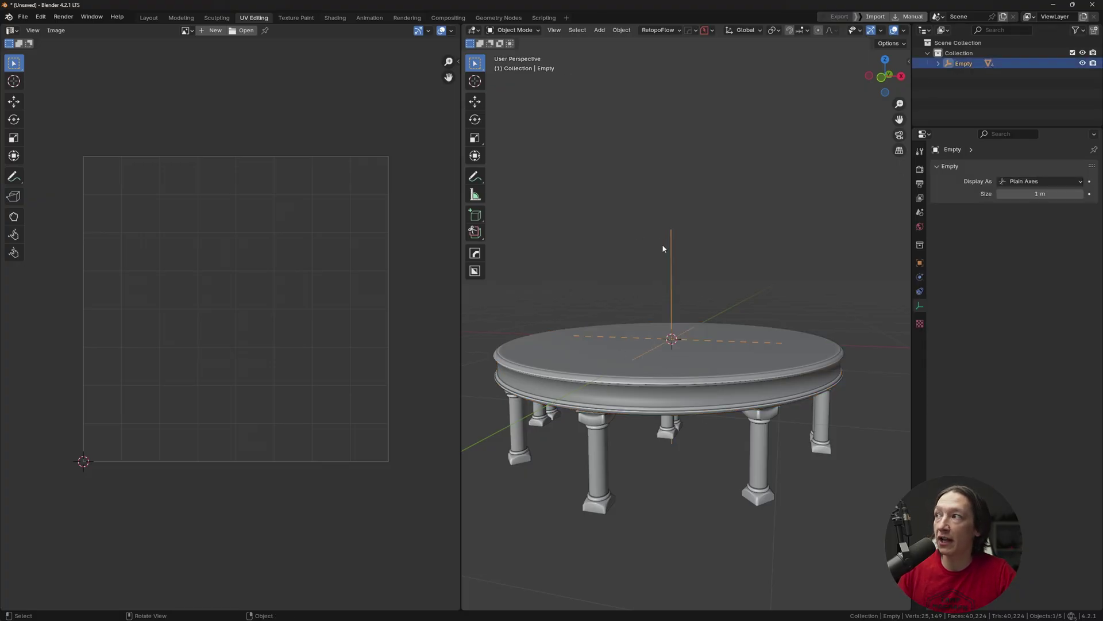
middle_drag(665, 248, 671, 285)
Move the Empty up 0.8655 m along Z so the leg bases touch the grid
key(g)
key(z)
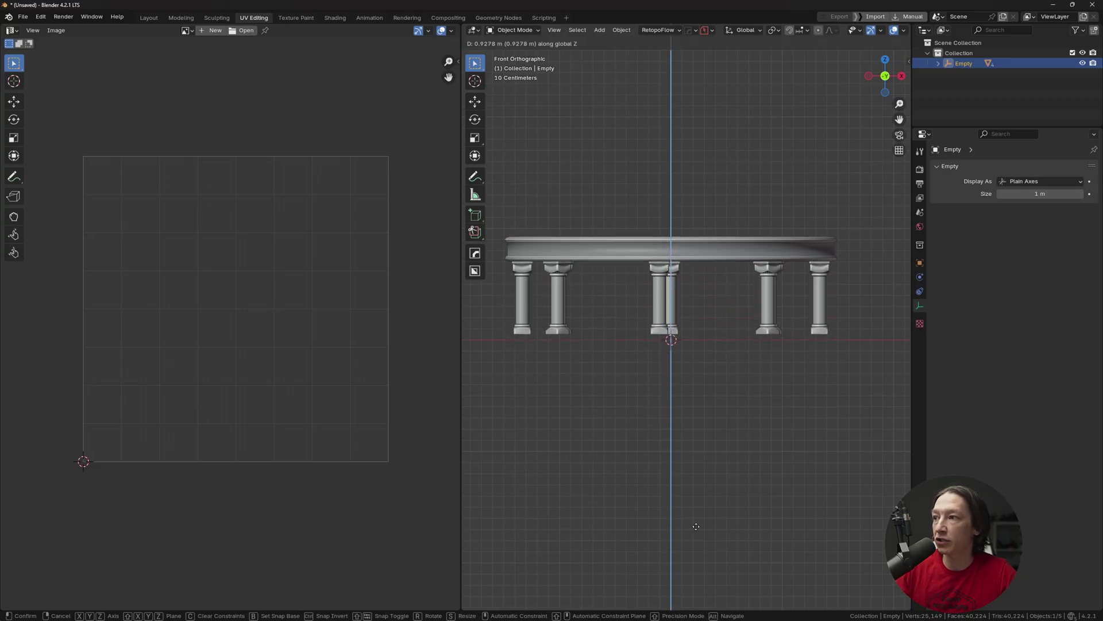
click(661, 581)
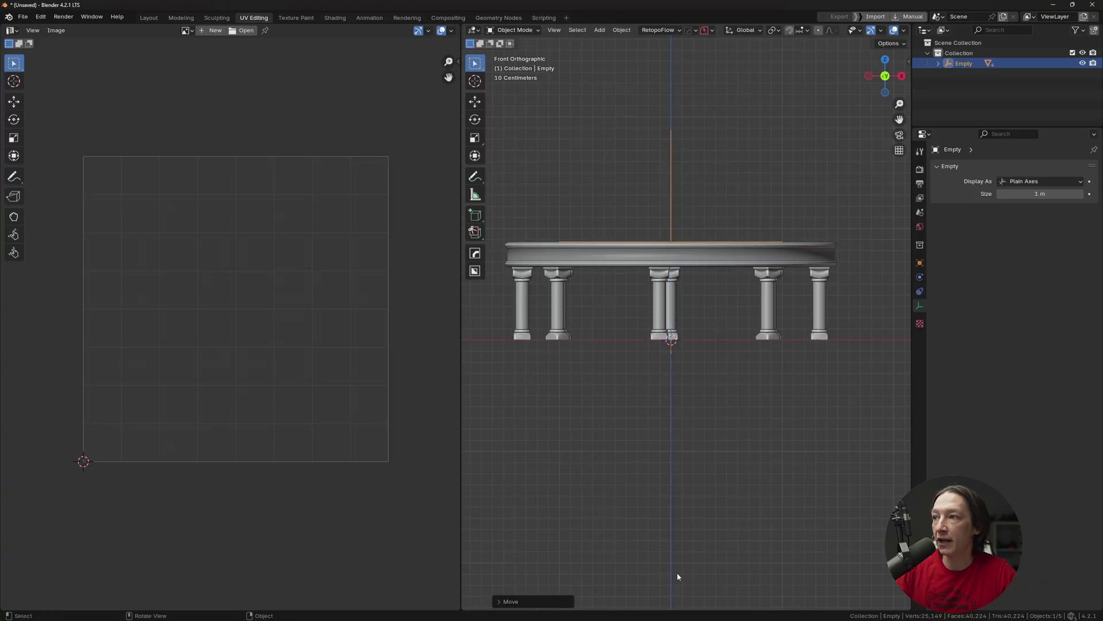
scroll(671, 321, up, 8)
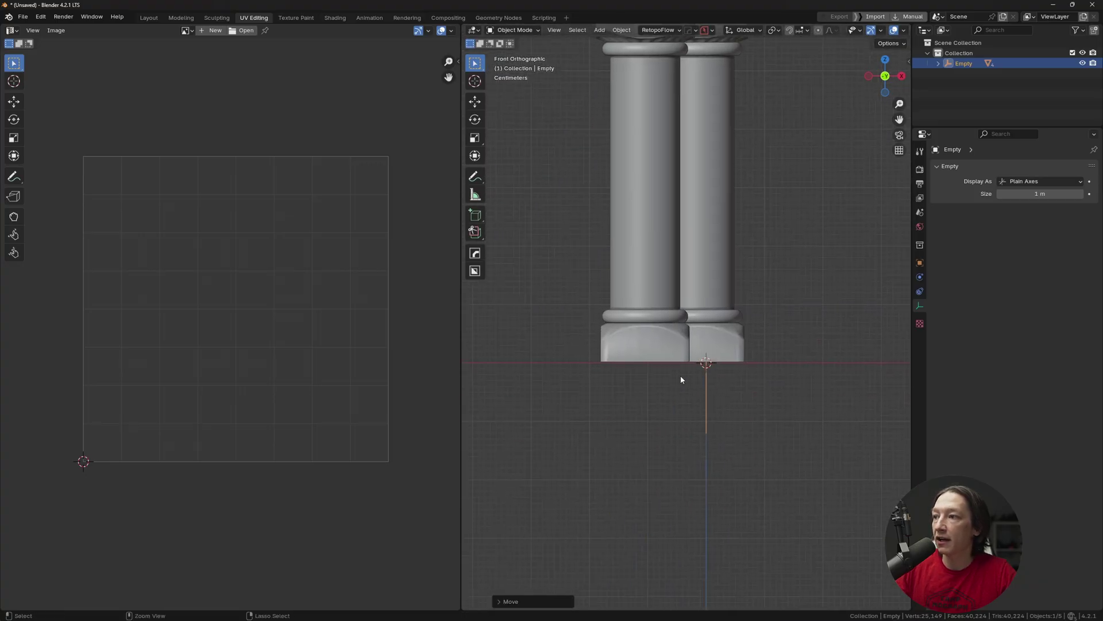
scroll(685, 368, up, 1)
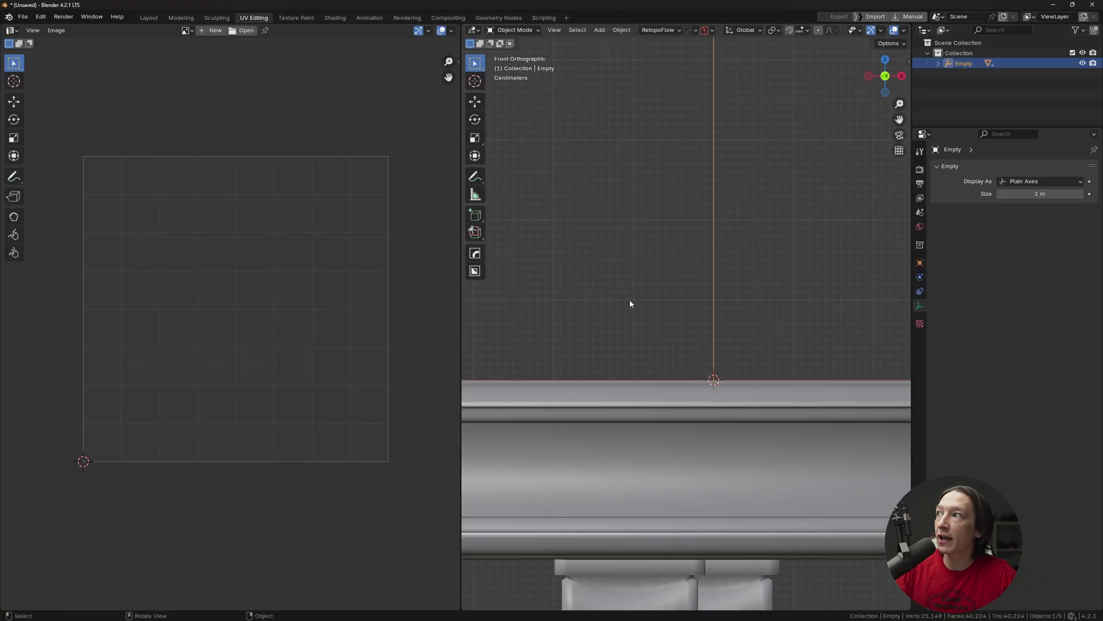
middle_drag(655, 347, 683, 433)
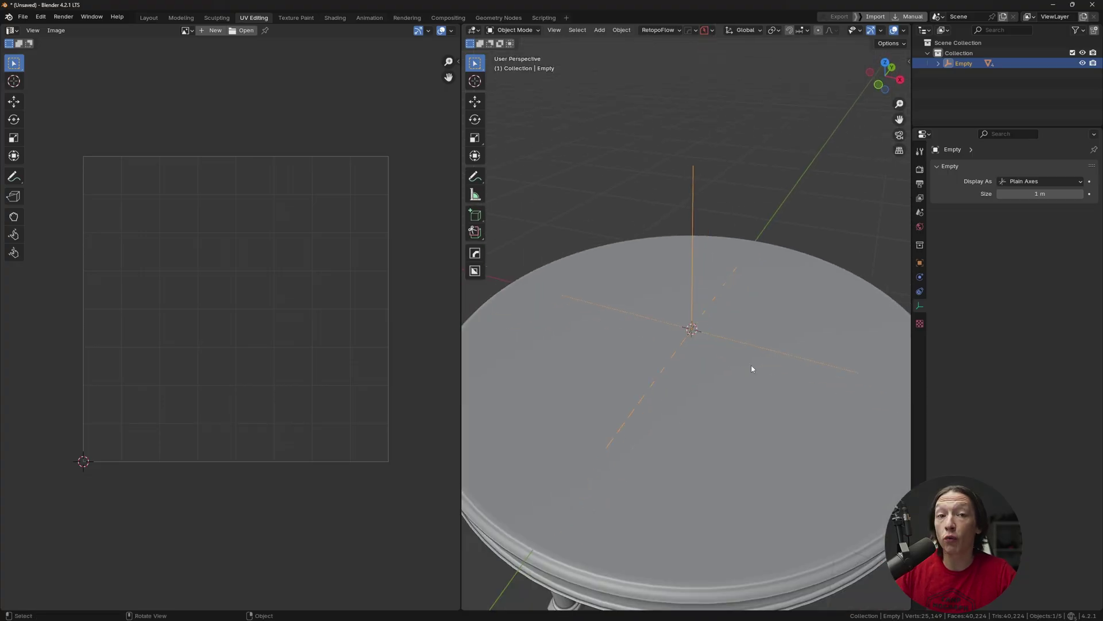
middle_drag(751, 341, 666, 339)
Unparent the four table parts from the Empty, keeping their transformations
click(938, 63)
click(980, 74)
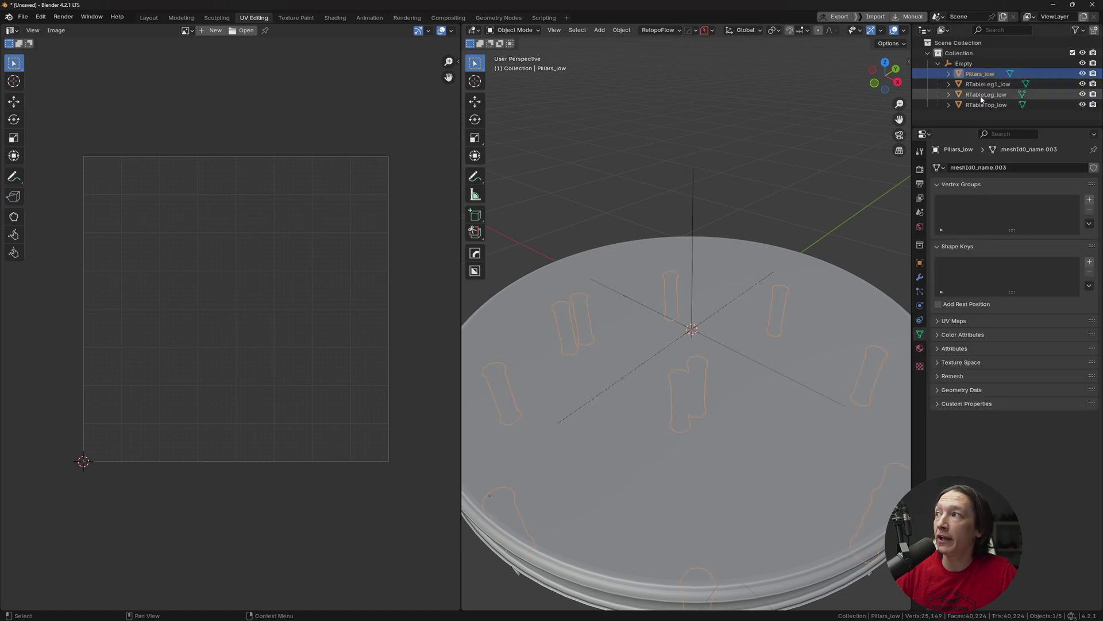
shift+click(983, 105)
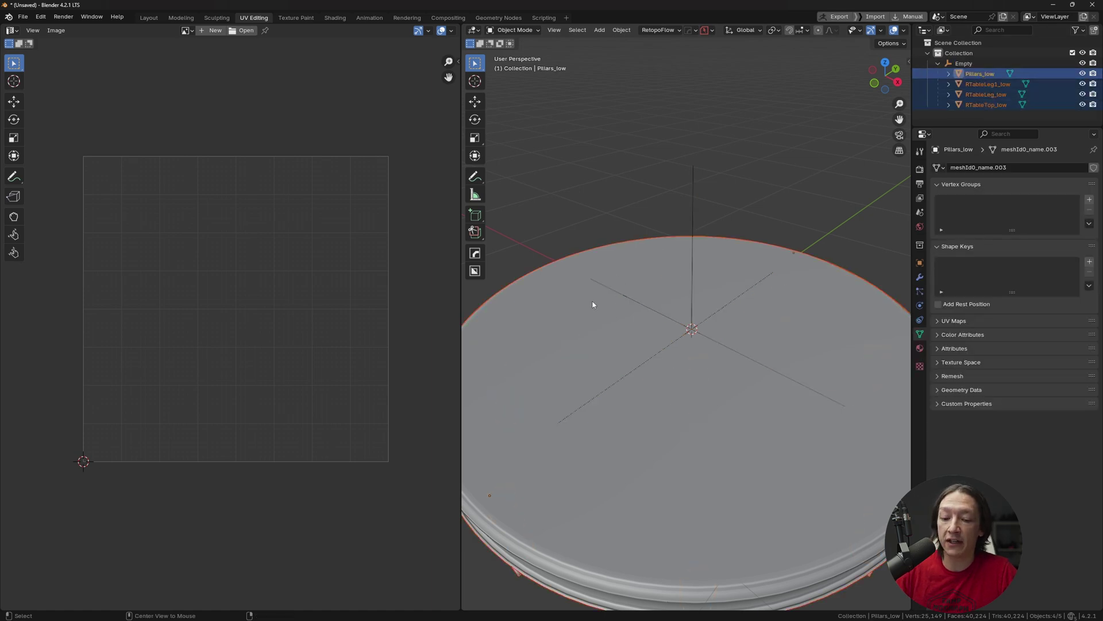
key(alt+p)
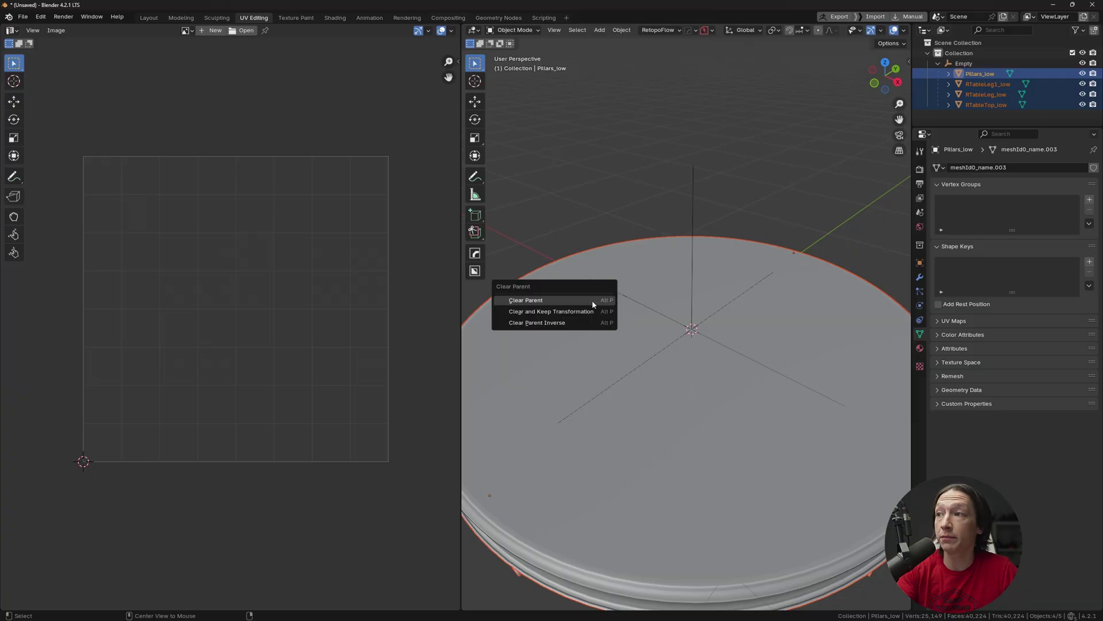
click(559, 313)
Delete the leftover parent Empty, leaving the table pieces in place
click(965, 63)
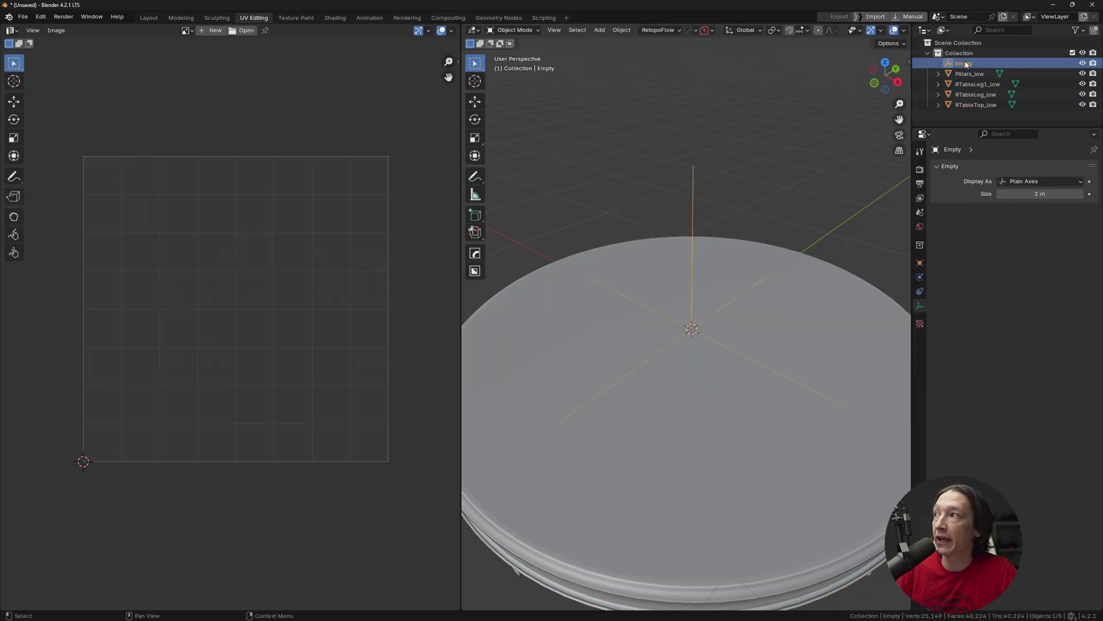
key(x)
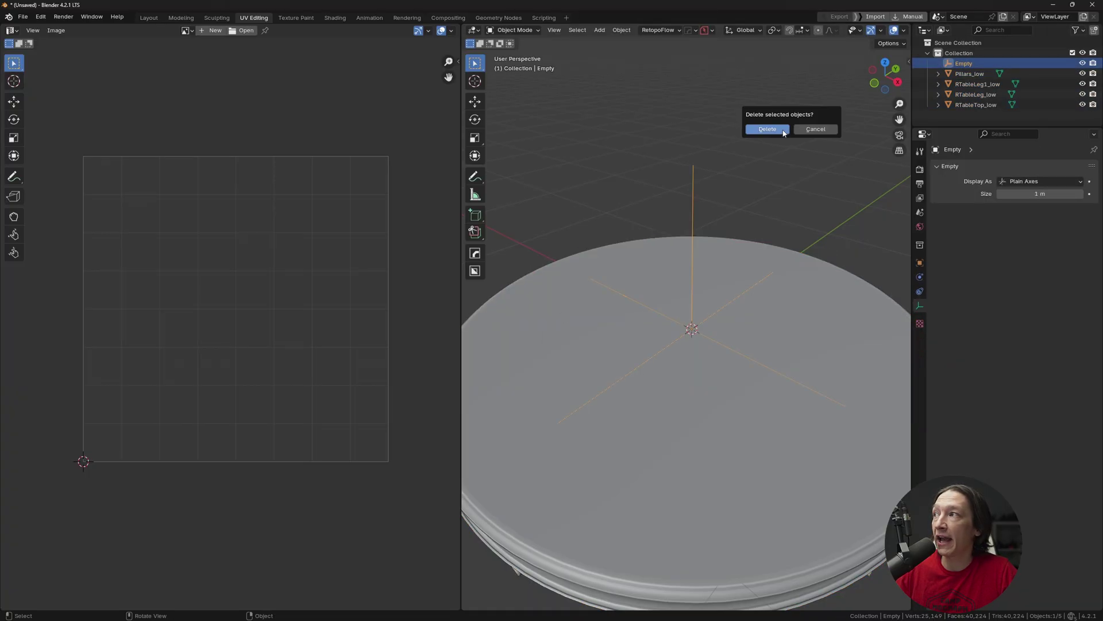
click(784, 130)
click(711, 313)
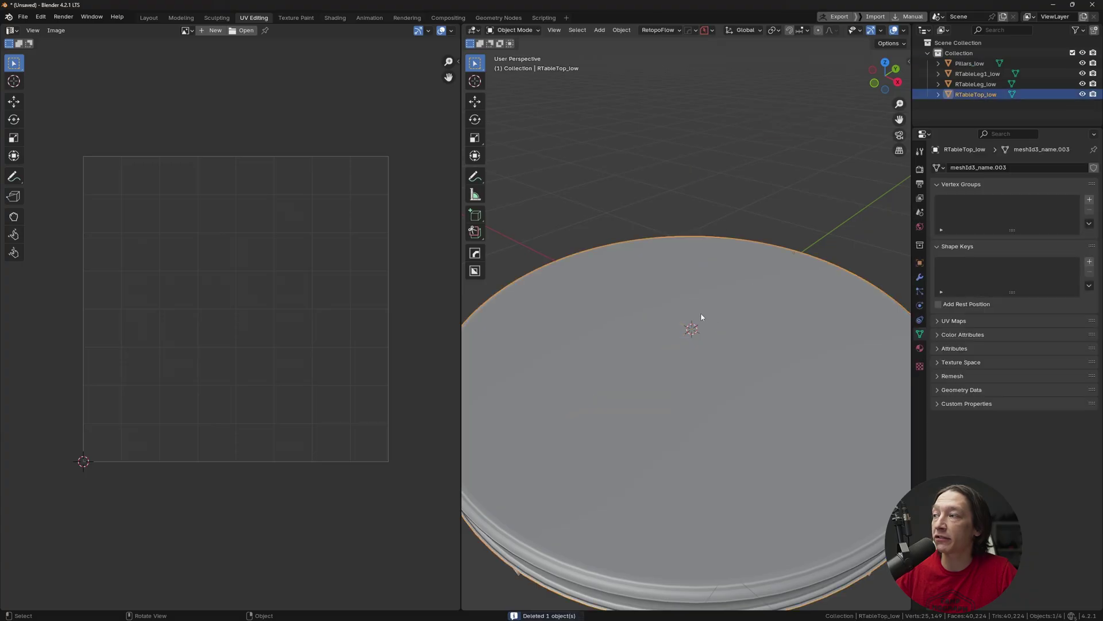
middle_drag(700, 315, 491, 320)
drag(459, 338, 361, 338)
Put the table top into Edit Mode with all its geometry selected
shift+middle_drag(605, 254, 669, 298)
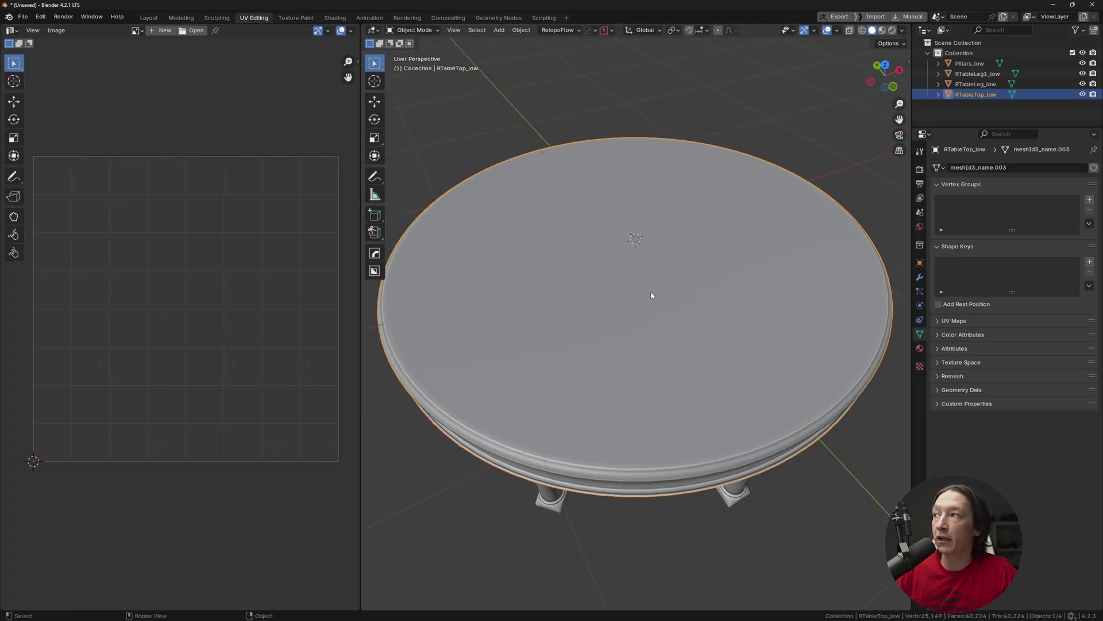
key(ctrl+Tab)
click(705, 295)
key(a)
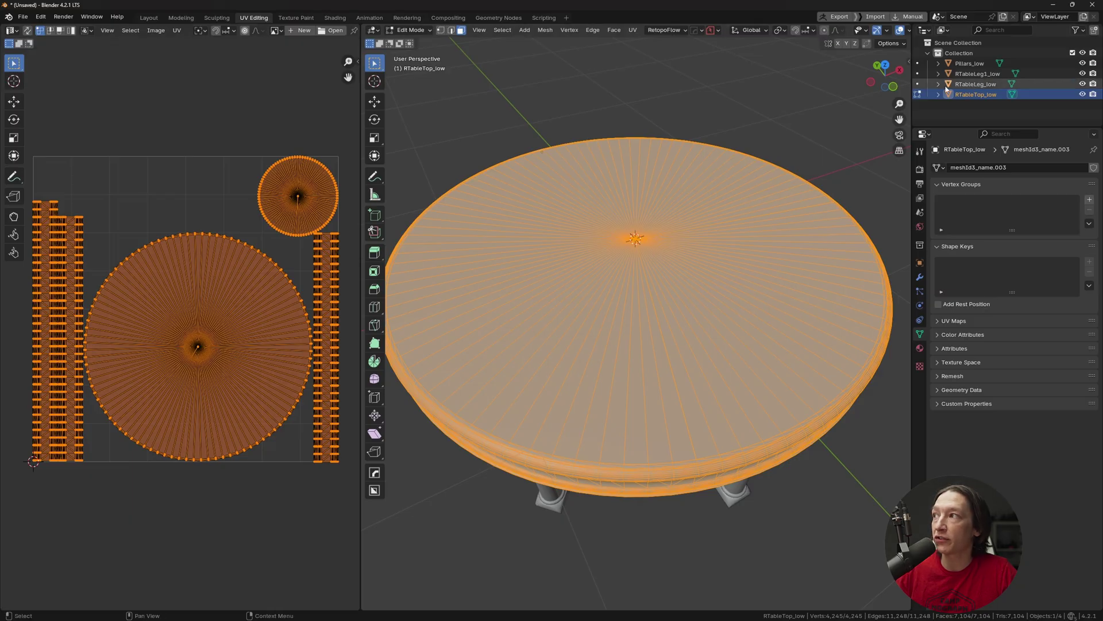
Check the UVs of Pillars_low and both legs, then view RTableTop_low's 02__Default.003 material
click(977, 74)
click(971, 63)
click(976, 84)
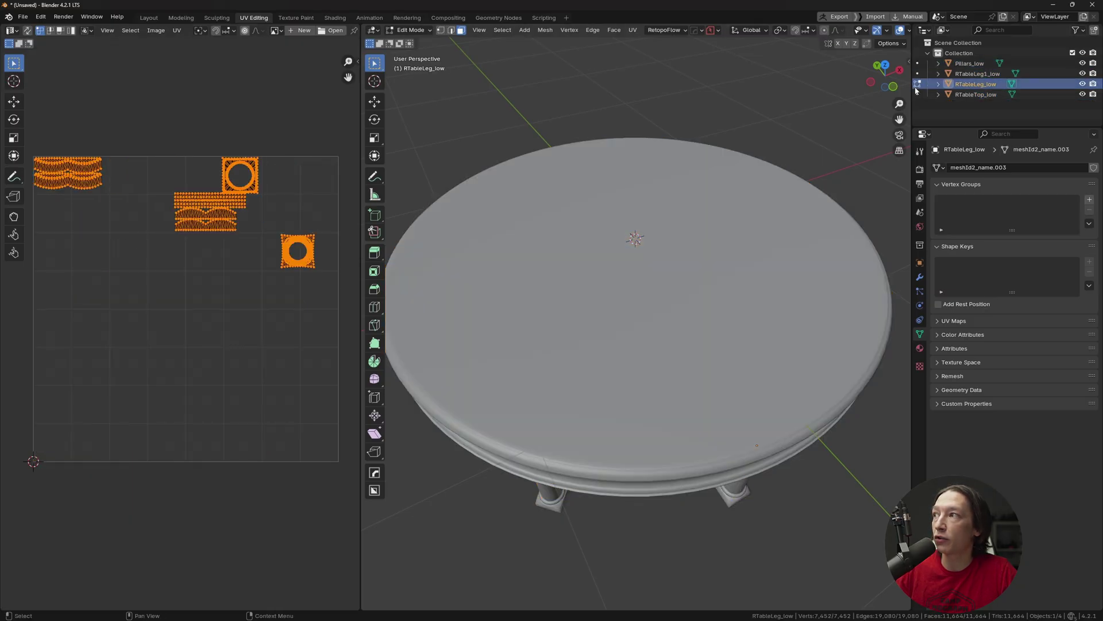
click(976, 95)
click(920, 348)
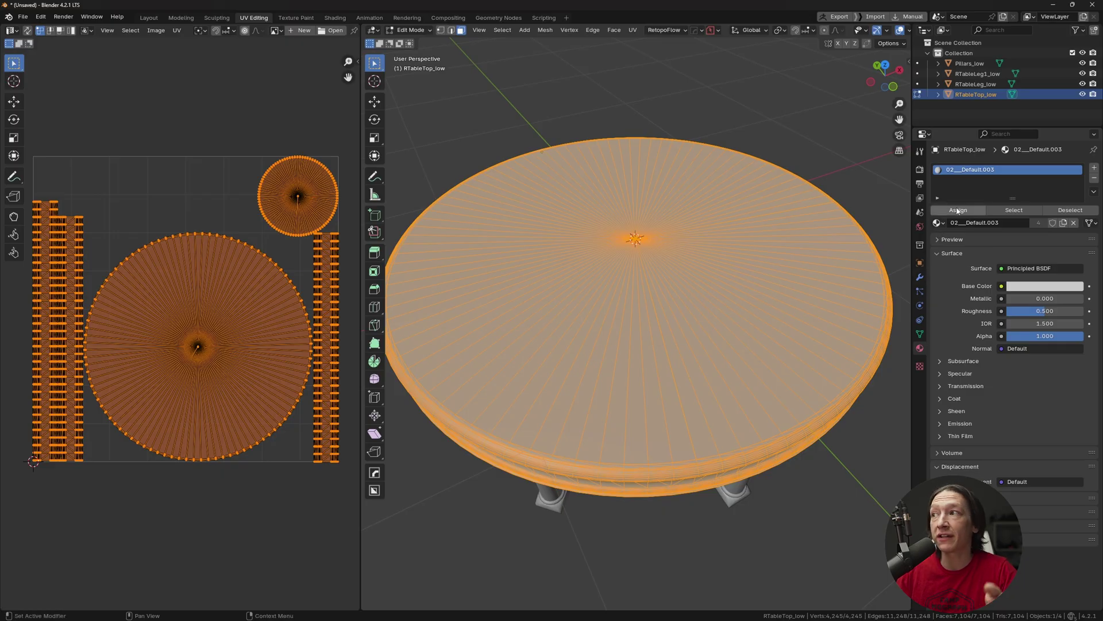
click(938, 222)
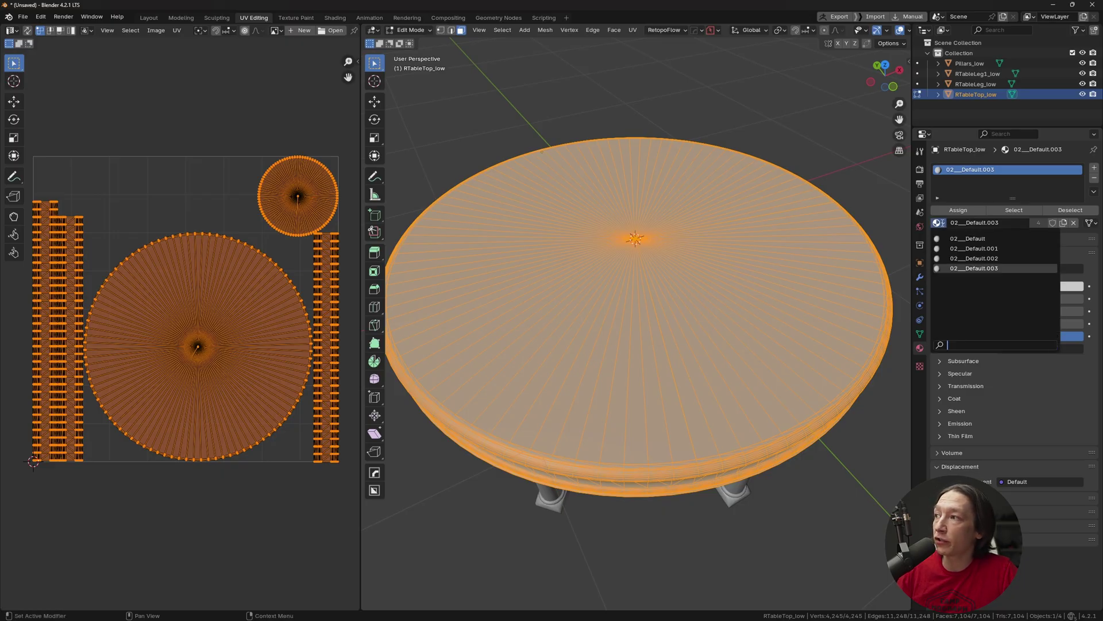
click(946, 31)
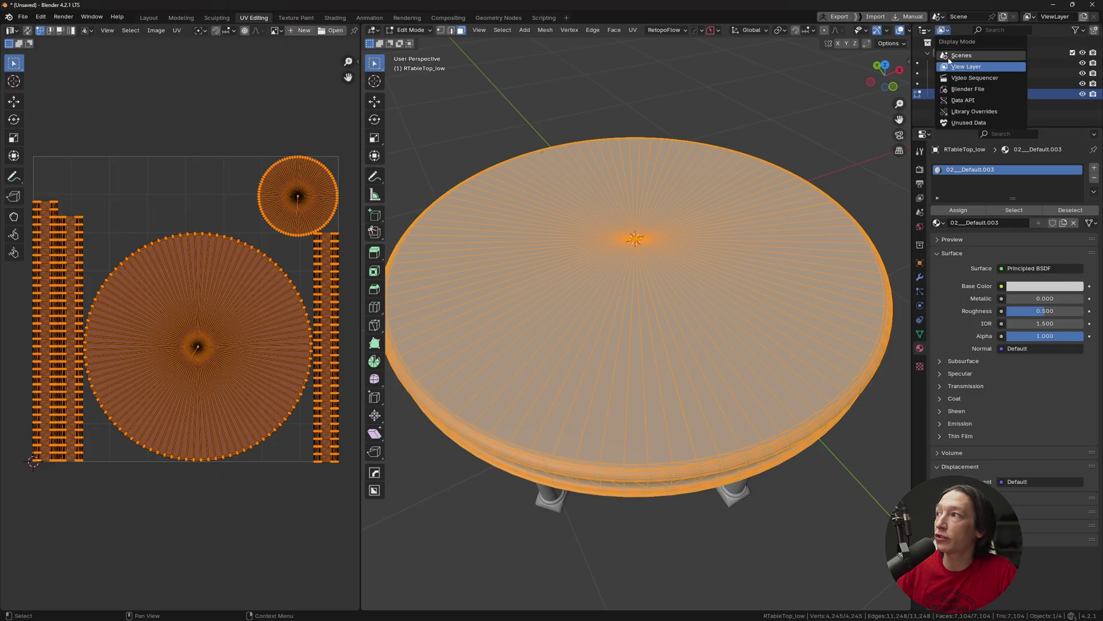
Delete materials 02__Default to 02__Default.003 in the Blender File view, then return to View Layer
click(965, 89)
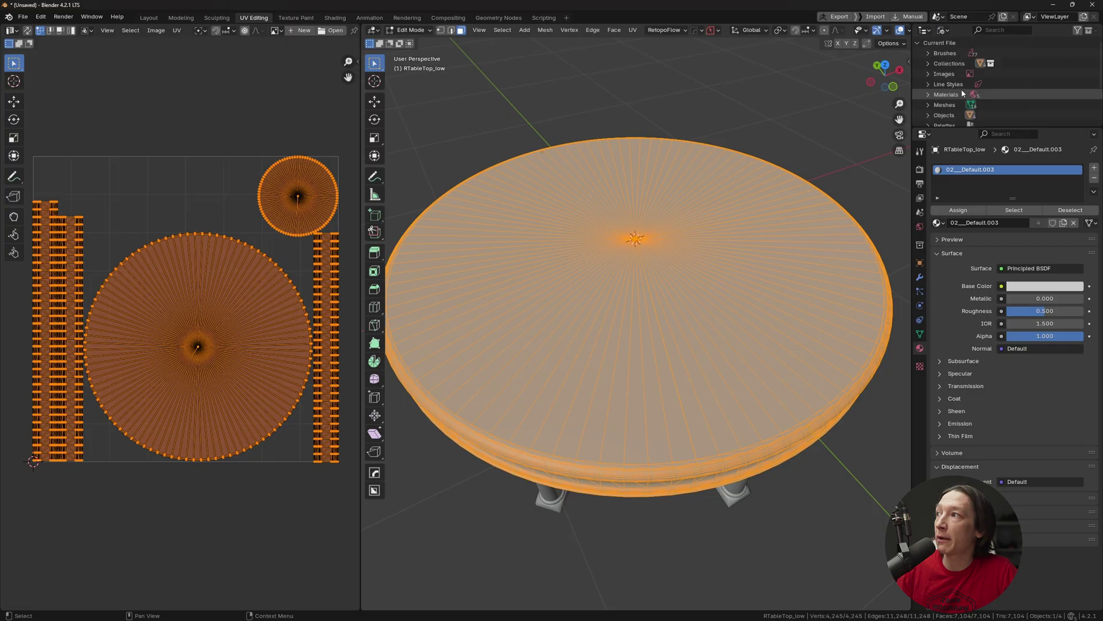
click(927, 94)
scroll(977, 78, down, 3)
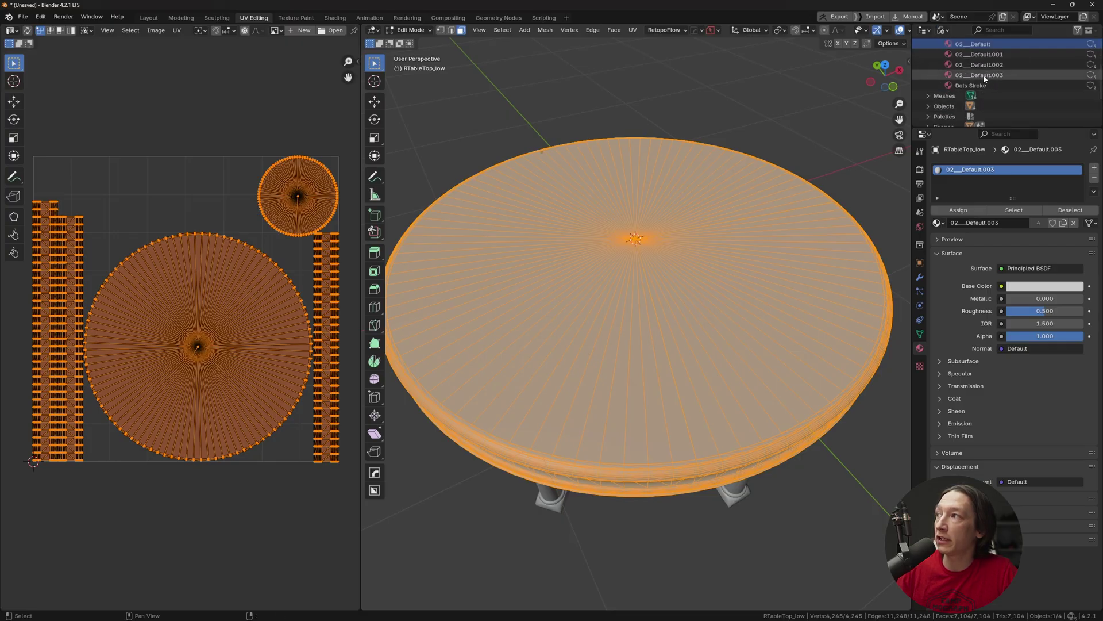
shift+click(985, 76)
scroll(983, 86, up, 4)
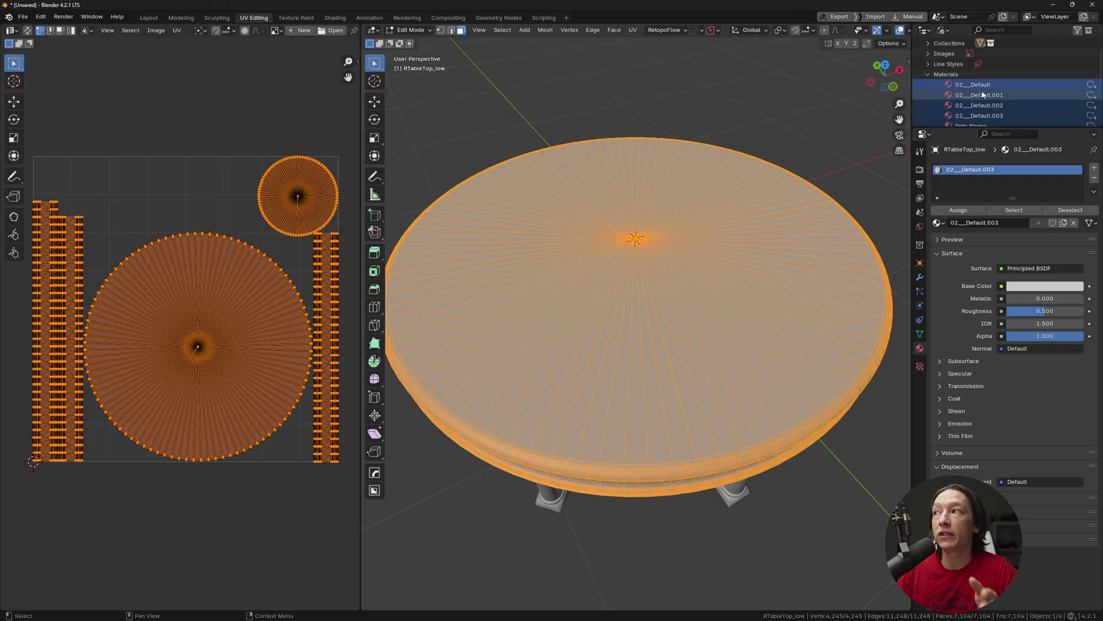
right_click(984, 93)
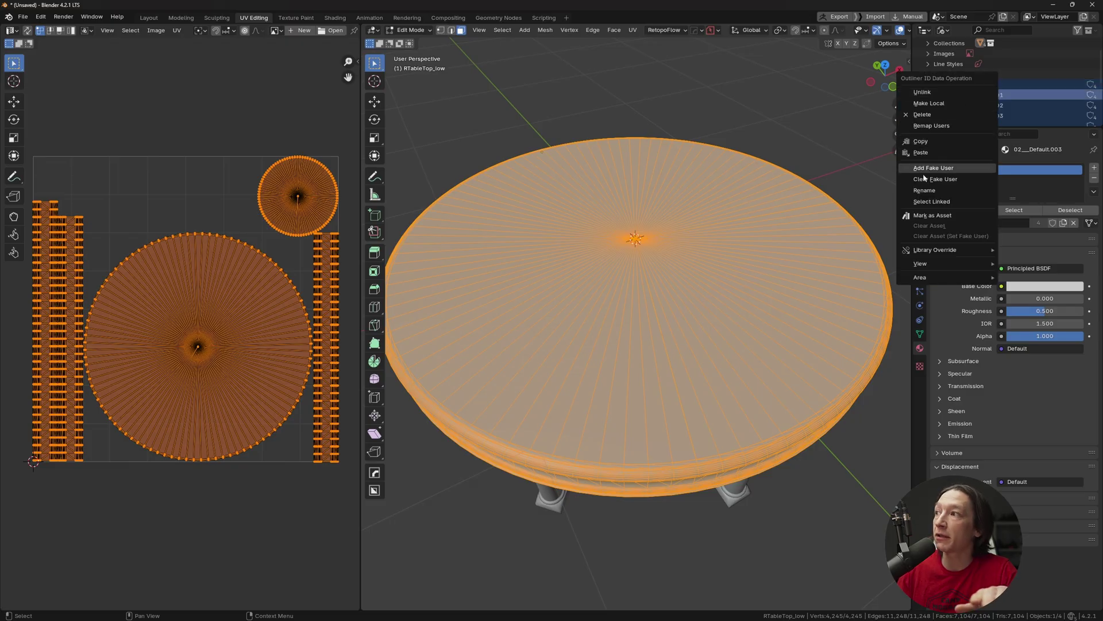
click(926, 114)
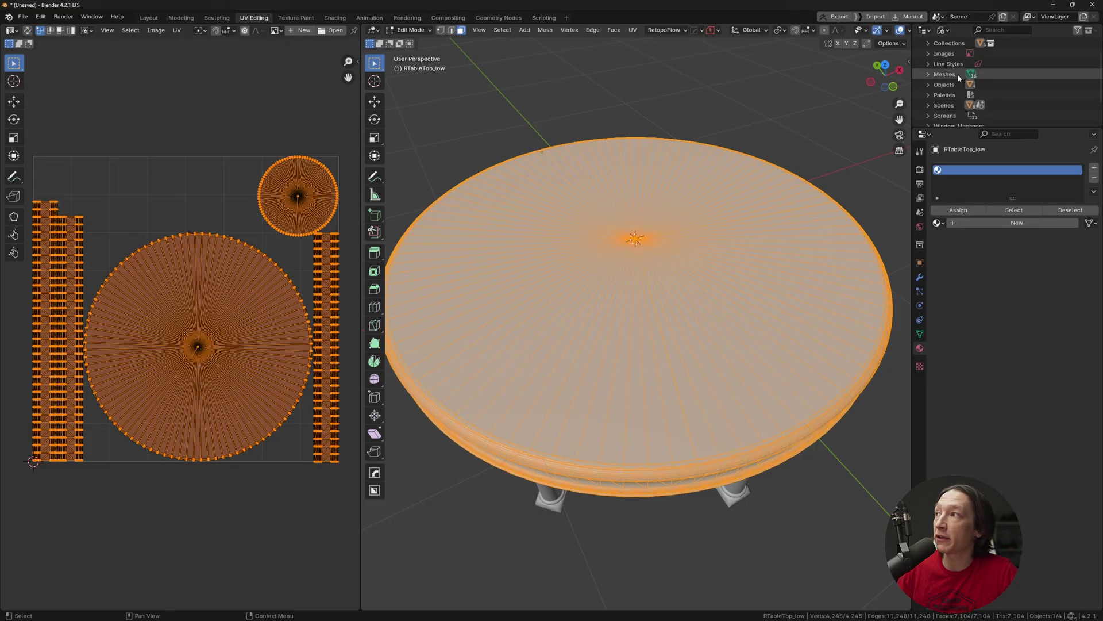
click(945, 32)
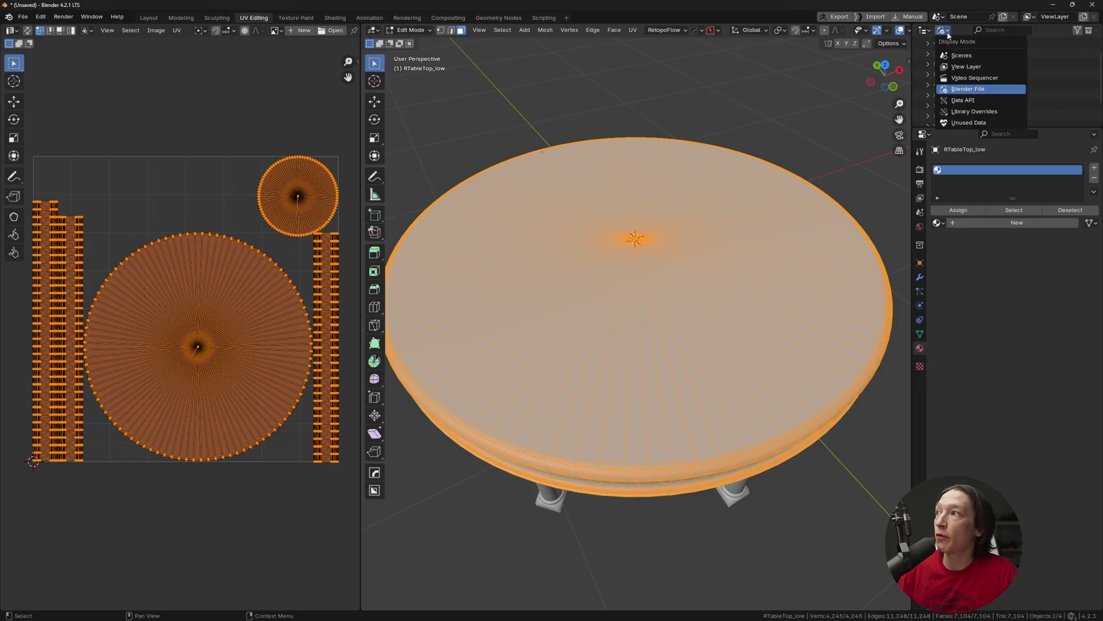
click(960, 68)
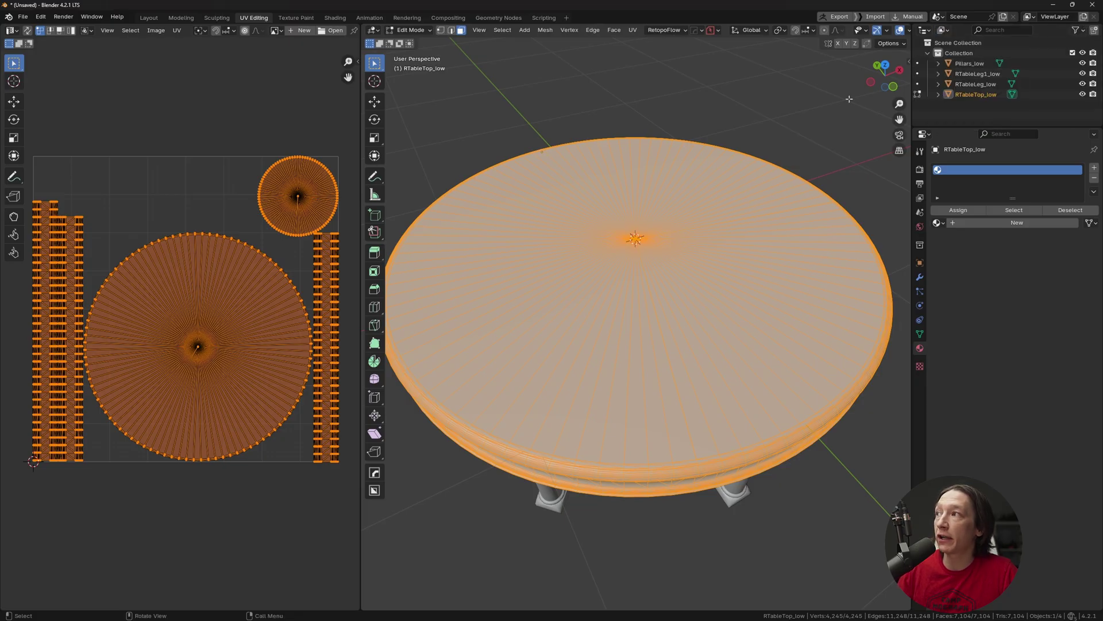
Return to Object Mode and rename RTableTop_low to SM_TableTop
key(ctrl+Tab)
click(649, 137)
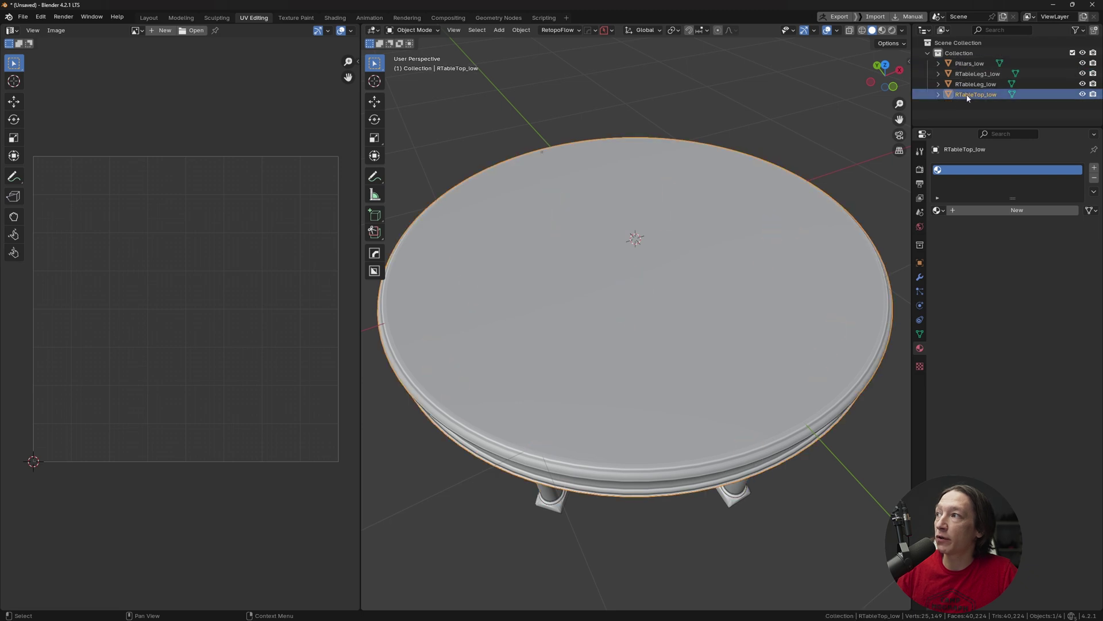
middle_drag(667, 231, 659, 194)
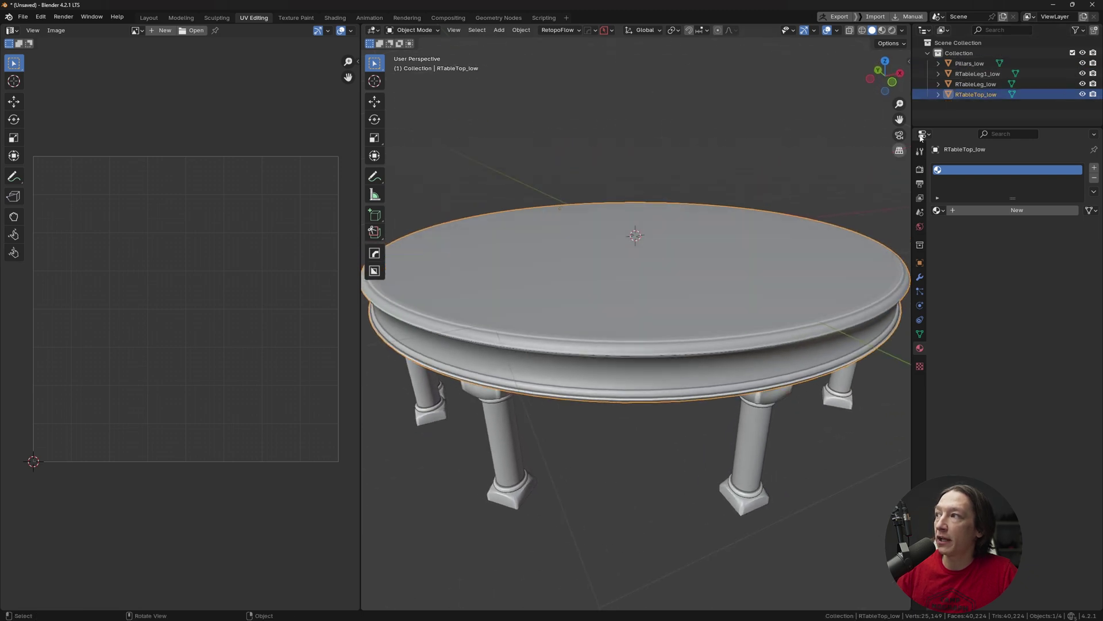
double_click(964, 94)
text(SM_TableTop)
key(Return)
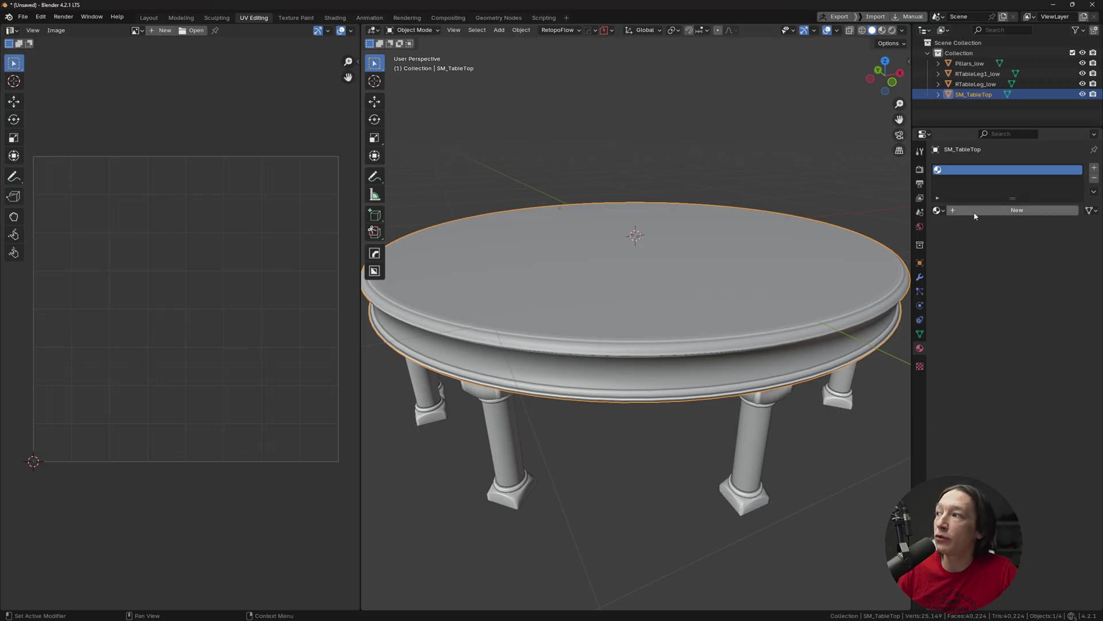
Give SM_TableTop a new material named M_Antique_Table and move to the Shading workspace
click(1016, 210)
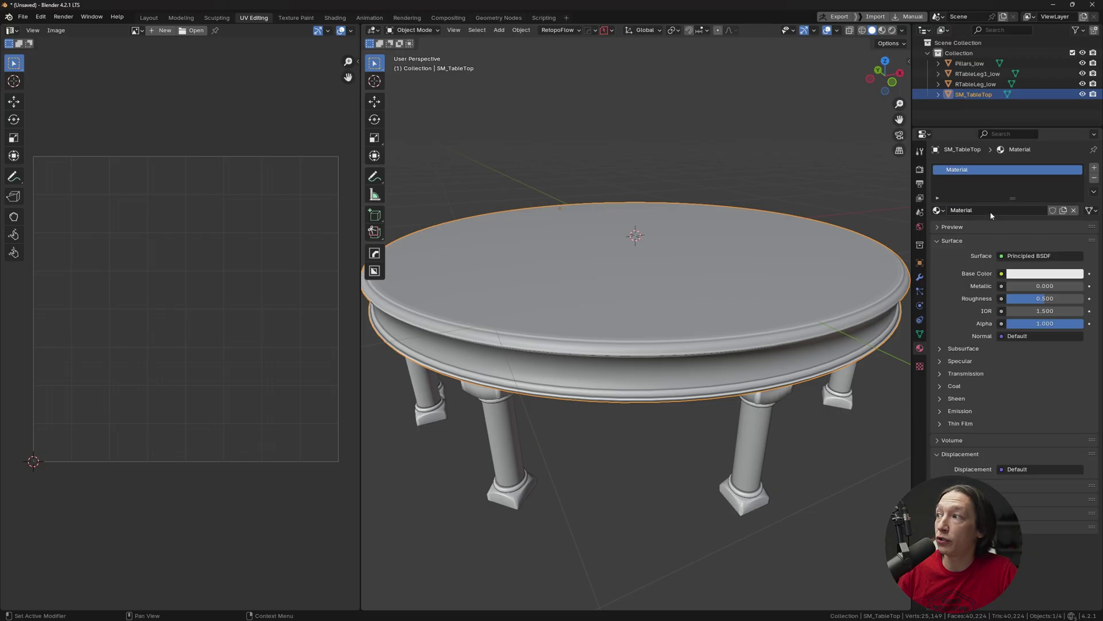
double_click(992, 211)
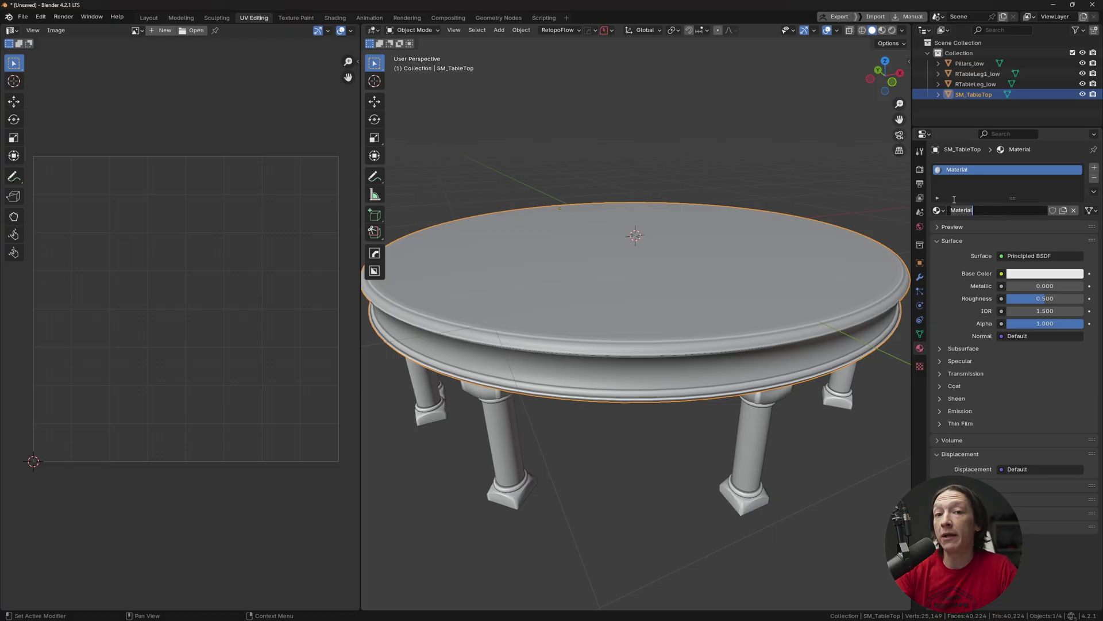
text(M_)
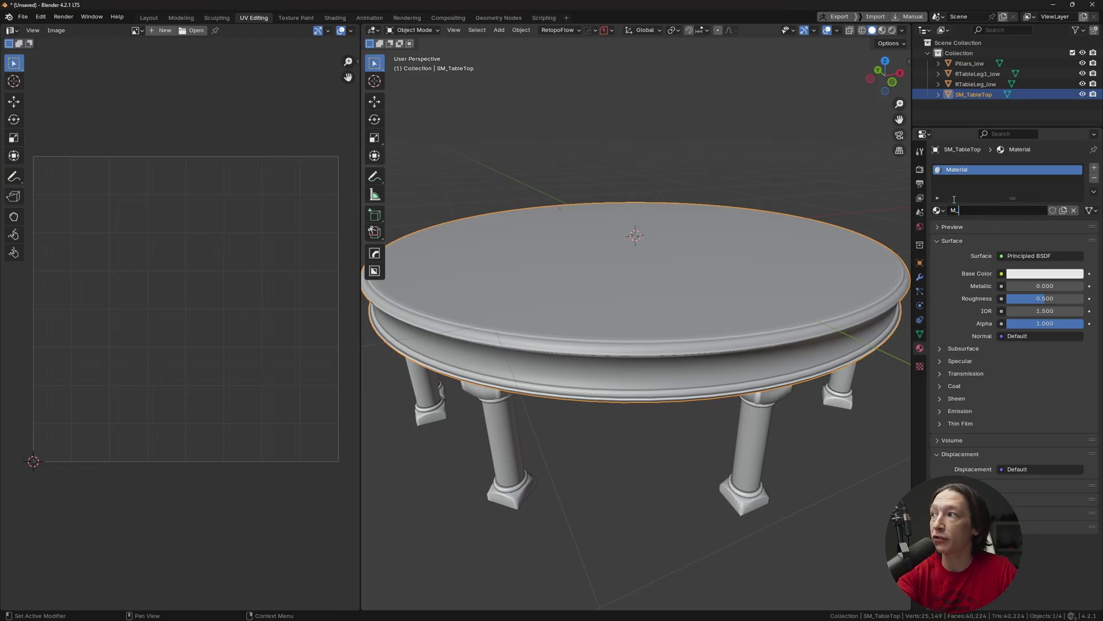
text(Antique_Table)
key(Return)
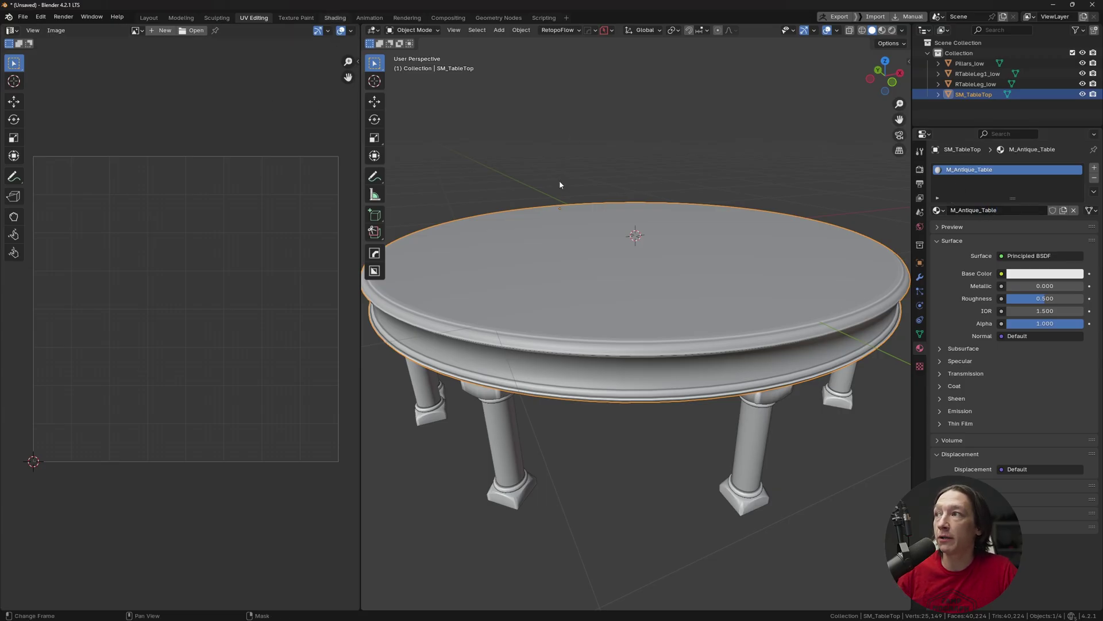
key(ctrl+Page_Down)
key(ctrl+Page_Down)
Build Principled texture nodes from all five maps in the pasted textures folder
mouse_move(552, 231)
middle_down()
mouse_move(477, 232)
mouse_move(480, 213)
middle_up()
click(517, 479)
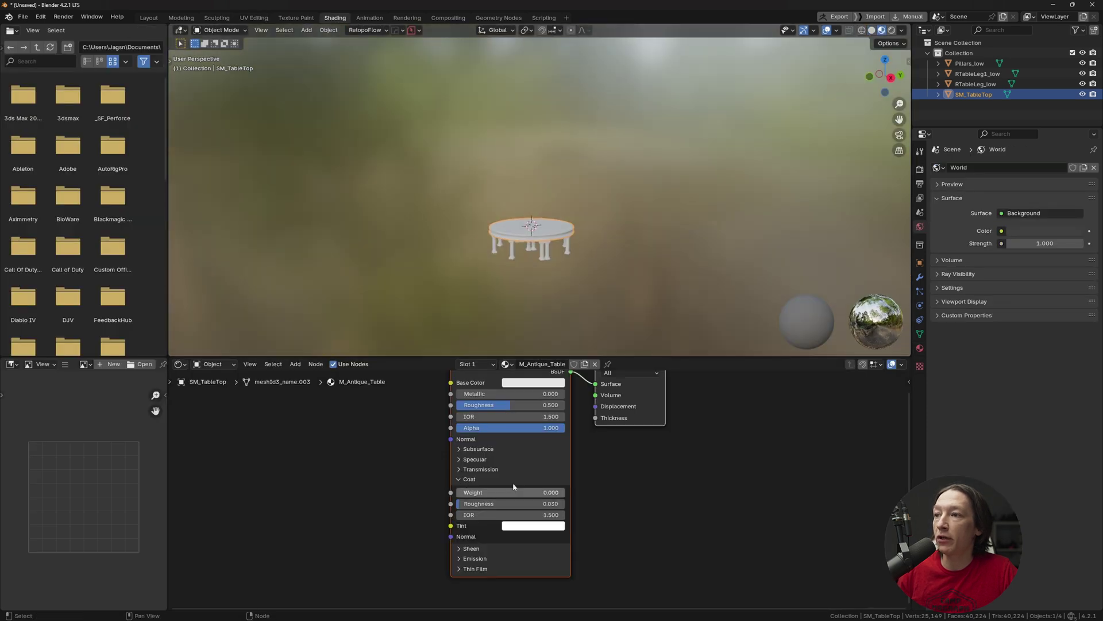
key(Home)
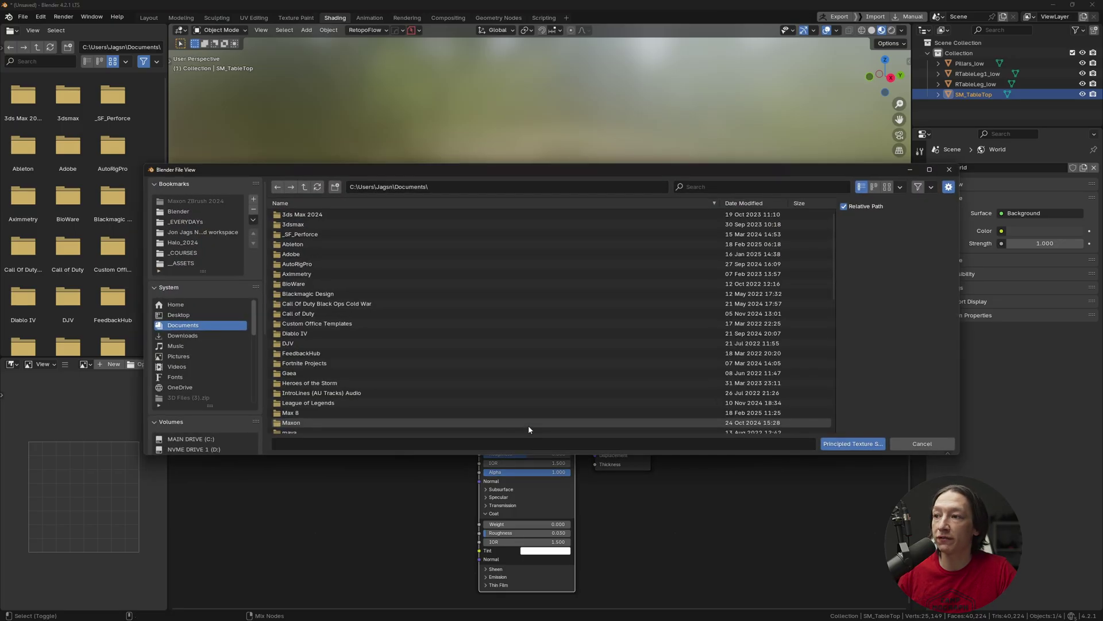
click(520, 186)
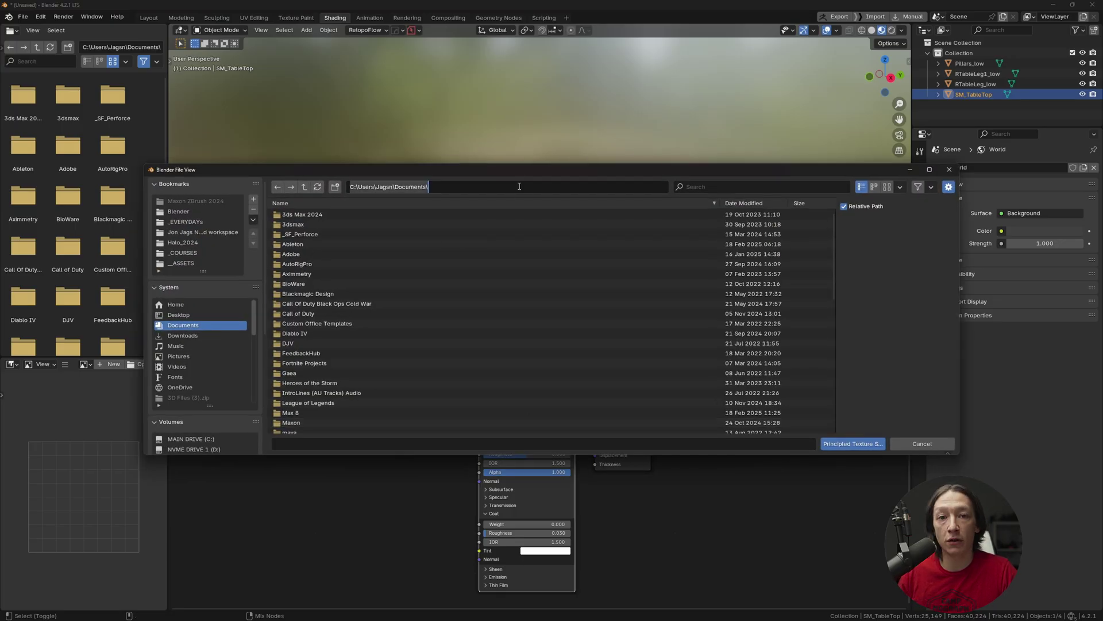
key(ctrl+a)
key(ctrl+v)
key(Return)
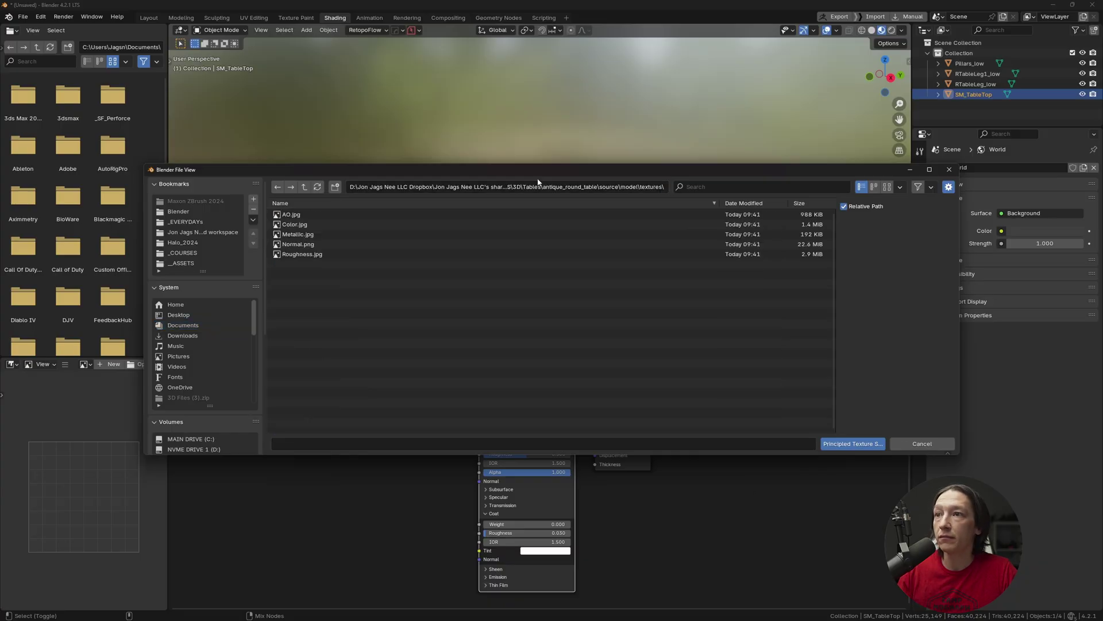
drag(366, 301, 286, 209)
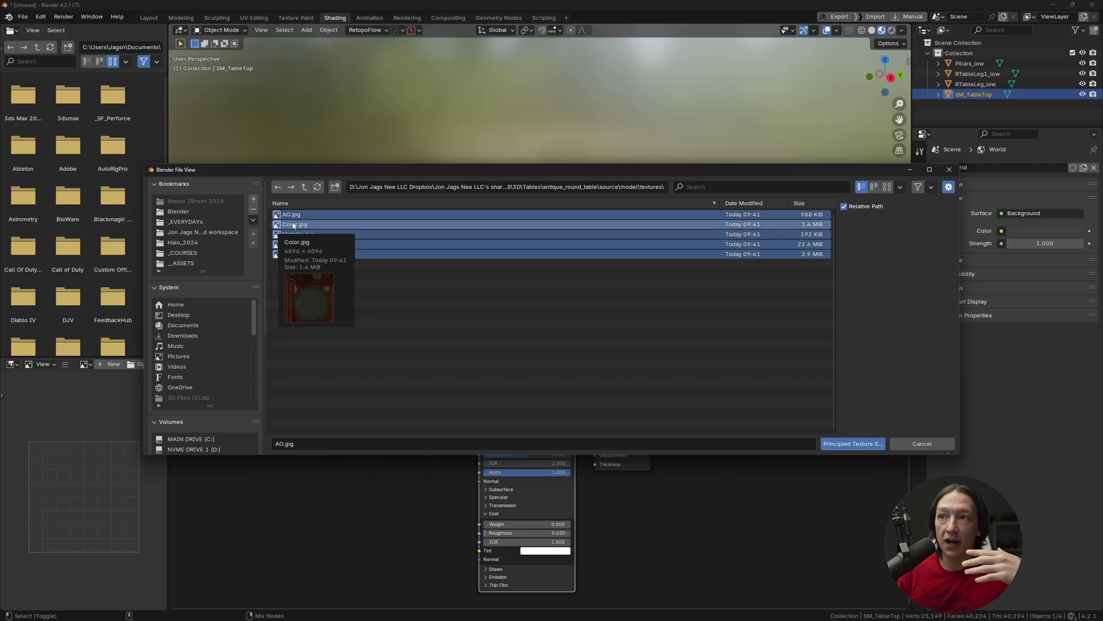
click(850, 446)
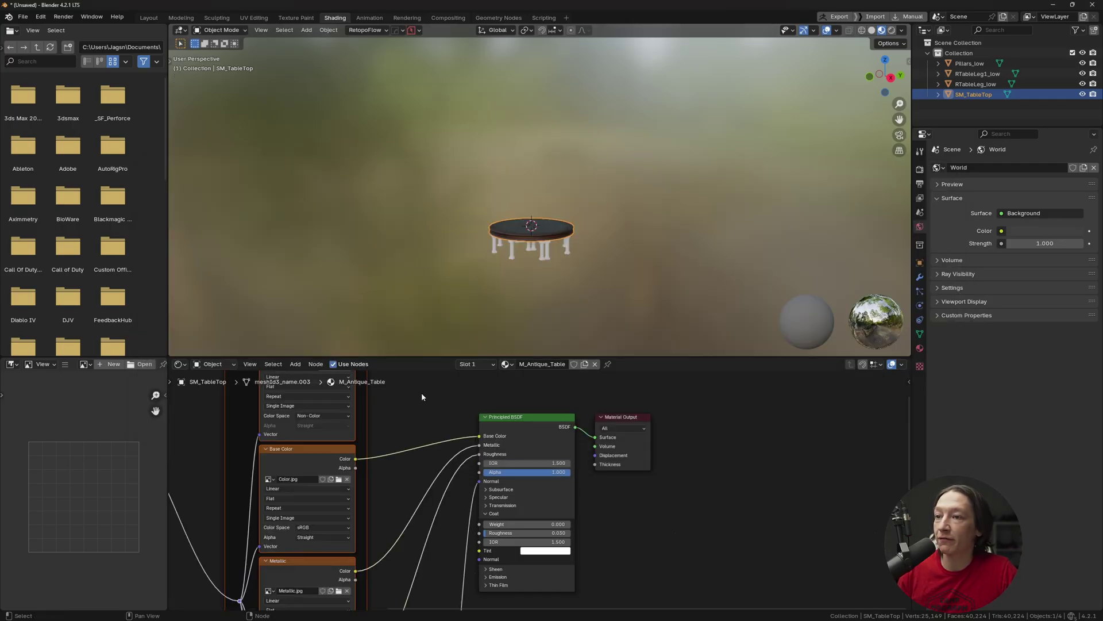
Search the Preferences add-ons for 'node' to check Node Wrangler is enabled
middle_drag(571, 247, 473, 315)
click(514, 429)
click(40, 17)
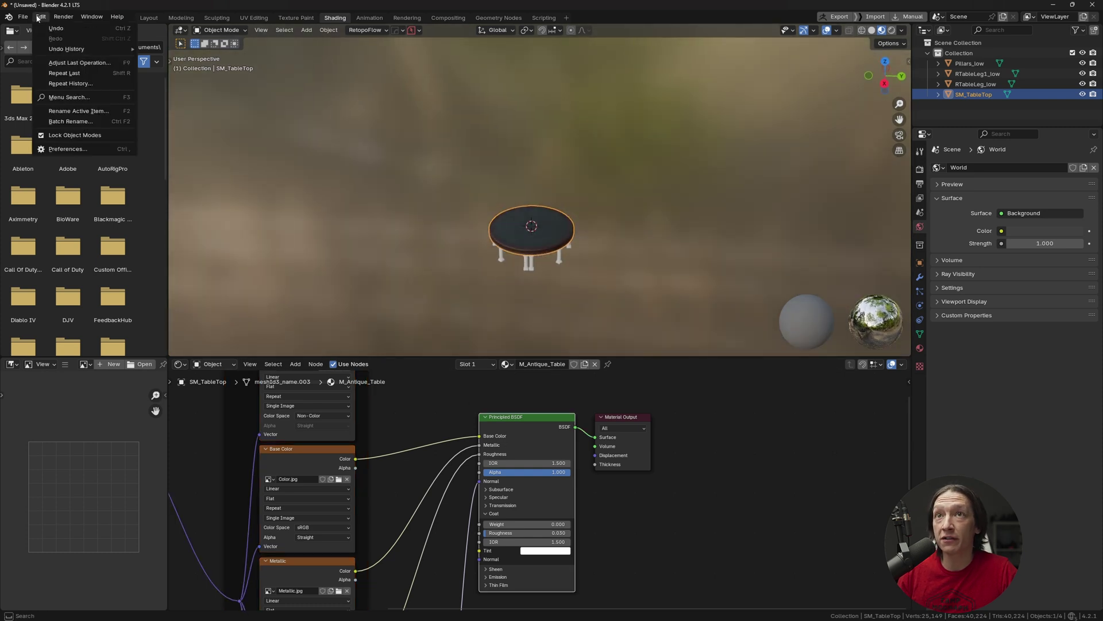
click(76, 154)
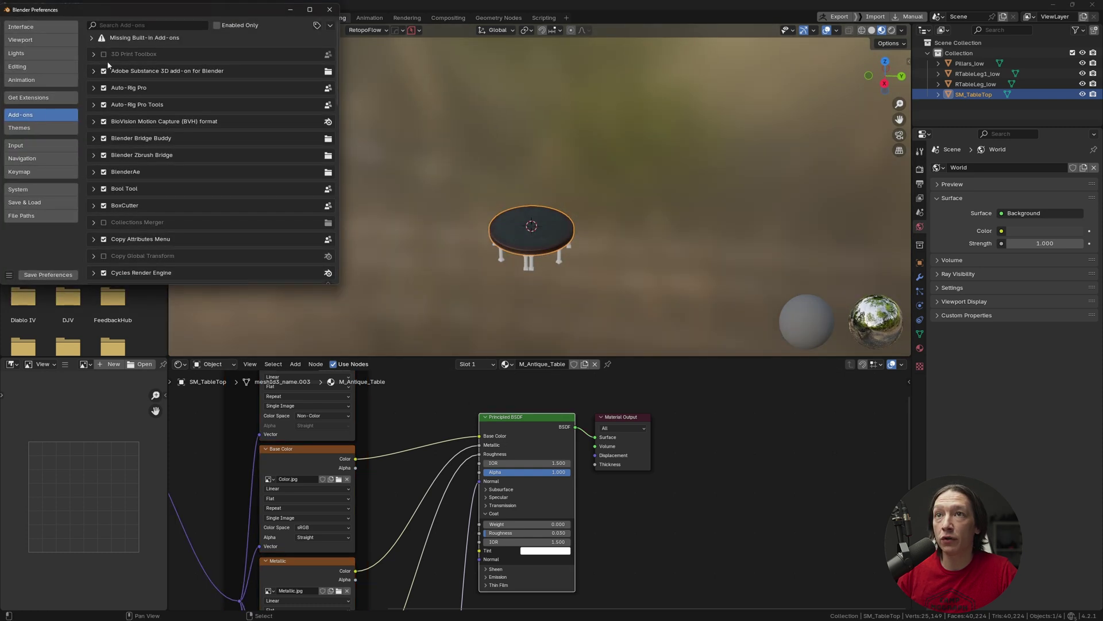
click(131, 26)
text(node)
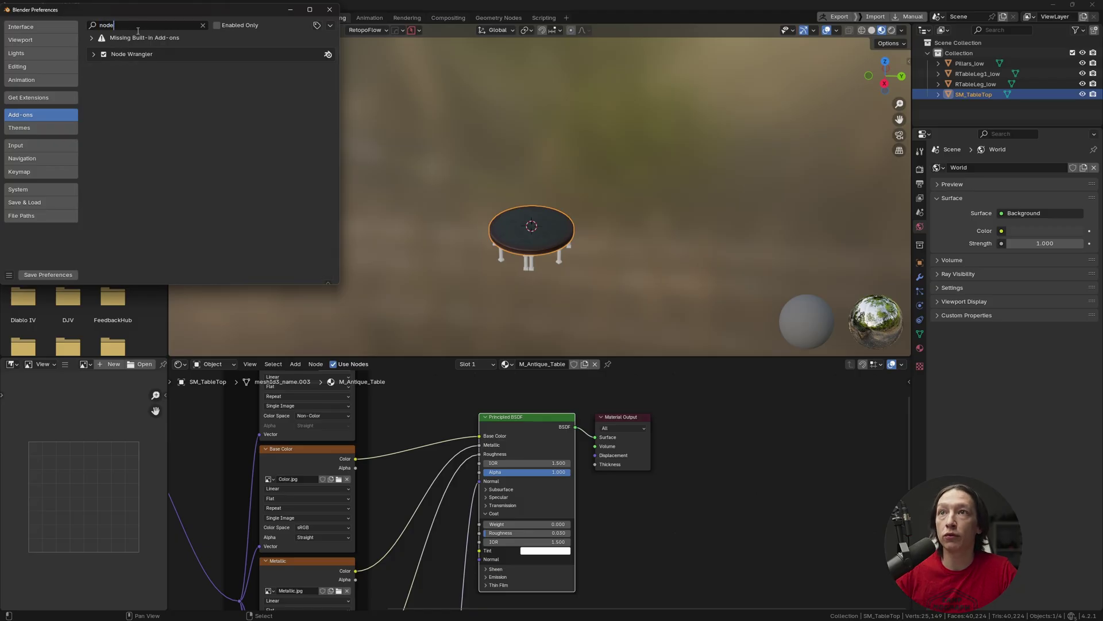
click(329, 9)
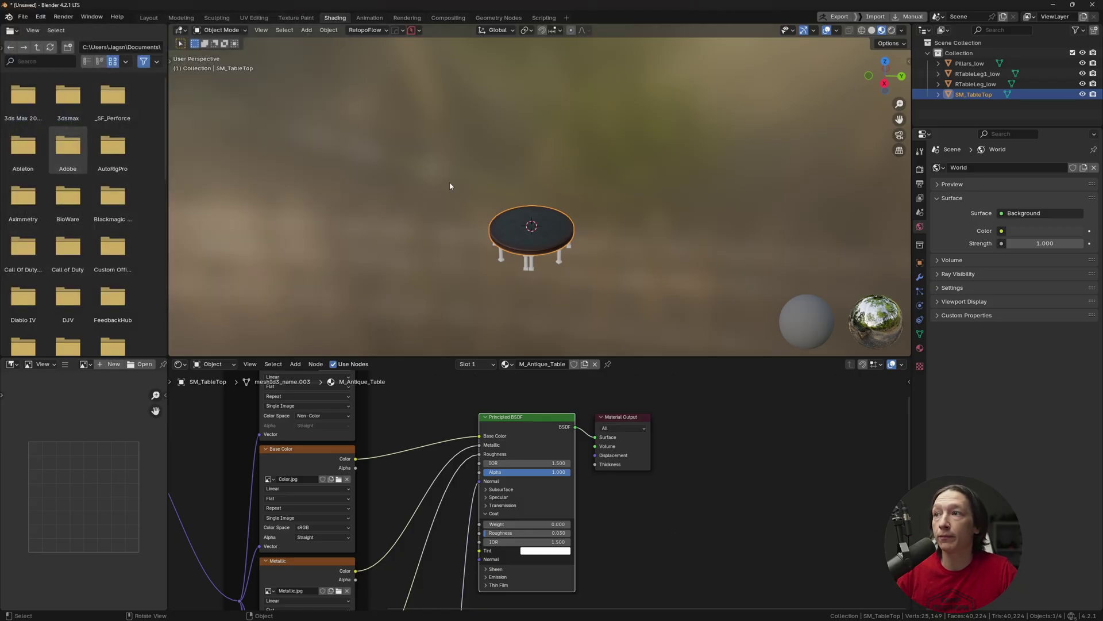
scroll(510, 175, up, 6)
Copy M_Antique_Table from SM_TableTop onto Pillars_low and both leg objects
middle_drag(475, 293, 506, 255)
click(970, 63)
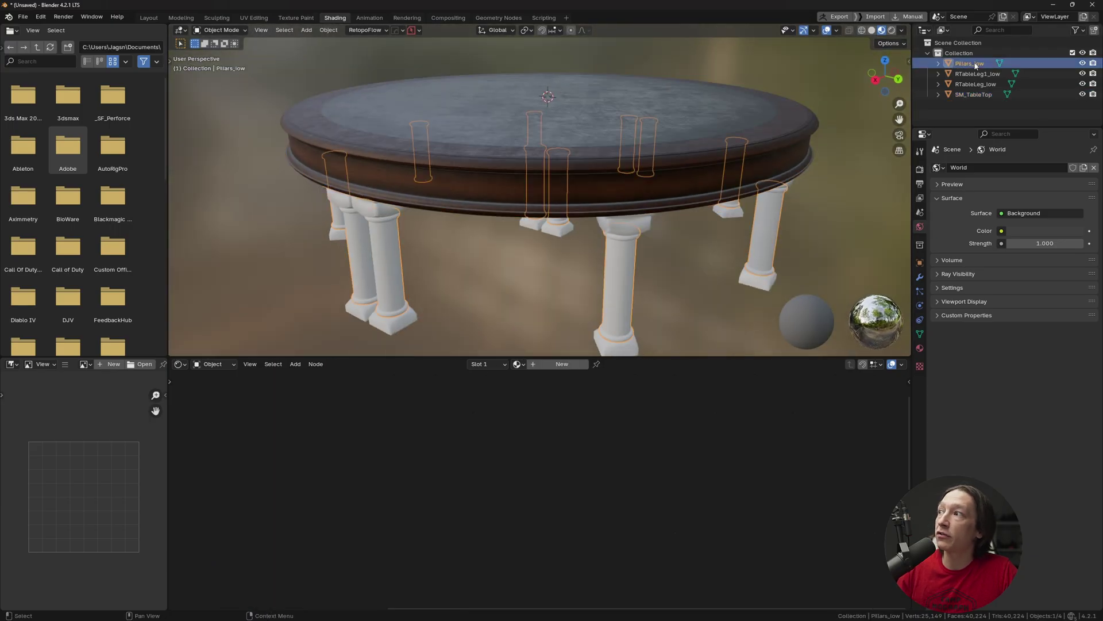
ctrl+click(977, 73)
ctrl+click(976, 84)
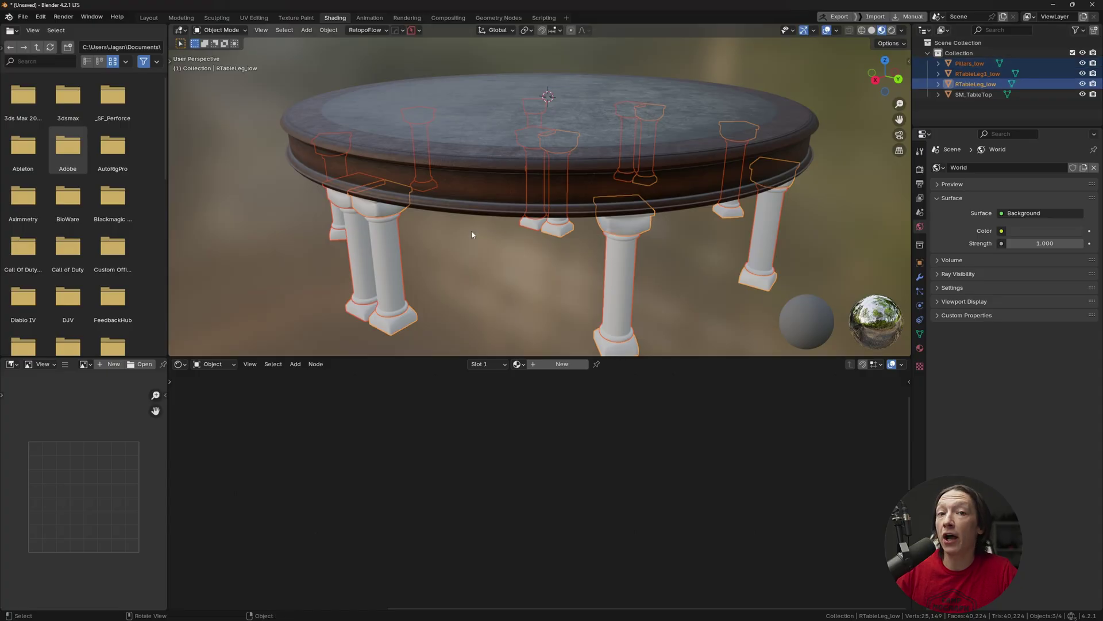
ctrl+click(973, 95)
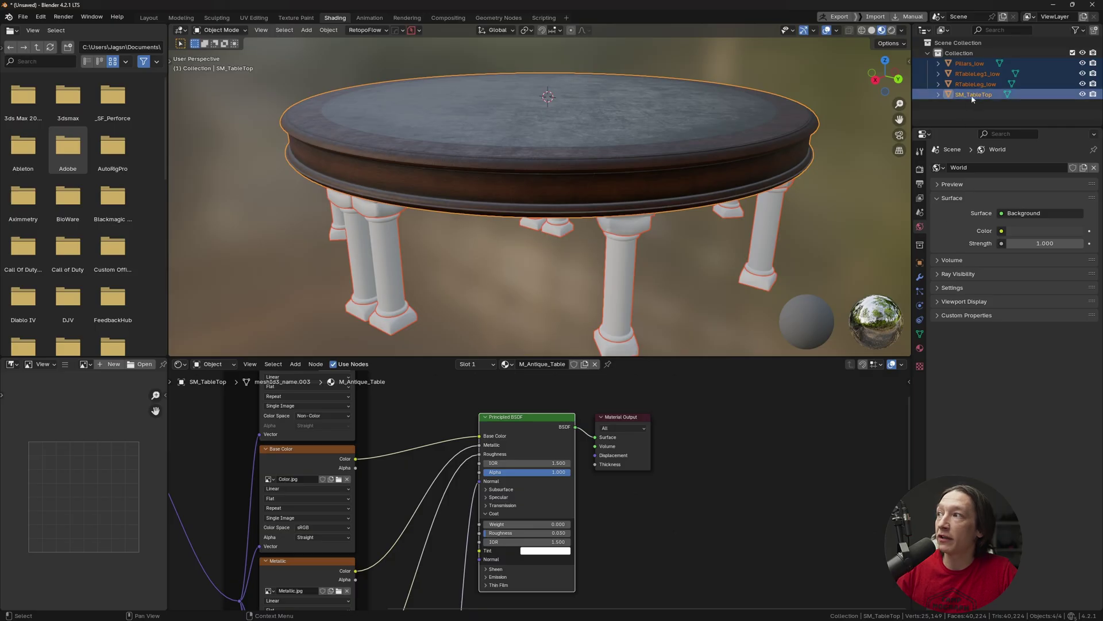
click(920, 350)
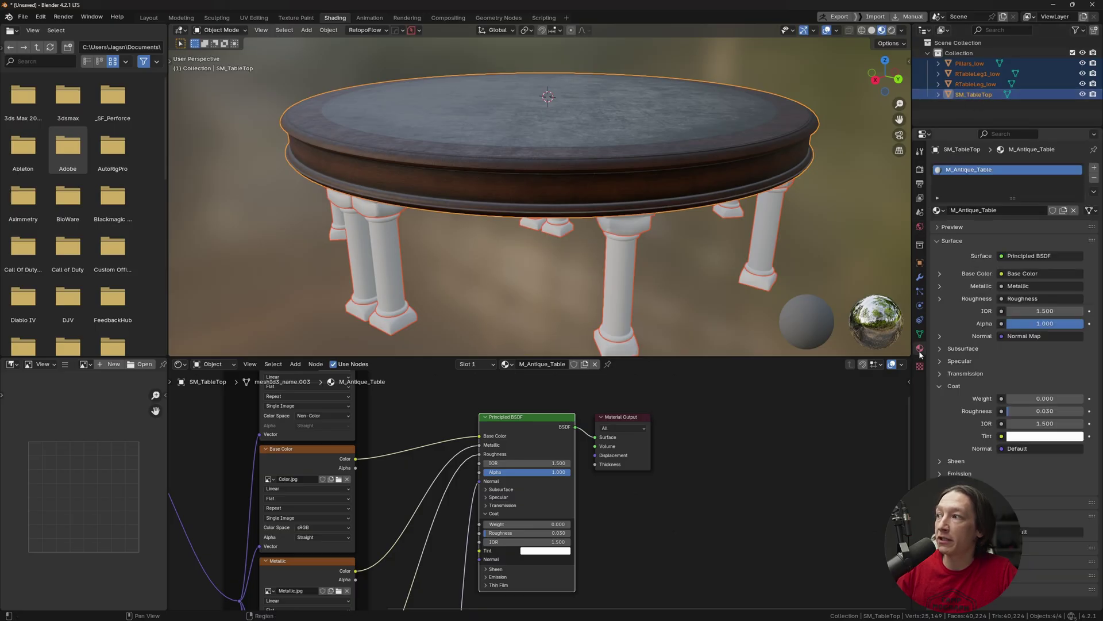
click(1094, 192)
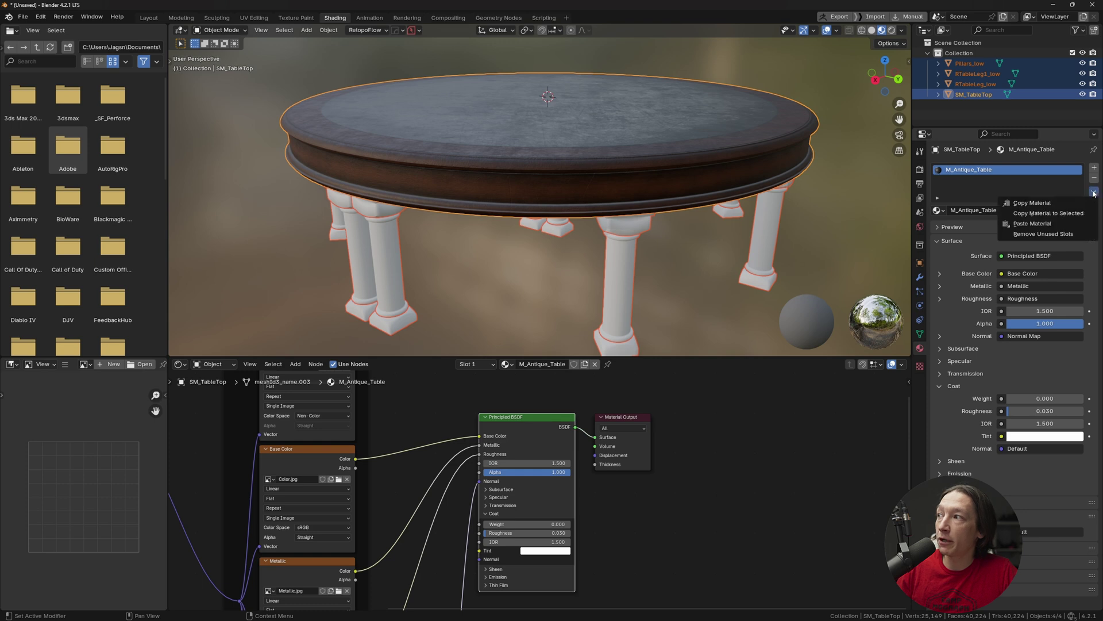
click(1043, 214)
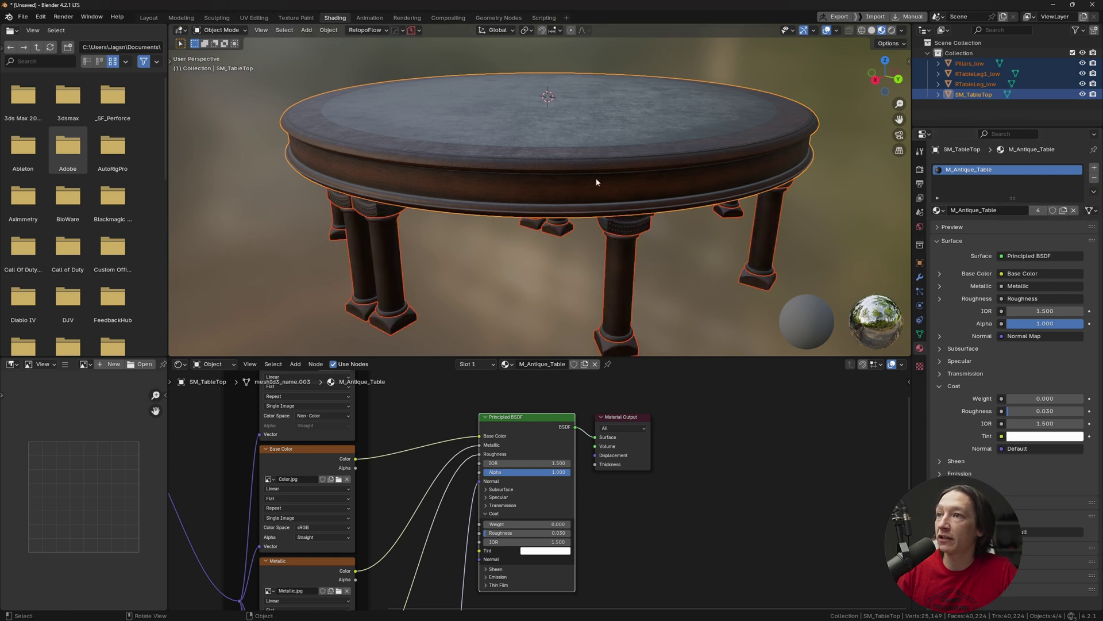
middle_drag(585, 175, 599, 192)
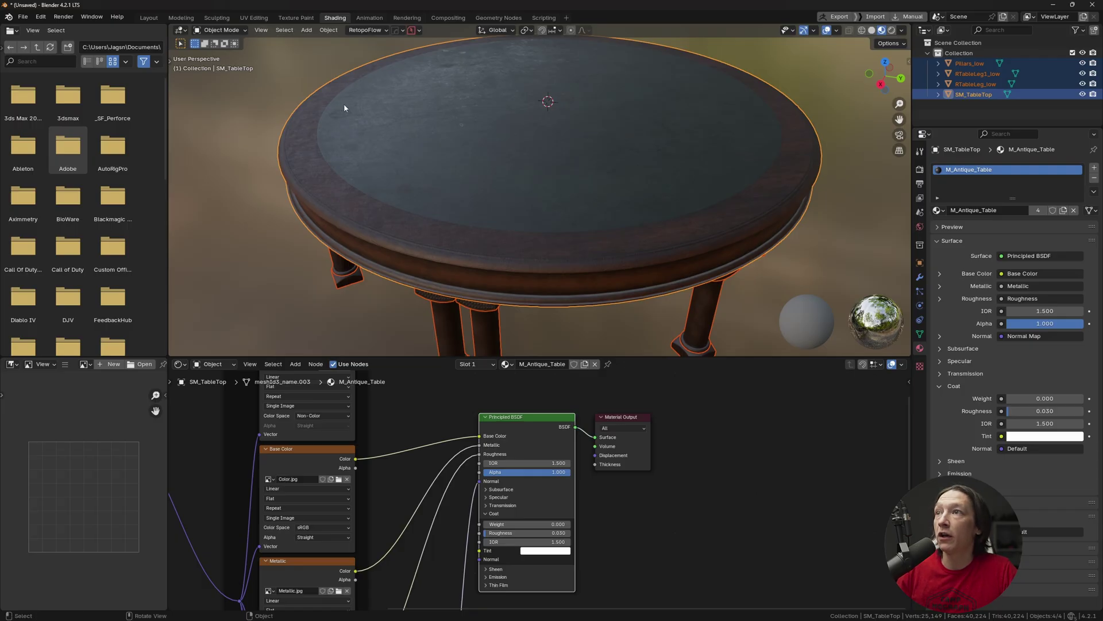
In the Layout workspace, switch the viewport to Material Preview shading
click(149, 18)
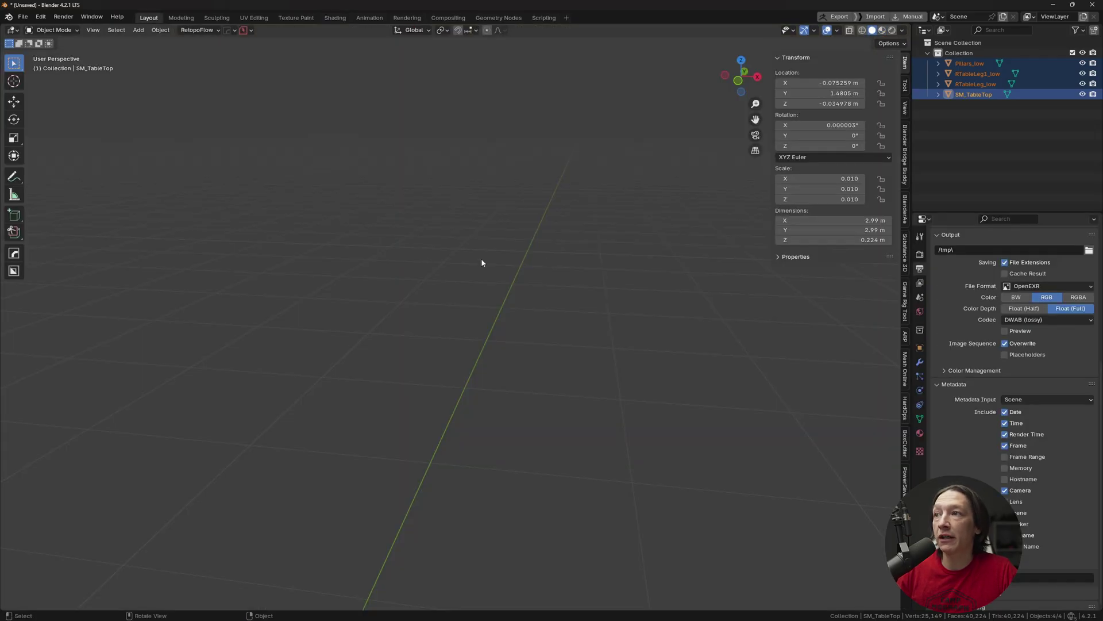
key(KP_Decimal)
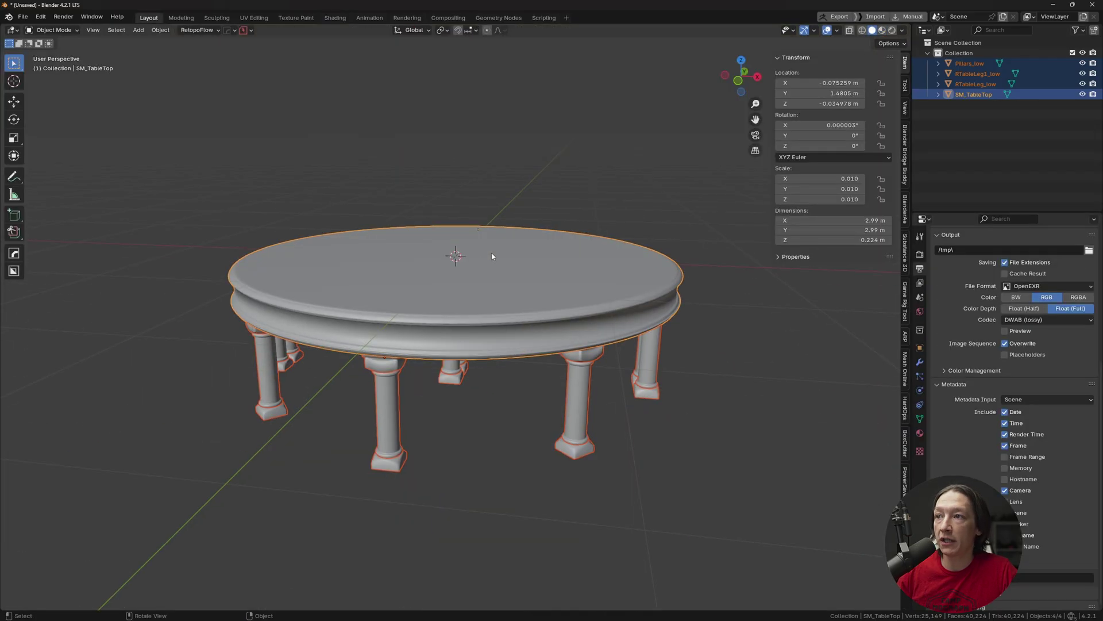
middle_drag(467, 272, 481, 285)
key(z)
key(KP_2)
click(511, 370)
middle_drag(511, 370, 493, 345)
click(474, 435)
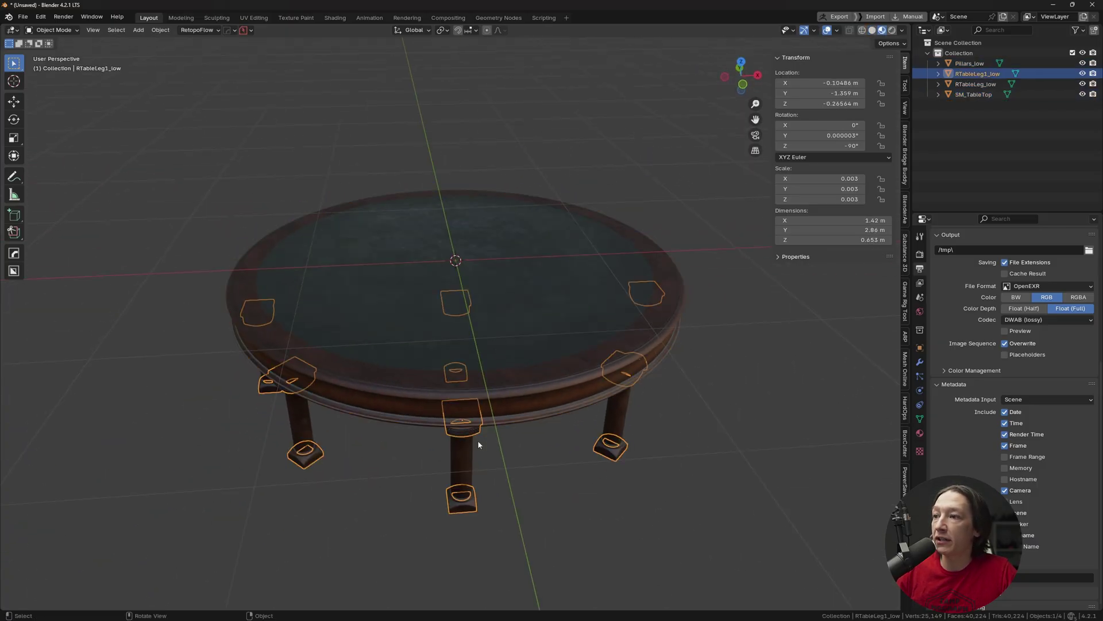
middle_drag(493, 432, 482, 358)
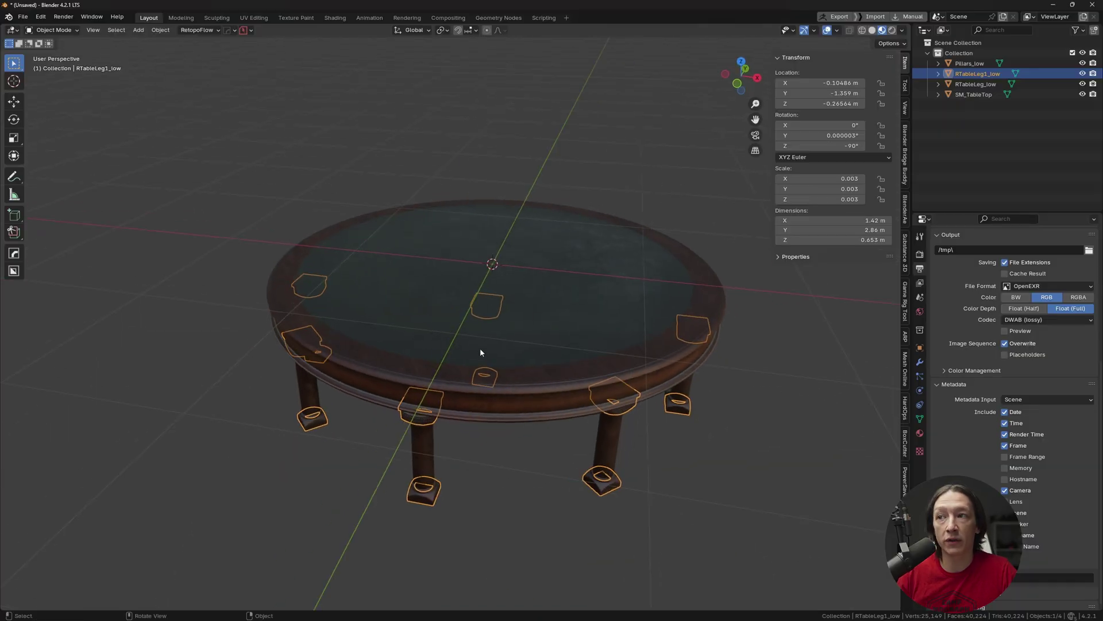
middle_drag(406, 419, 434, 411)
Apply the scale of Pillars_low so it reads 1.000 on every axis
click(970, 63)
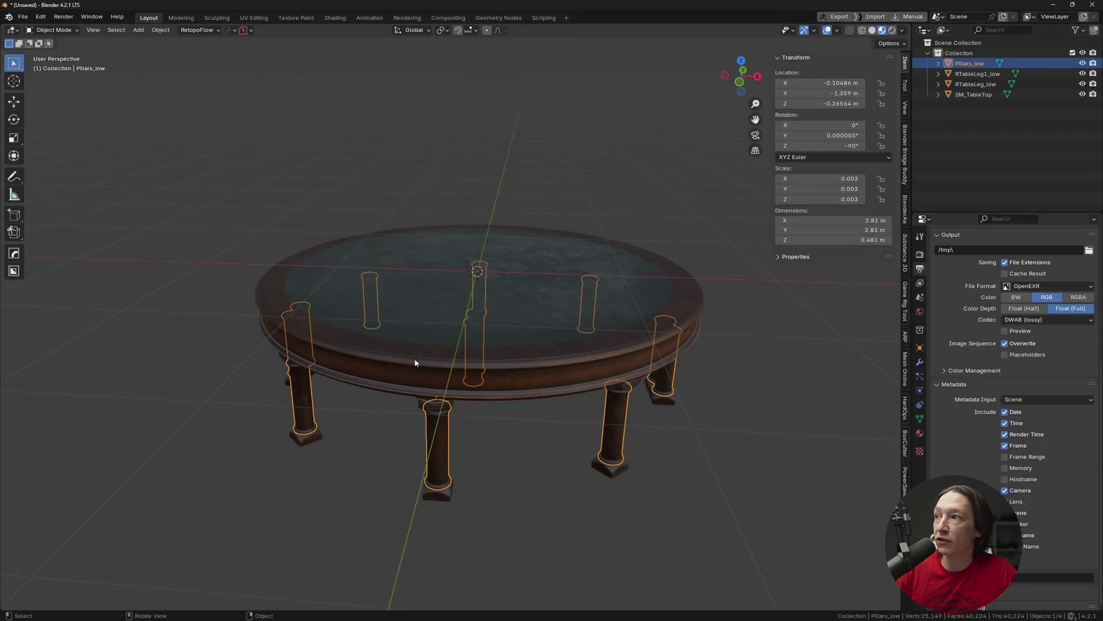
middle_drag(438, 419, 468, 244)
scroll(525, 273, up, 8)
middle_drag(530, 223, 379, 298)
right_click(379, 298)
click(384, 297)
key(ctrl+a)
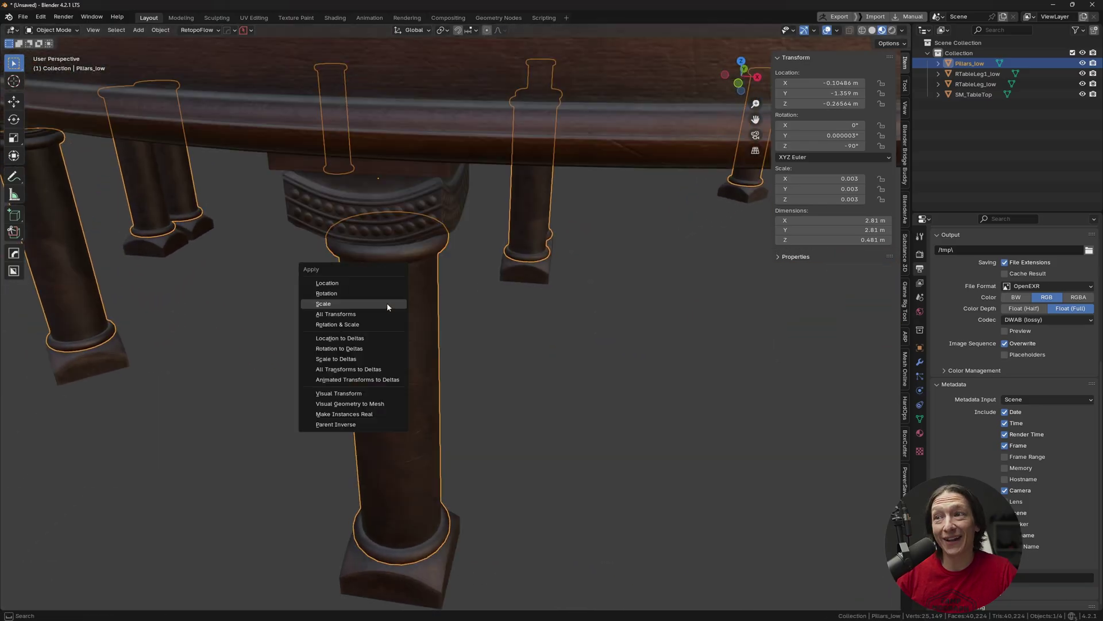
click(353, 304)
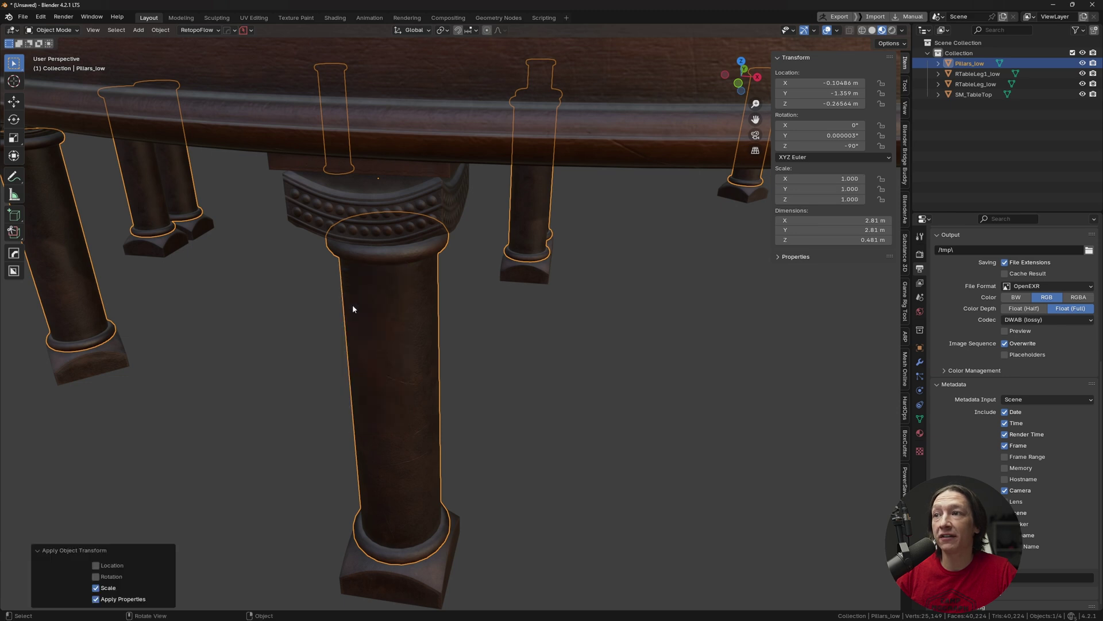
Toggle Pillars_low into Edit Mode and back to inspect its mesh
key(ctrl+Tab)
click(425, 324)
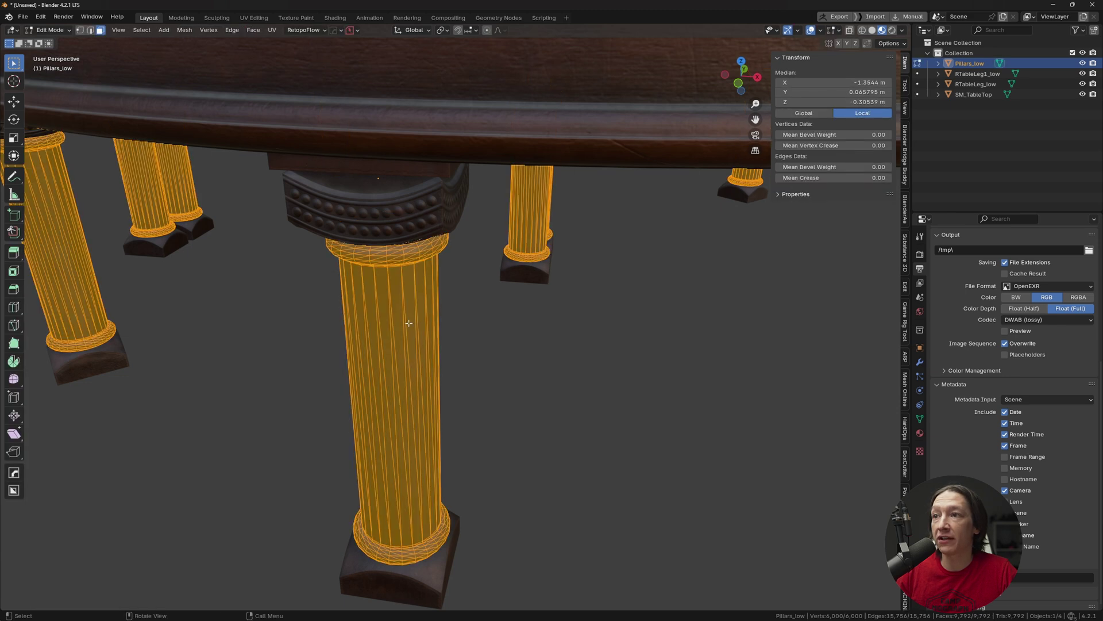
key(Tab)
middle_drag(425, 324, 428, 173)
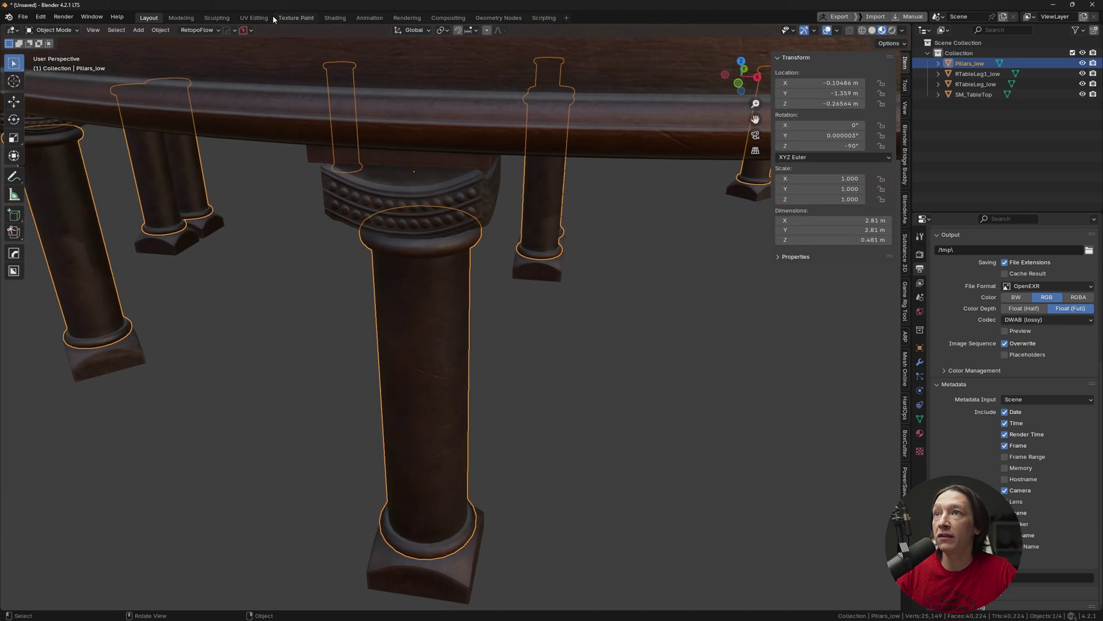
In the UV Editing workspace, select the table top and legs and show them in Material Preview
click(253, 18)
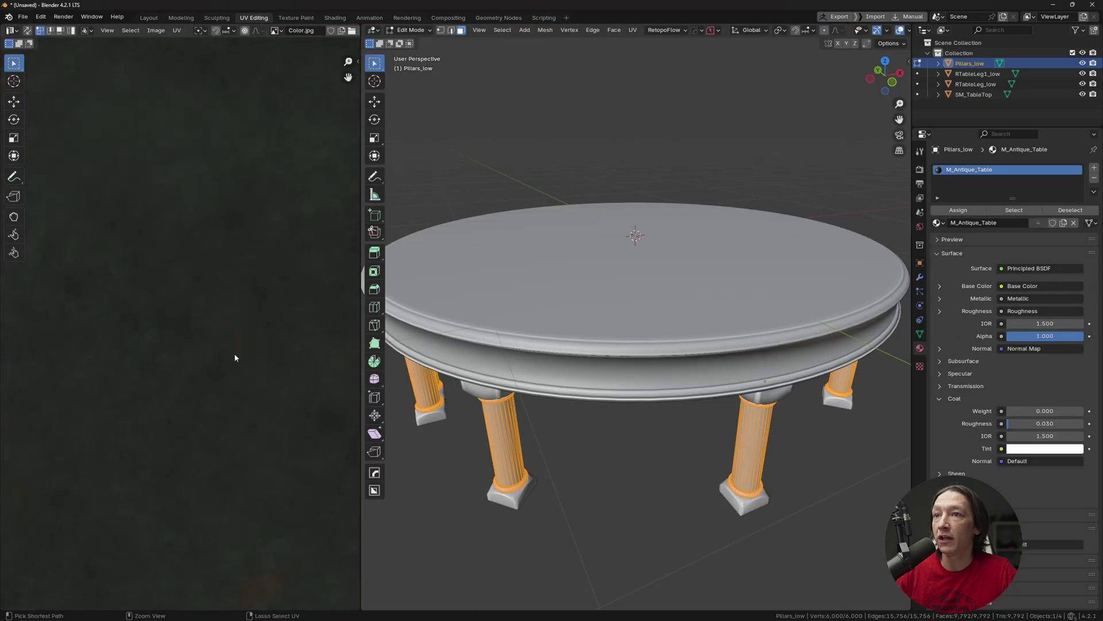
key(Home)
scroll(192, 321, up, 5)
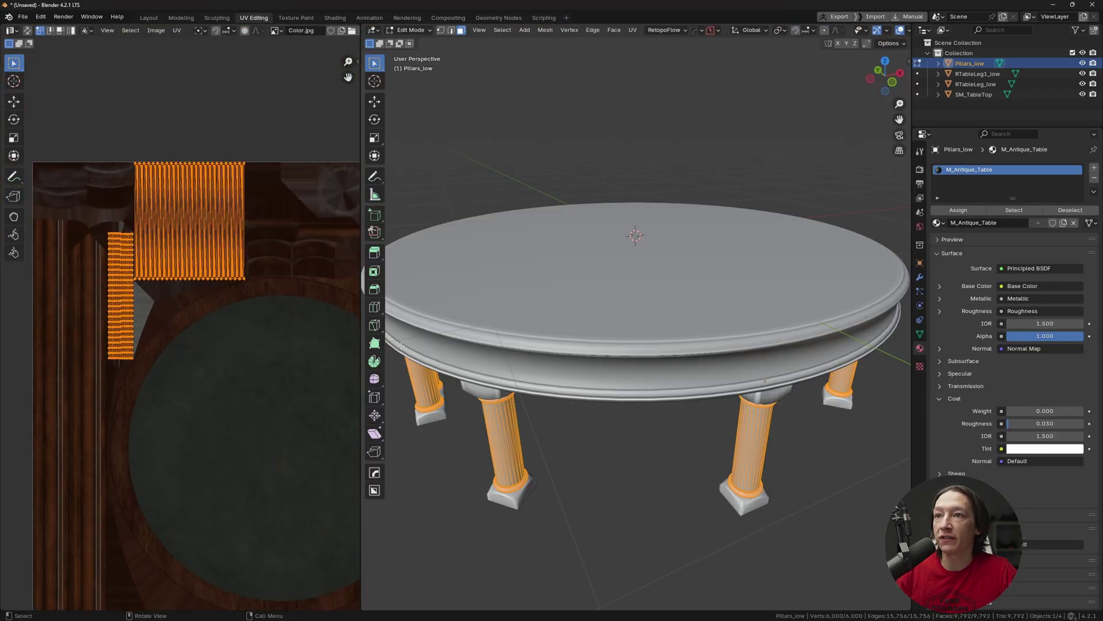
key(ctrl+Tab)
click(437, 391)
click(489, 393)
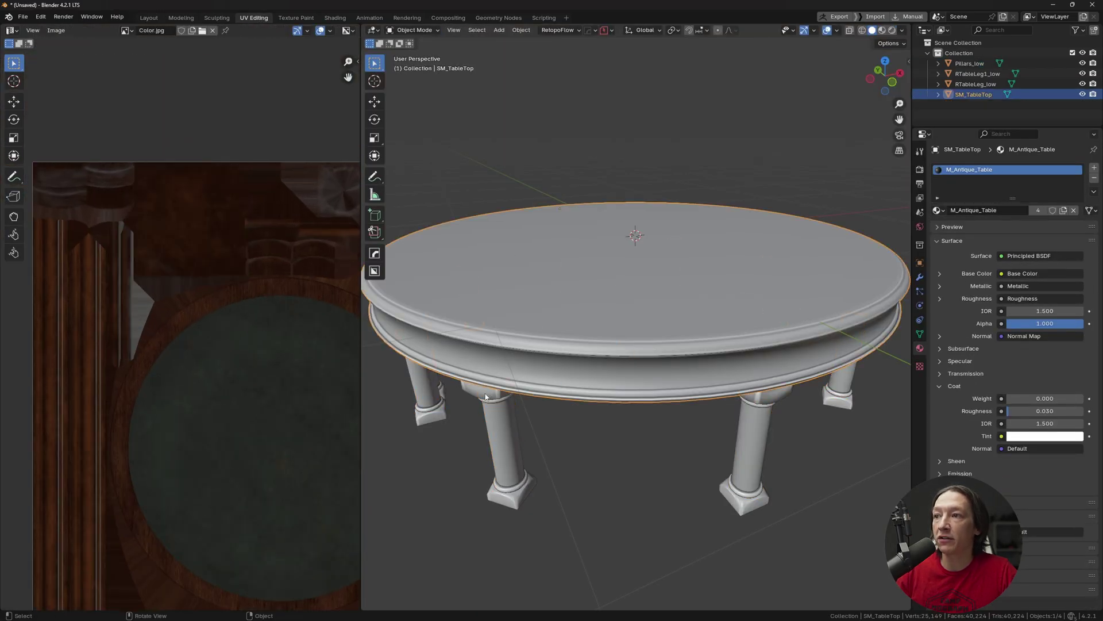
click(486, 395)
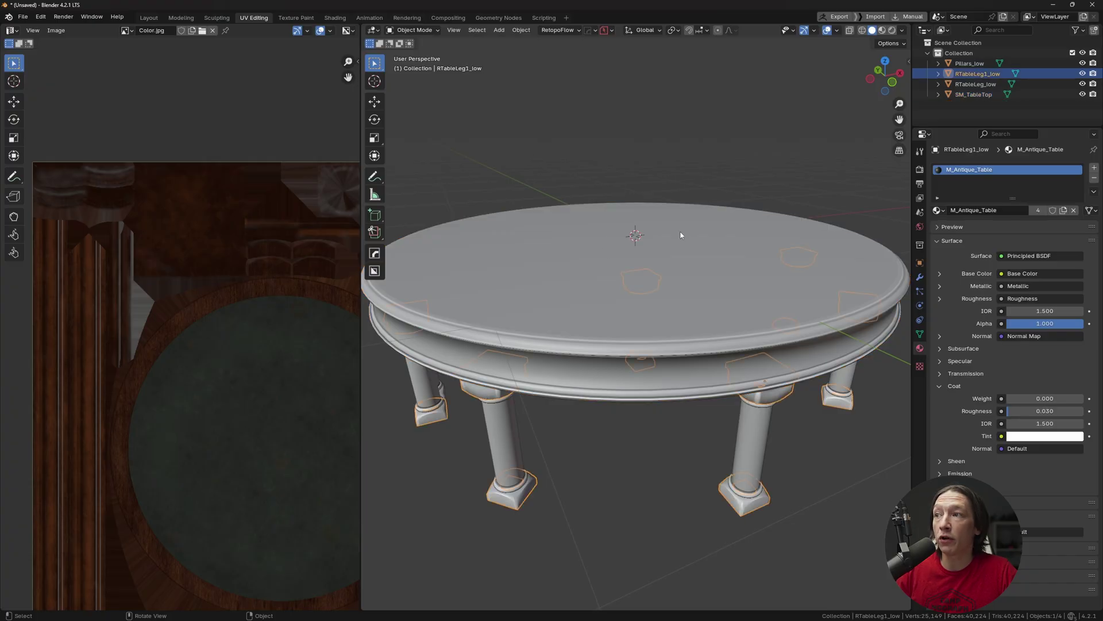
key(z)
click(643, 251)
scroll(515, 344, down, 3)
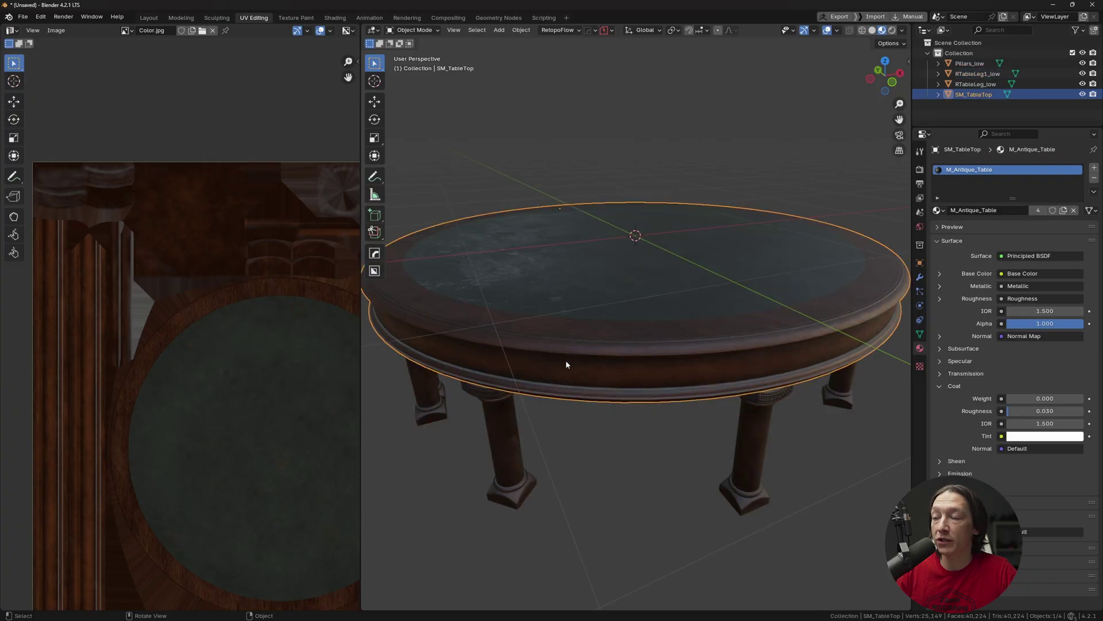
middle_drag(566, 365, 680, 303)
scroll(573, 343, up, 4)
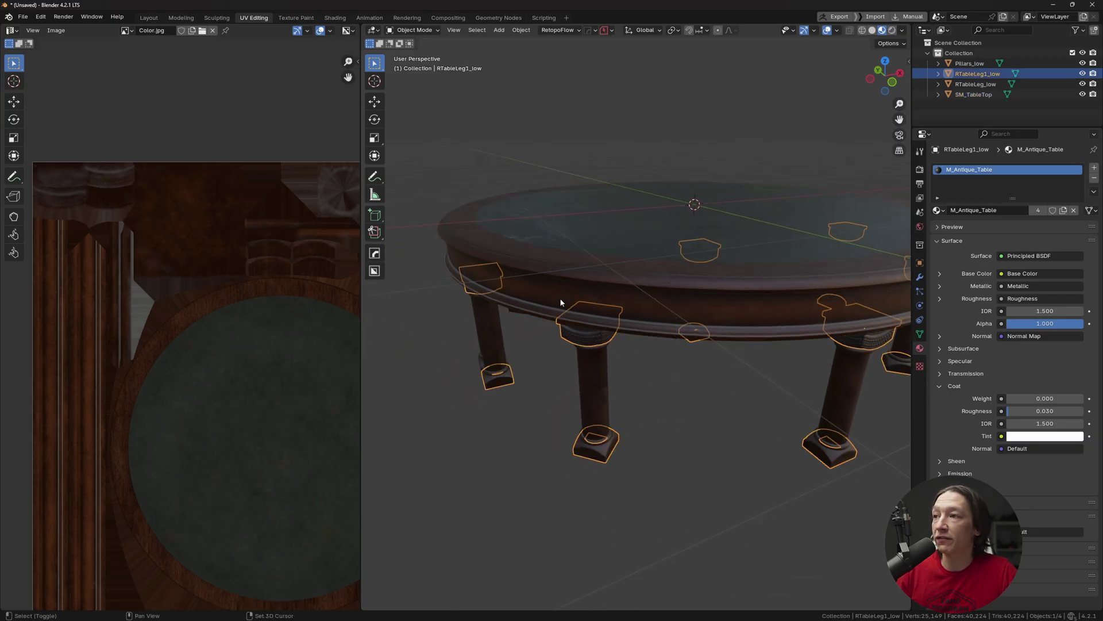
Apply scale to the selected legs and inspect their UVs in Edit Mode
key(ctrl+a)
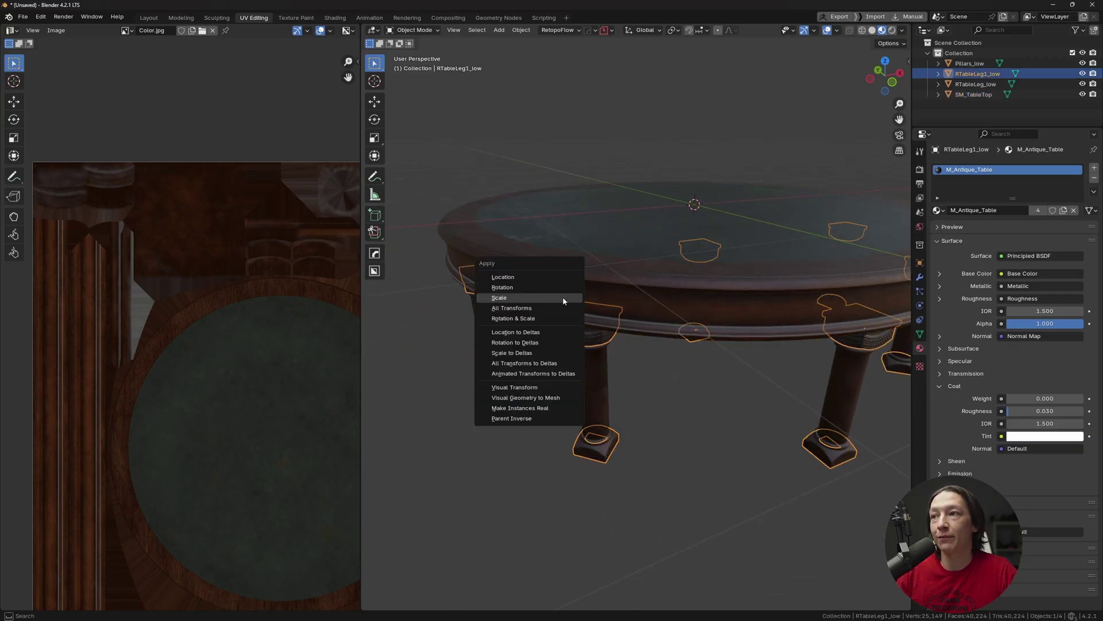
click(563, 298)
scroll(301, 340, up, 2)
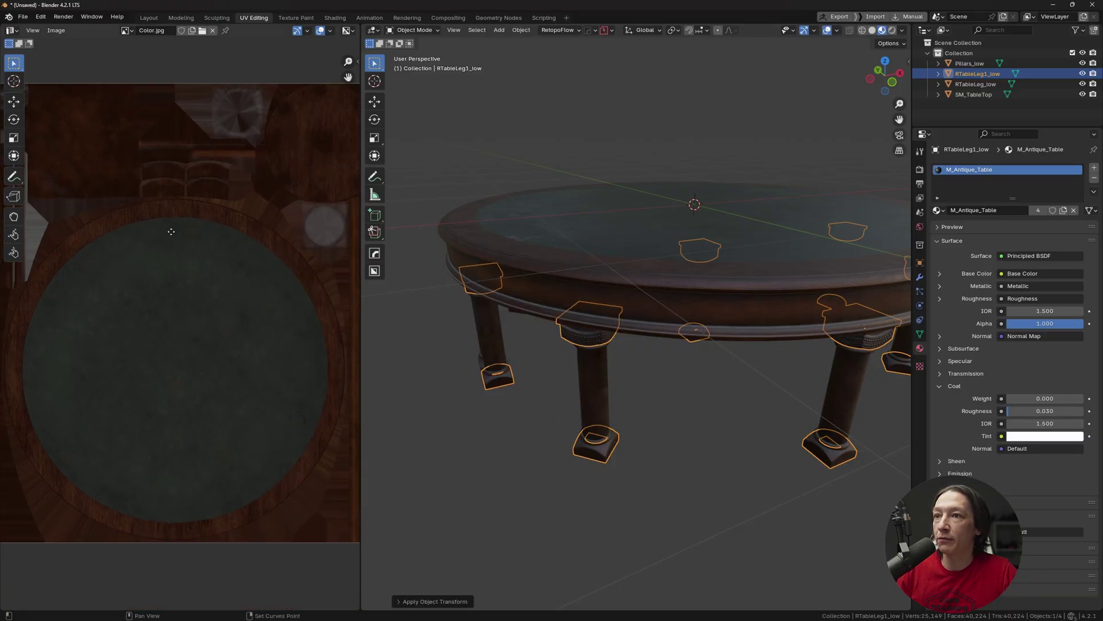
scroll(566, 226, up, 6)
scroll(565, 226, down, 6)
middle_drag(561, 312, 430, 310)
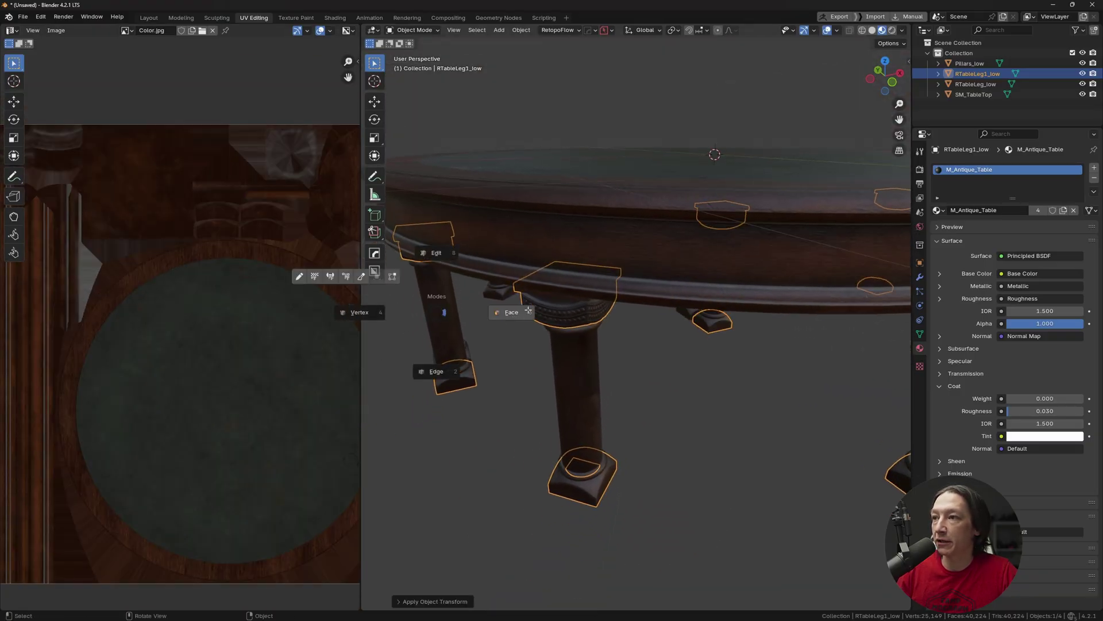
key(Tab)
ctrl+scroll(241, 299, right, 3)
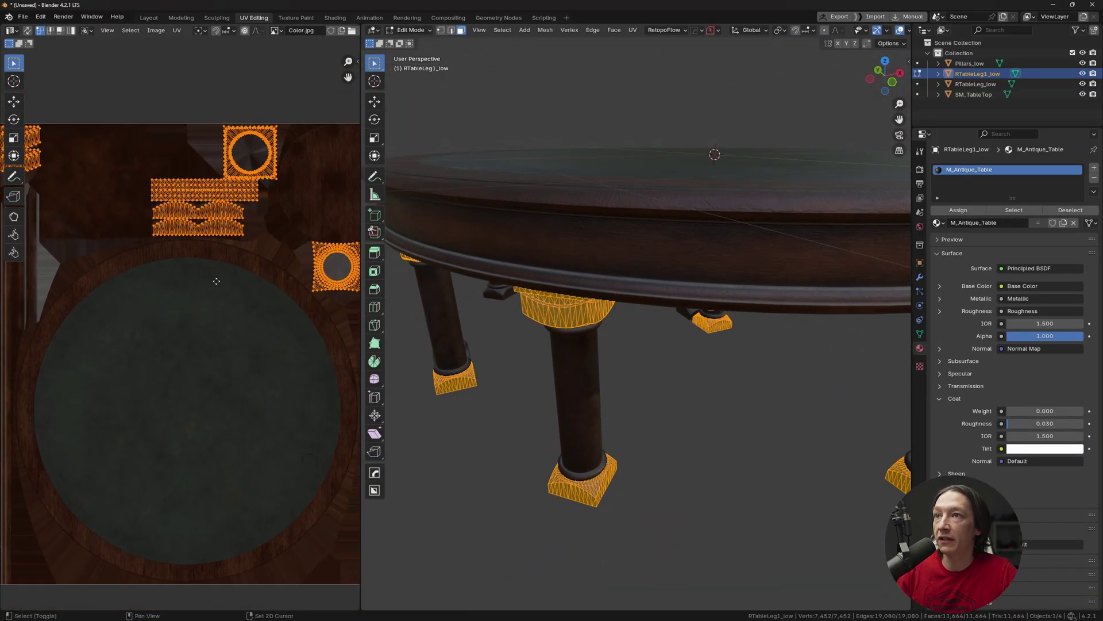
key(Tab)
Apply scale to the RTableLeg1_low object
click(569, 350)
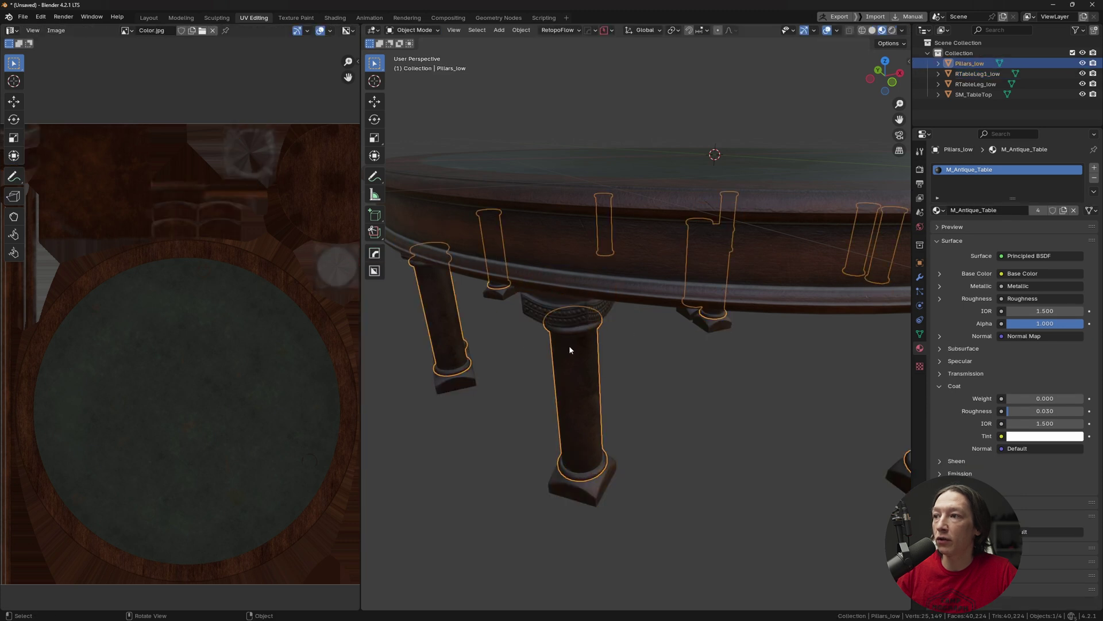
click(590, 482)
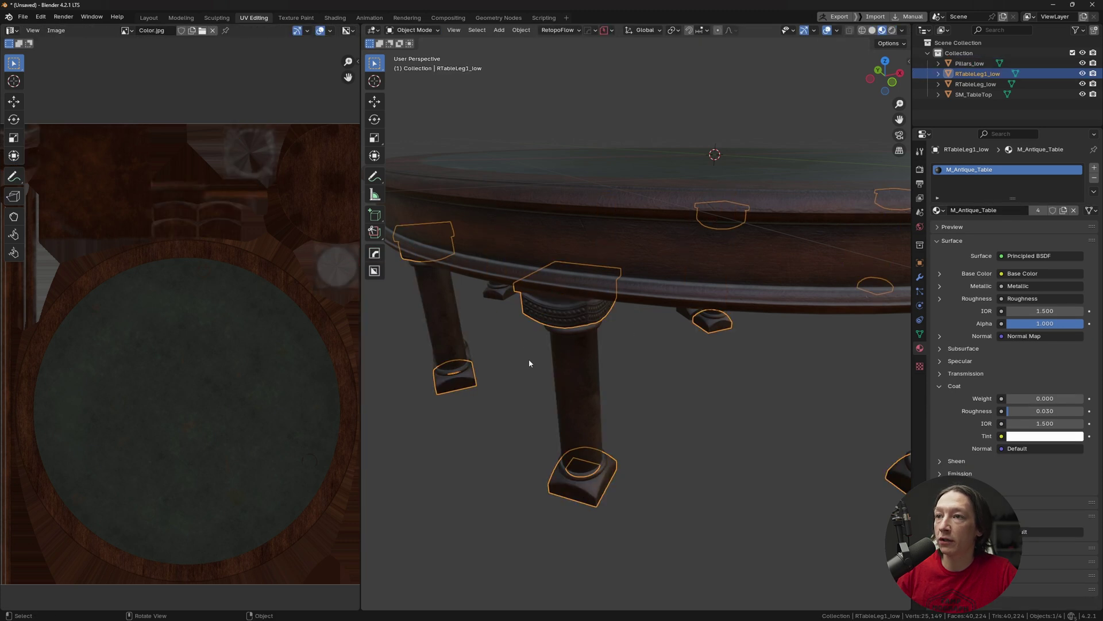
scroll(241, 300, down, 3)
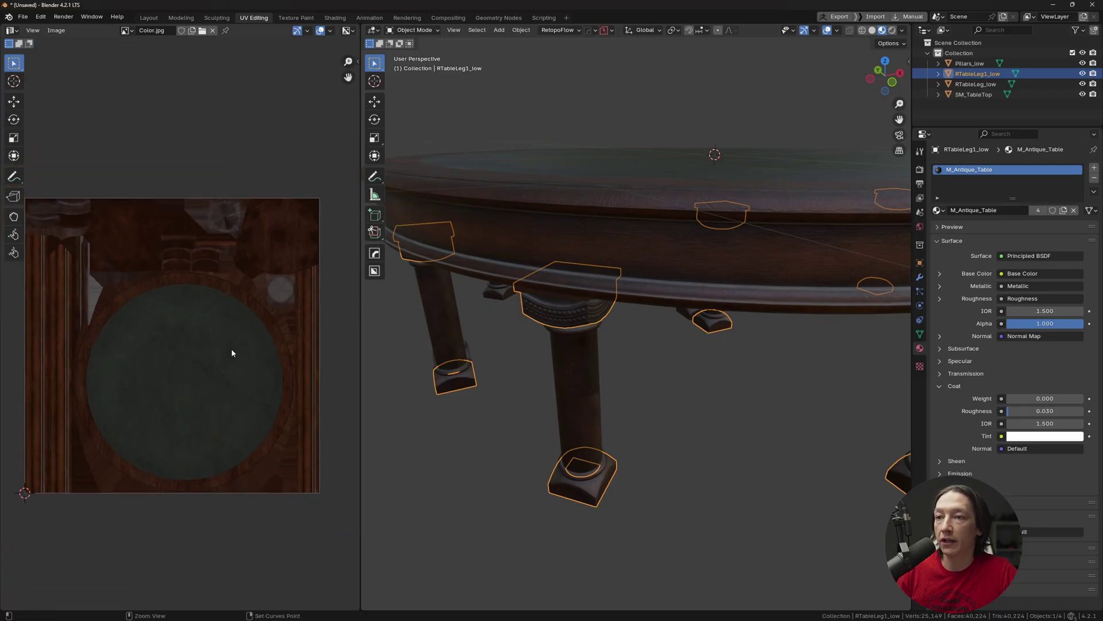
right_click(582, 322)
key(Escape)
key(ctrl+a)
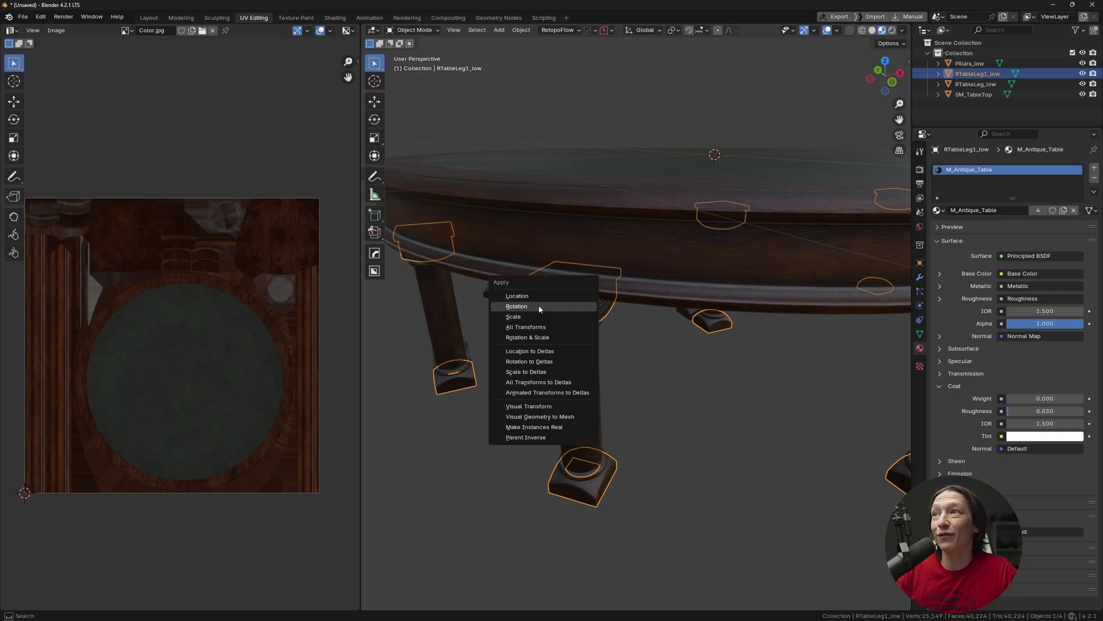
click(515, 317)
Inspect the RTableLeg1_low and Pillars_low meshes in face-select Edit Mode
key(ctrl+Tab)
click(556, 329)
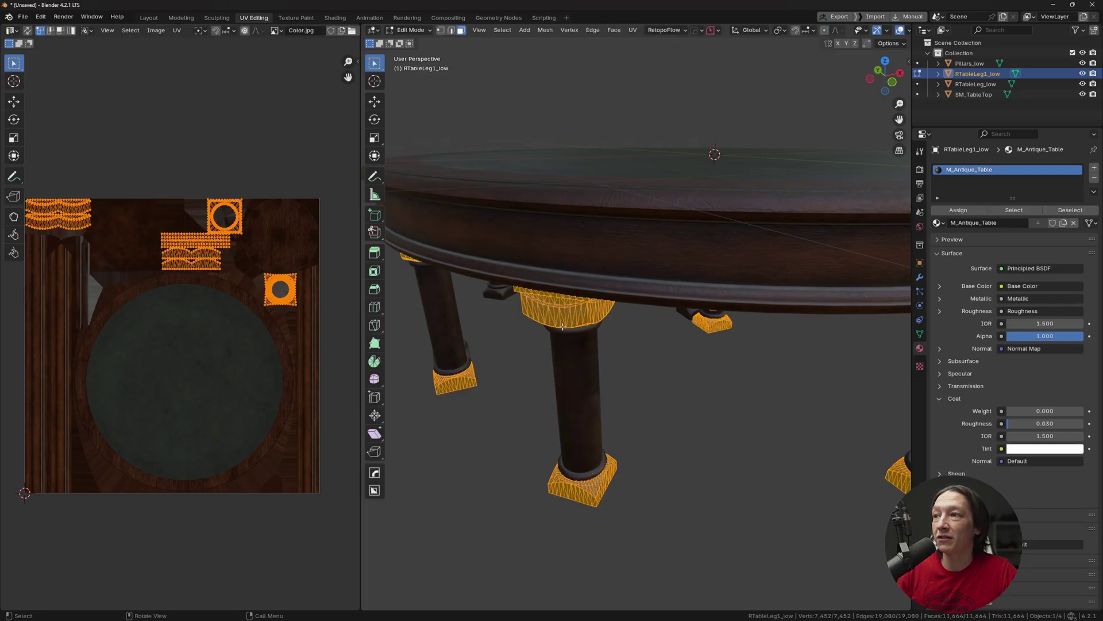
key(Tab)
click(565, 357)
key(ctrl+Tab)
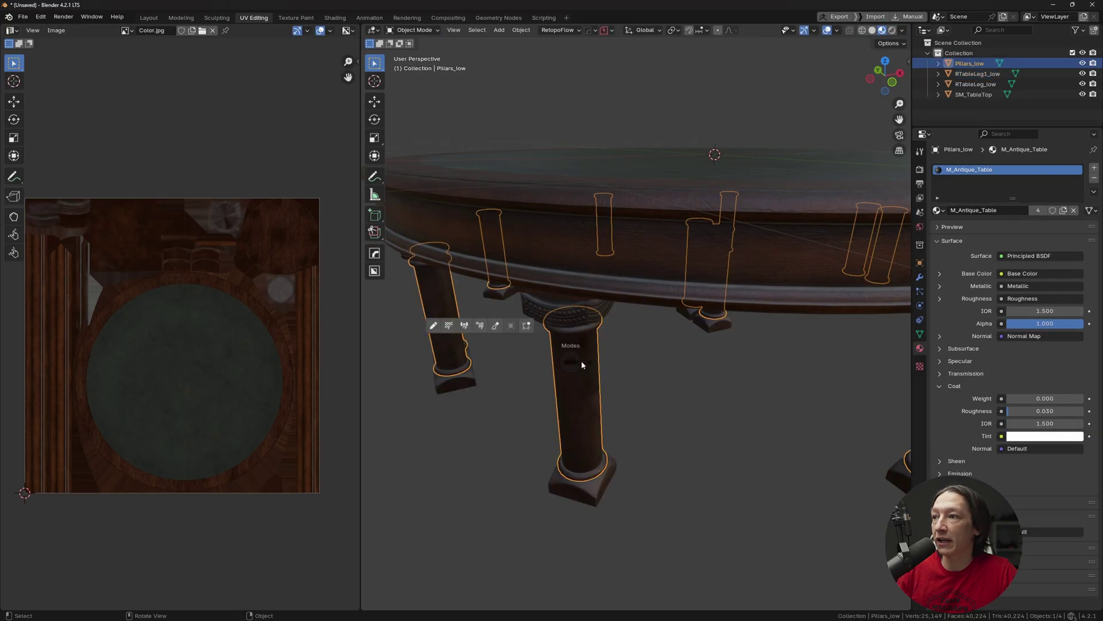
click(576, 372)
key(Tab)
Apply SM_TableTop's scale so its transform reads 1.000 at 2.99 × 2.99 × 0.224 m
click(592, 278)
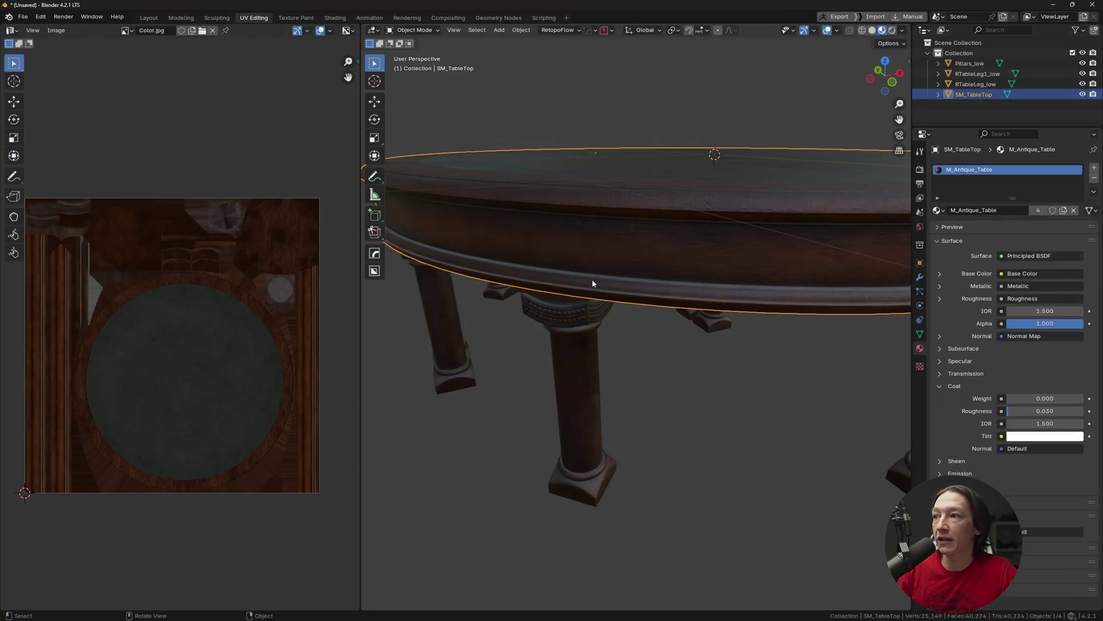
key(ctrl+Tab)
click(661, 285)
key(ctrl+Tab)
click(649, 218)
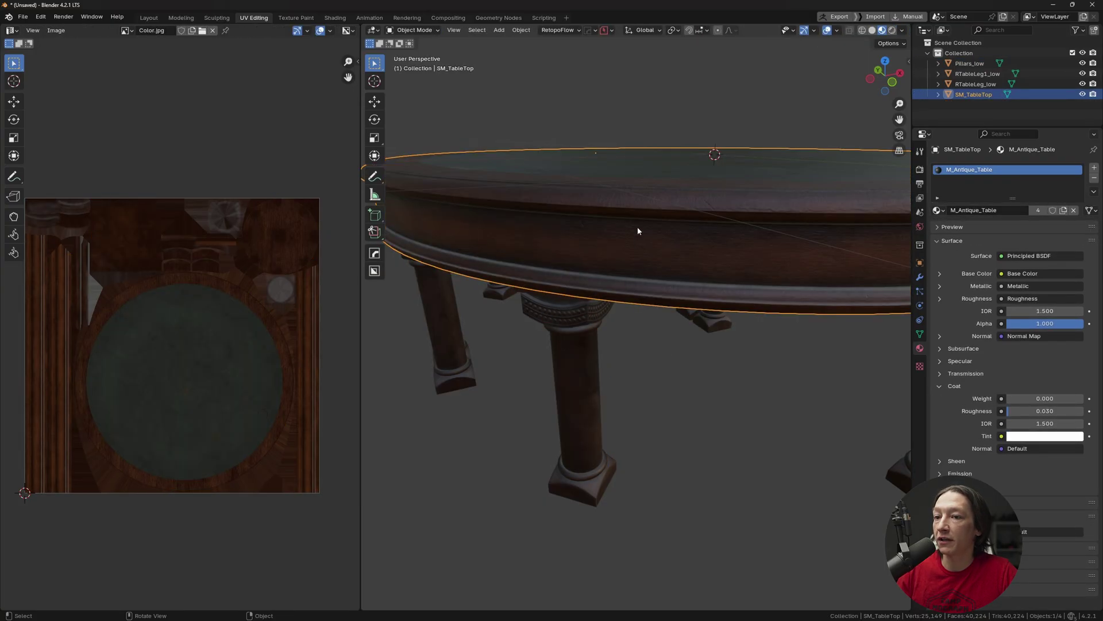
key(ctrl+a)
click(629, 231)
key(n)
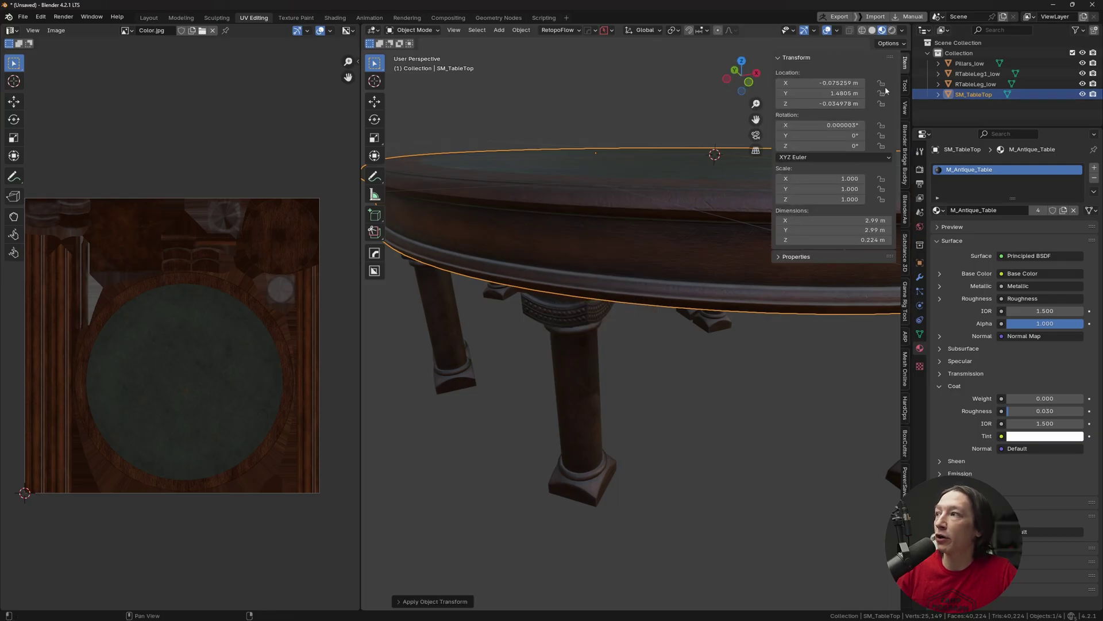
Compare the transforms of RTableLeg1_low and SM_TableTop in the N panel
click(977, 73)
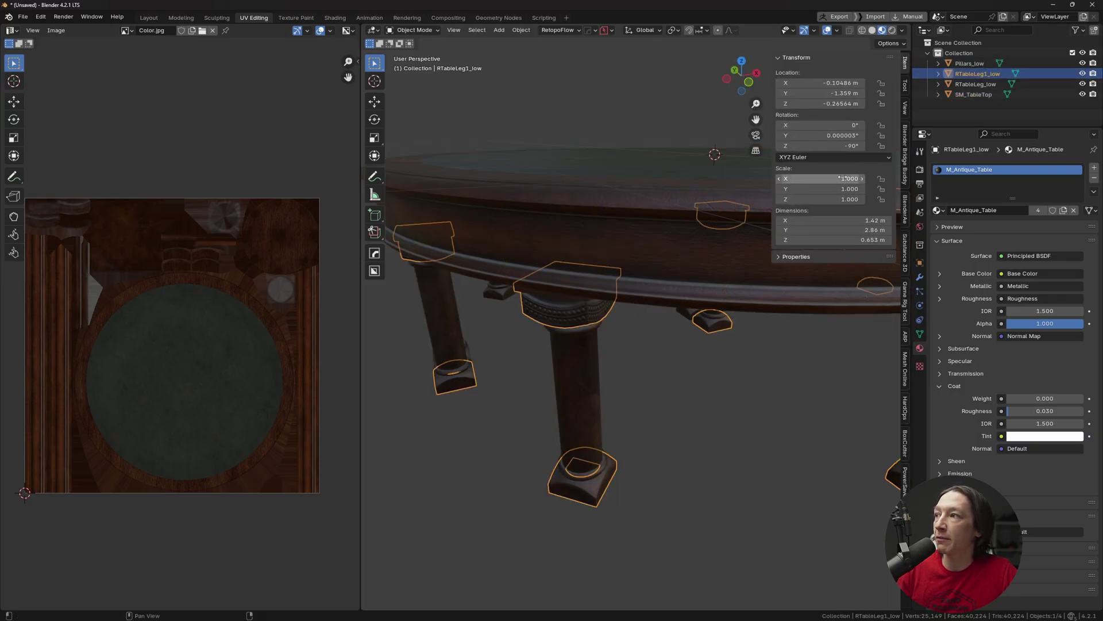
click(969, 96)
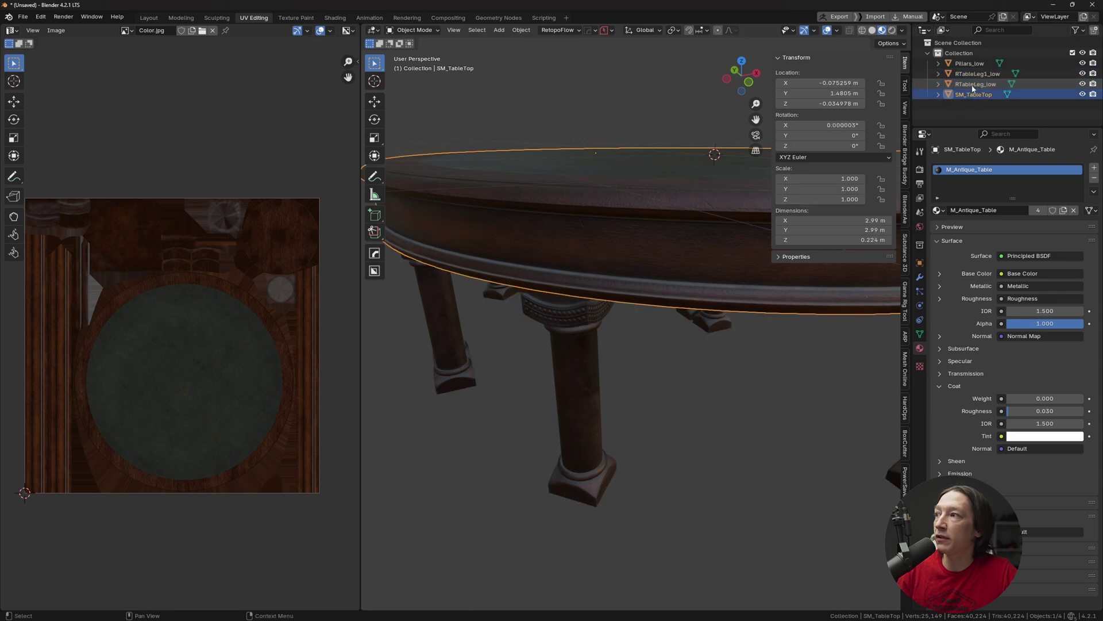
key(ctrl+z)
key(ctrl+shift+z)
key(ctrl+z)
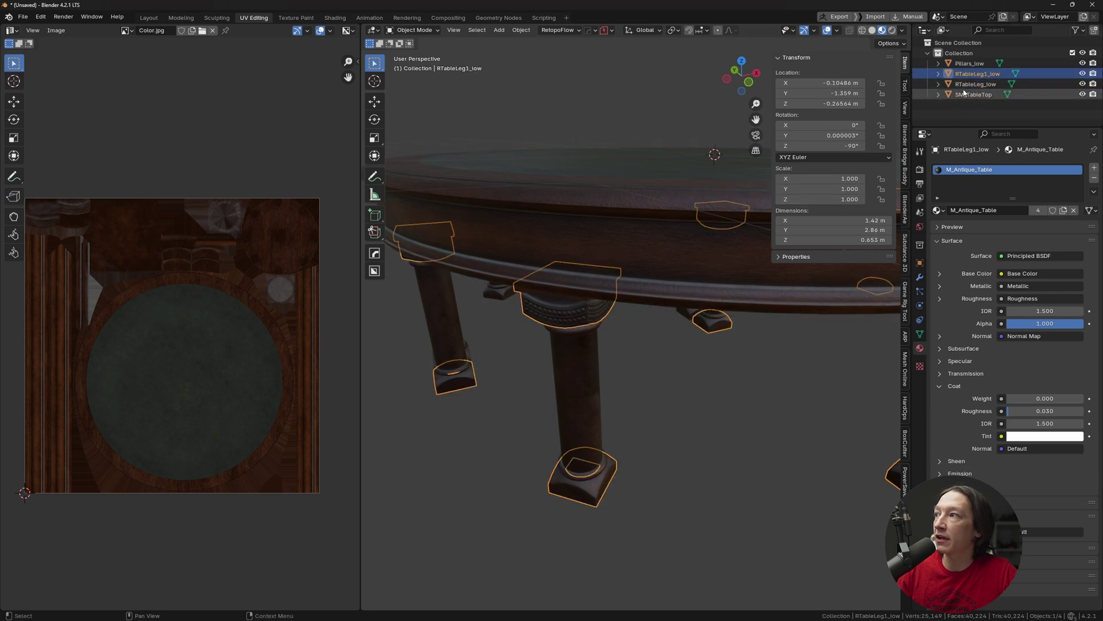
Apply RTableLeg_low's 0.003 scale so it reads 1.000 on every axis
click(971, 84)
middle_drag(538, 290, 647, 241)
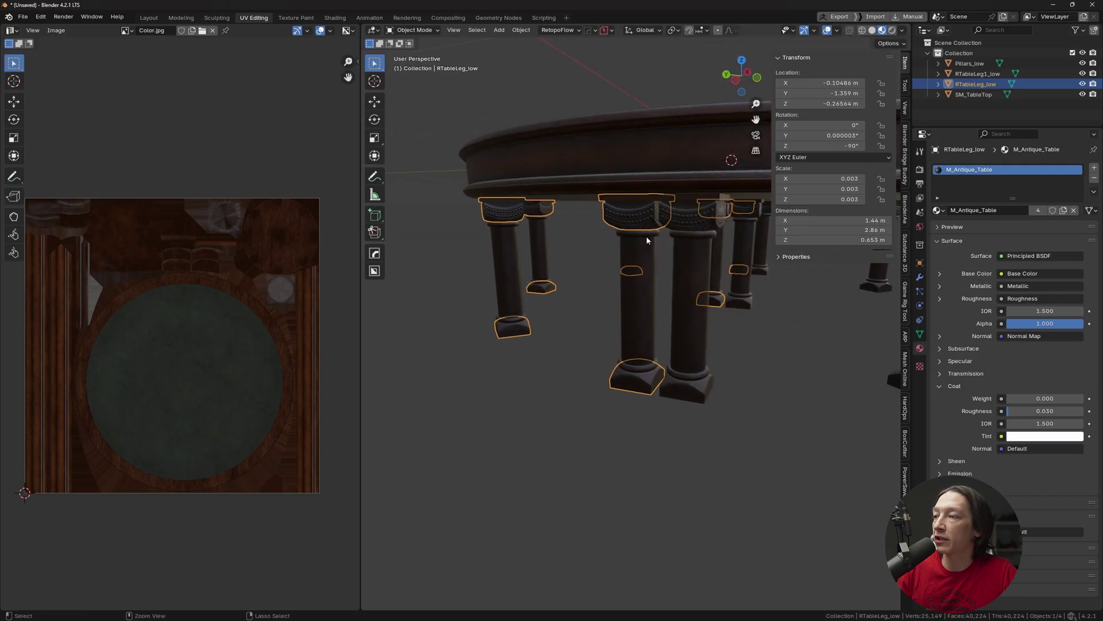
key(ctrl+a)
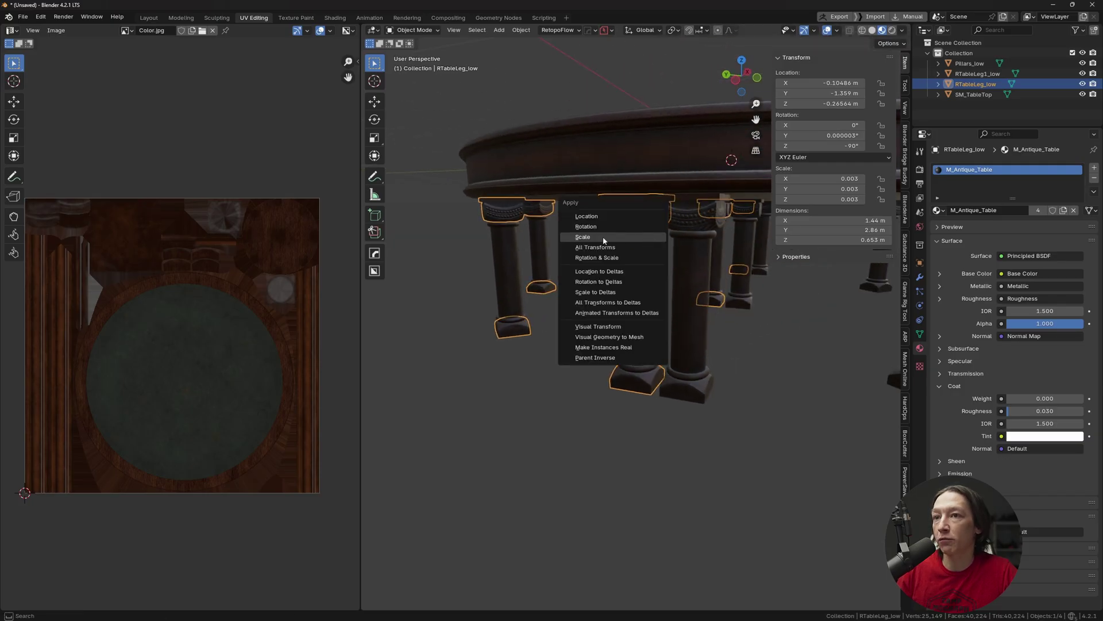
click(582, 237)
key(Tab)
key(Tab)
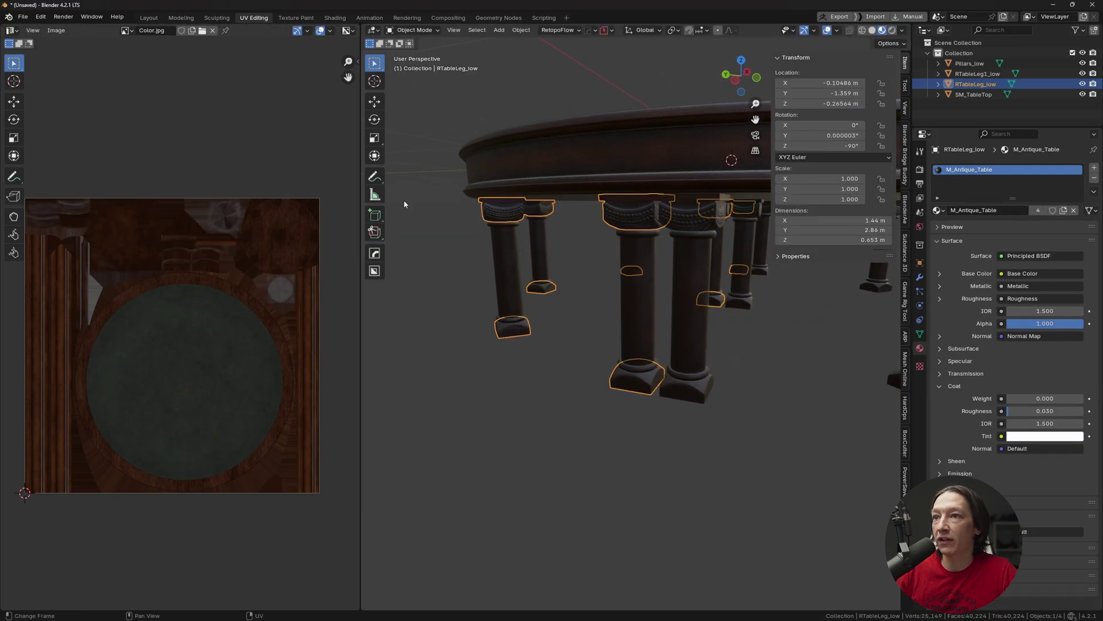
click(977, 74)
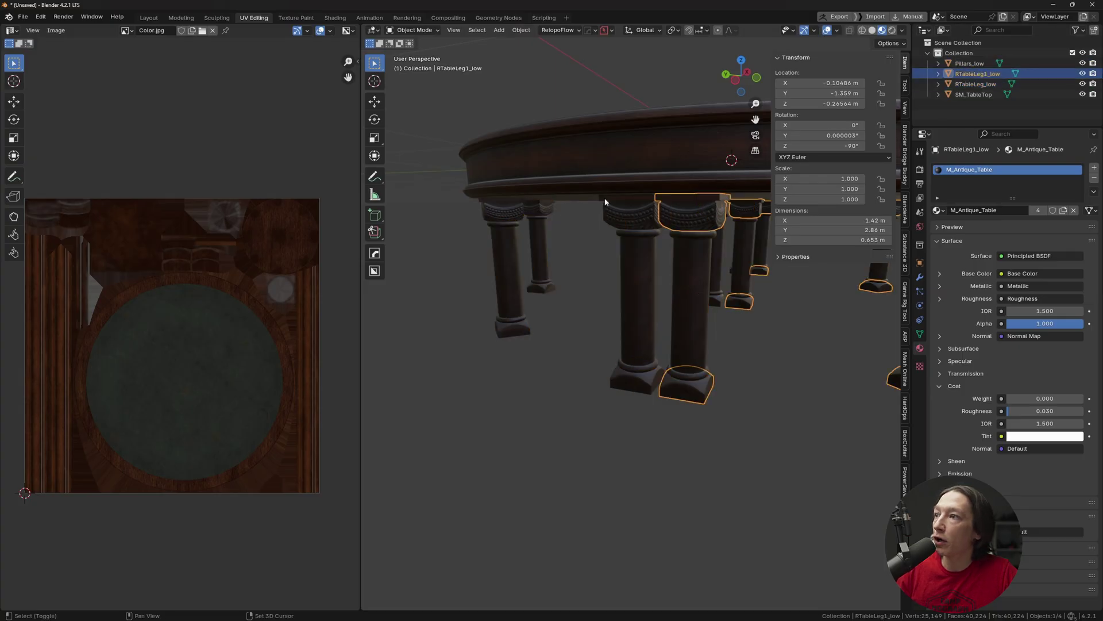
middle_drag(623, 188, 631, 292)
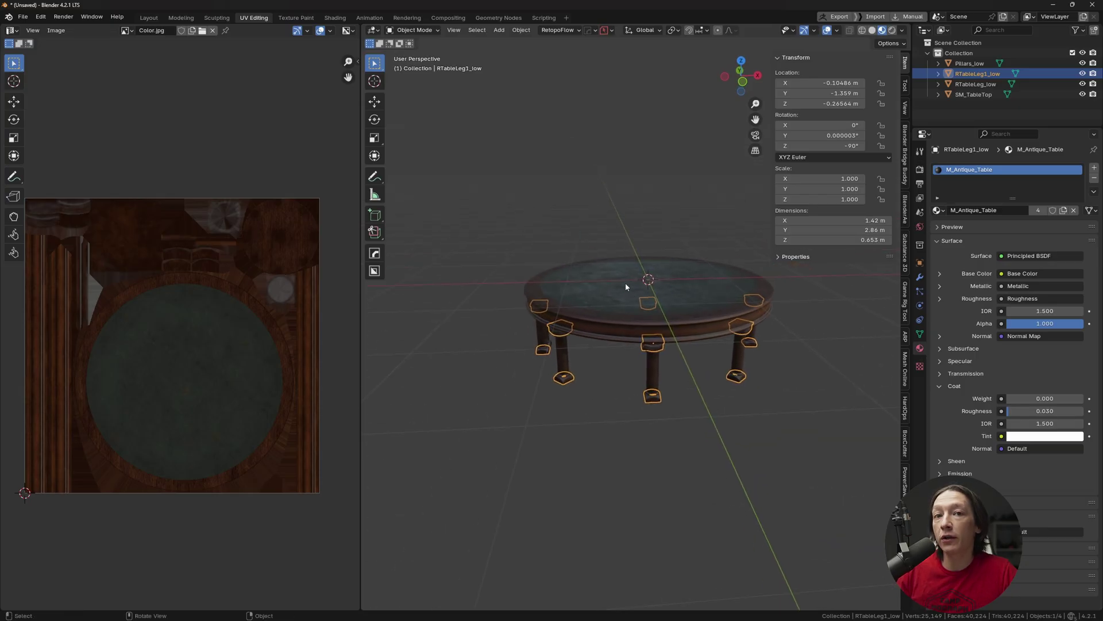
Add a human Rigify metarig for scale reference, try it on the table top, then undo the move
key(shift+a)
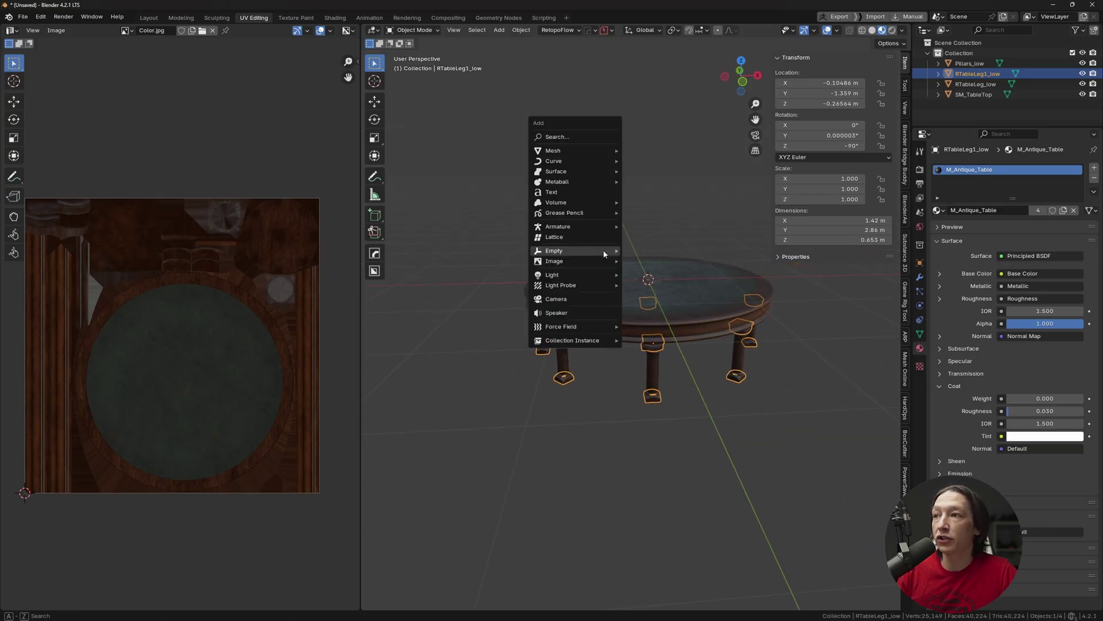
mouse_move(604, 254)
mouse_move(593, 229)
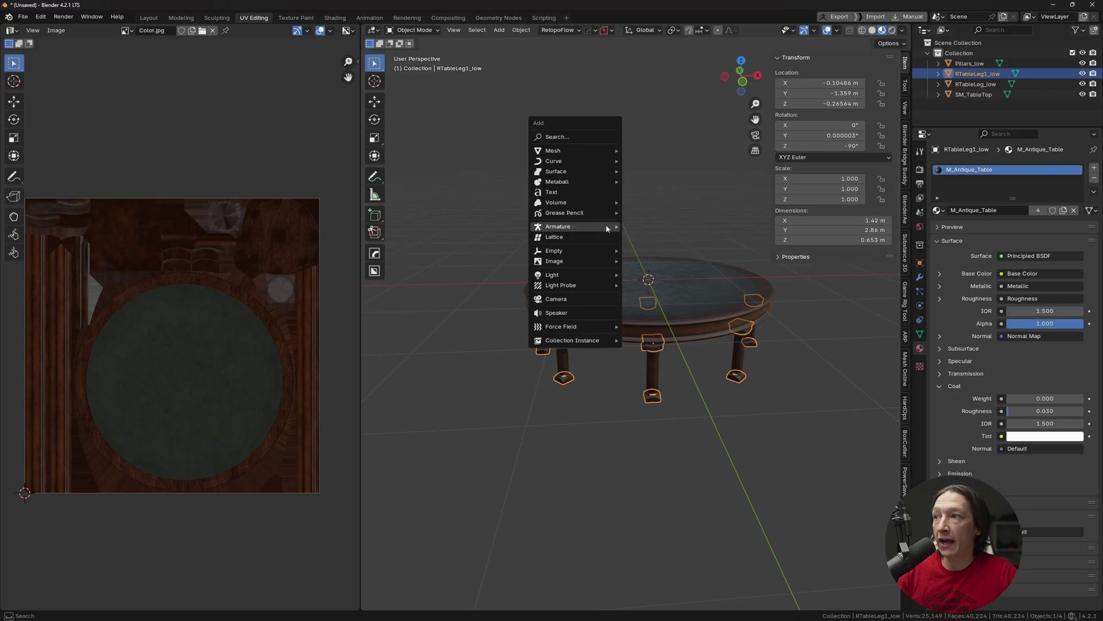
mouse_move(673, 242)
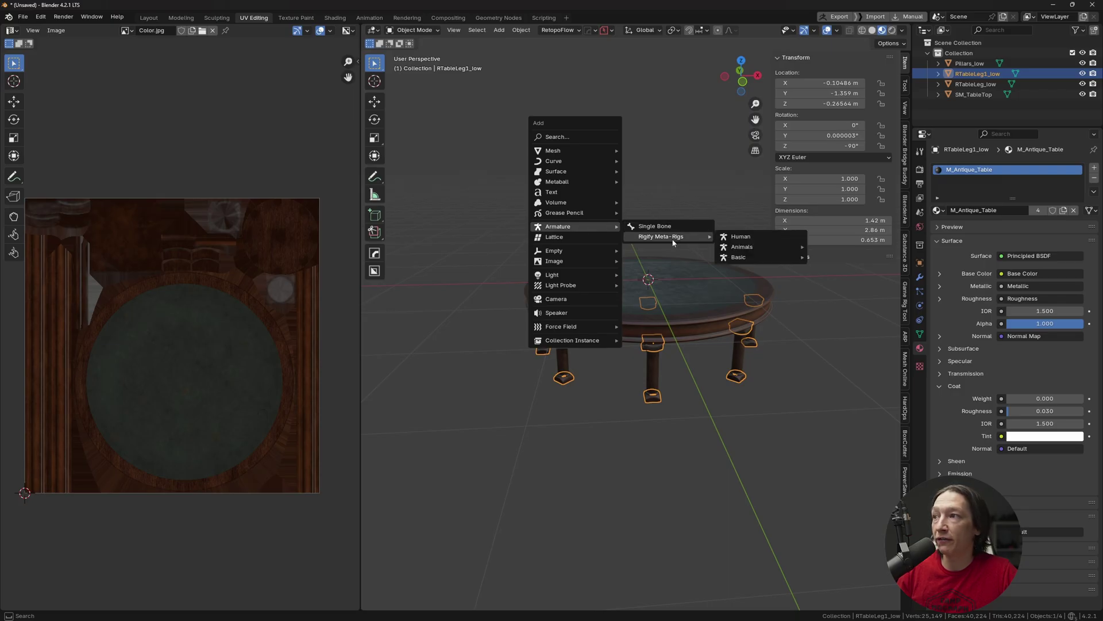
click(763, 239)
mouse_move(637, 227)
middle_down()
mouse_move(623, 230)
mouse_move(650, 217)
middle_up()
scroll(648, 217, up, 4)
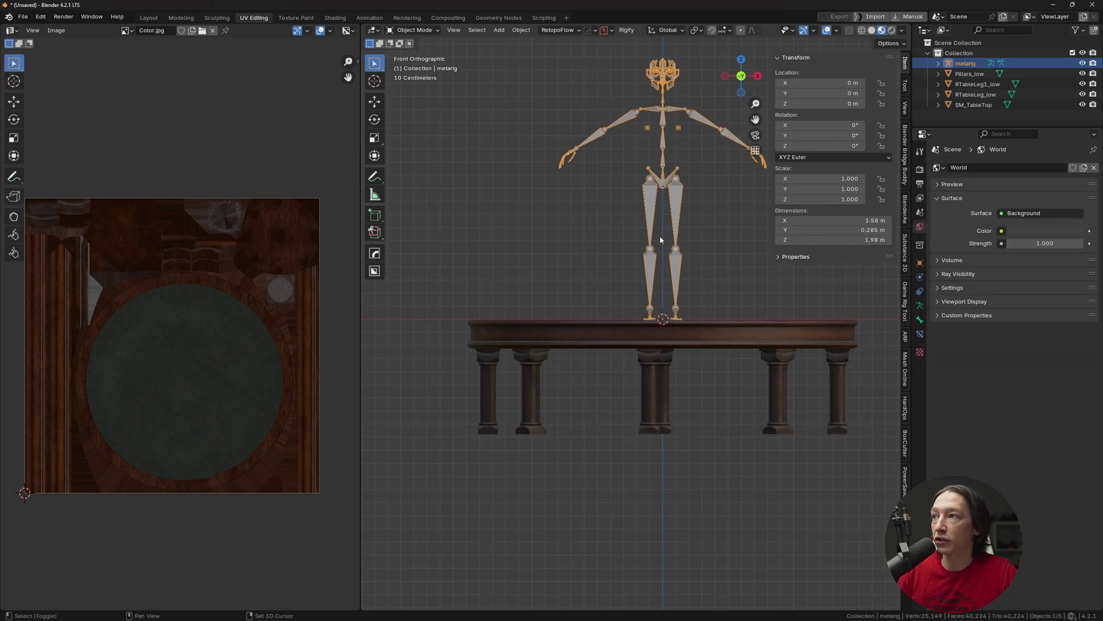
key(g)
key(z)
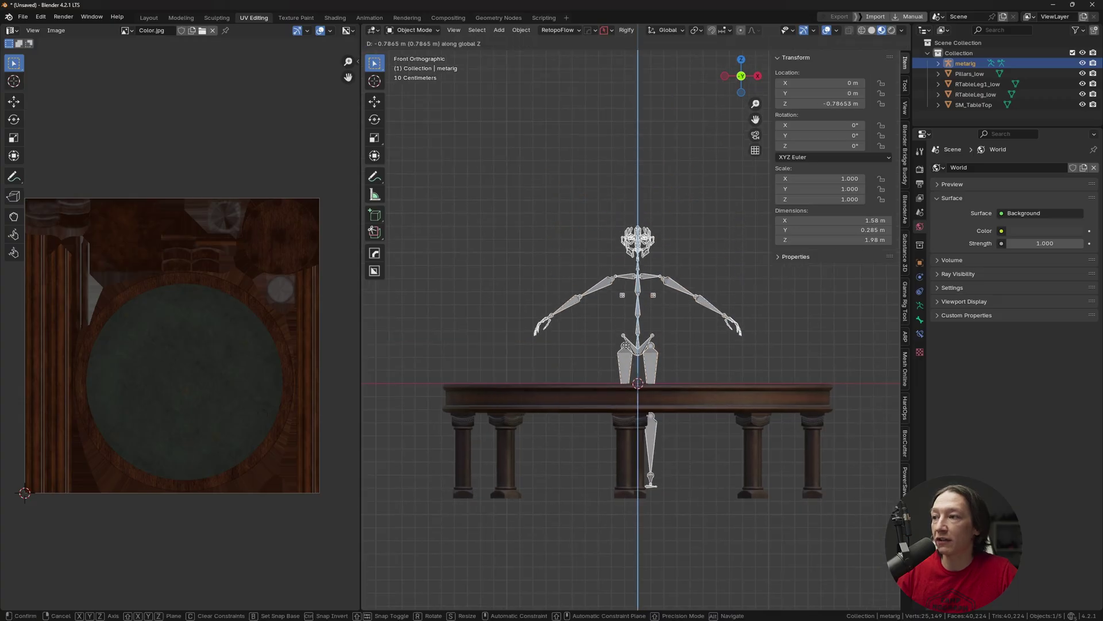
click(648, 344)
middle_drag(649, 345, 657, 318)
key(ctrl+z)
Search the Add-ons preferences for 'rig', then close Preferences
click(41, 17)
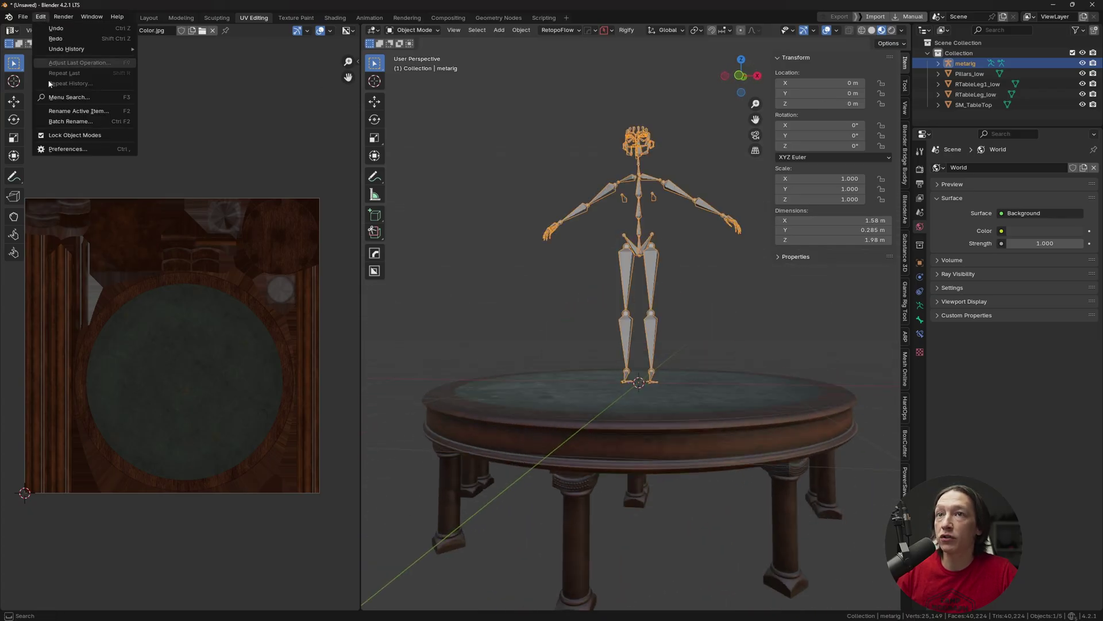
click(72, 148)
click(153, 26)
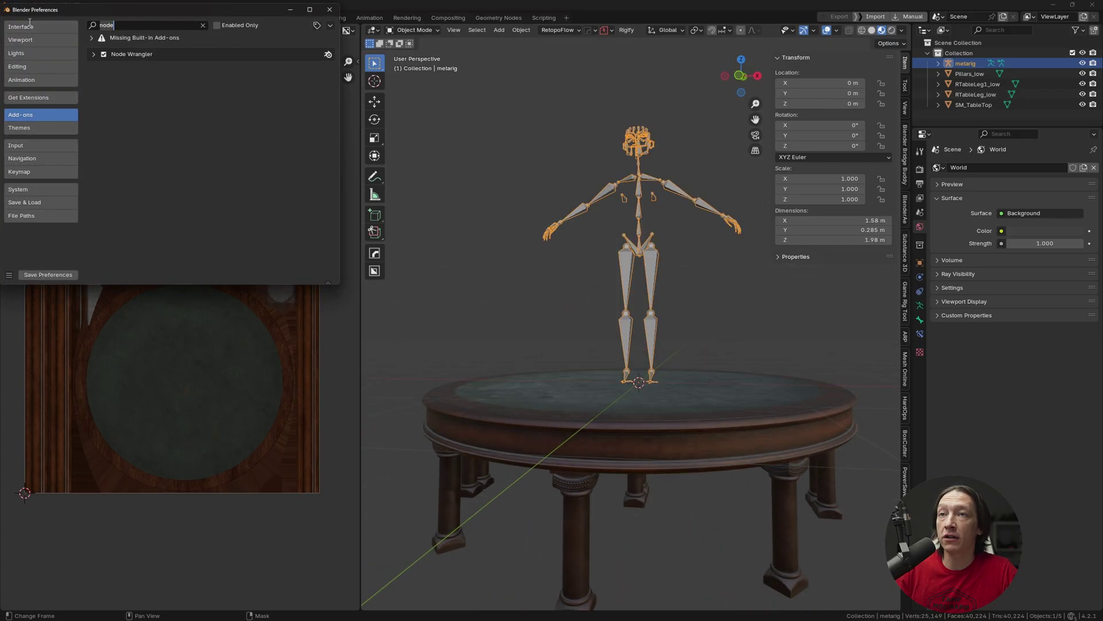
key(BackSpace)
key(BackSpace)
key(BackSpace)
key(BackSpace)
text(rig)
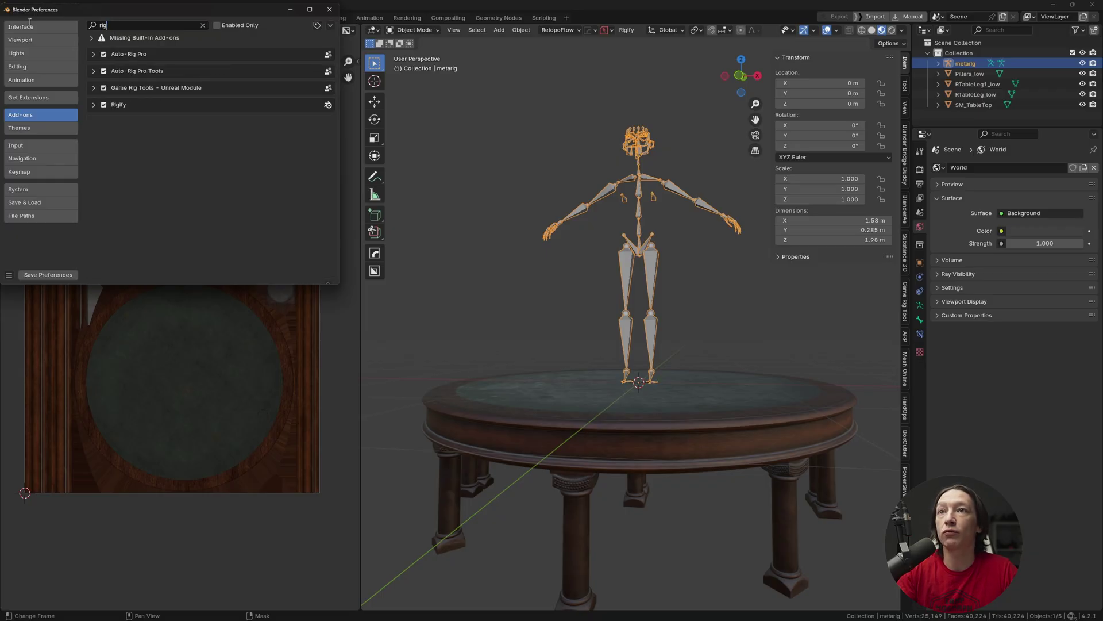
click(329, 9)
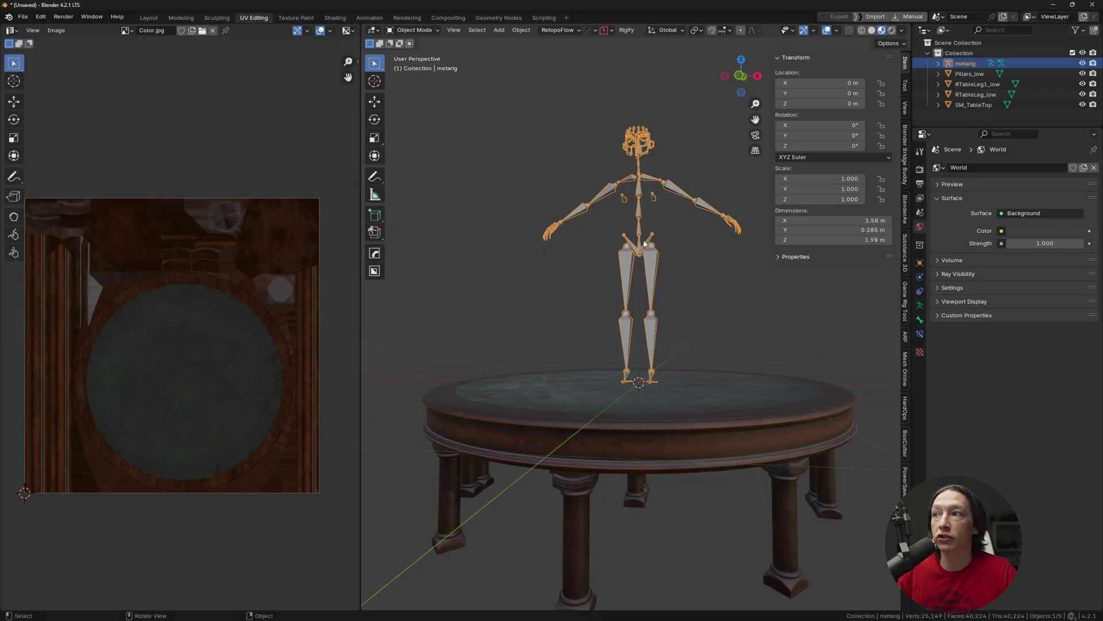
middle_drag(612, 208, 667, 267)
Delete the metarig and select the leg and pillar objects
key(x)
click(667, 267)
middle_drag(635, 303, 576, 265)
click(576, 266)
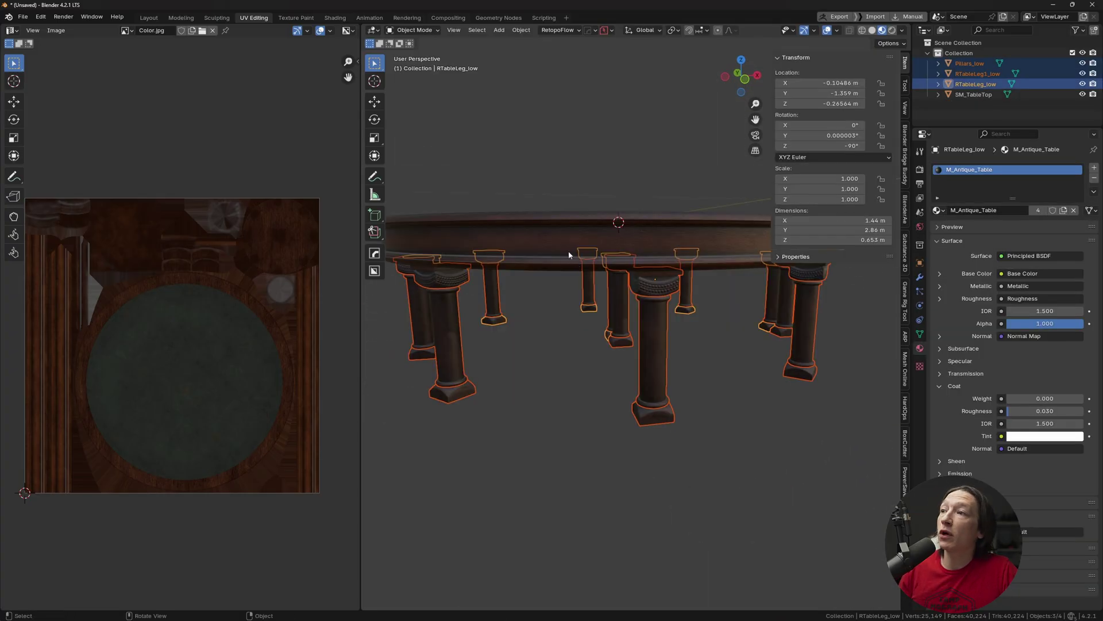
middle_drag(569, 257, 632, 304)
Select Pillars_low, both leg objects and SM_TableTop, with the table top active
click(655, 378)
click(655, 378)
click(655, 448)
click(652, 396)
click(650, 347)
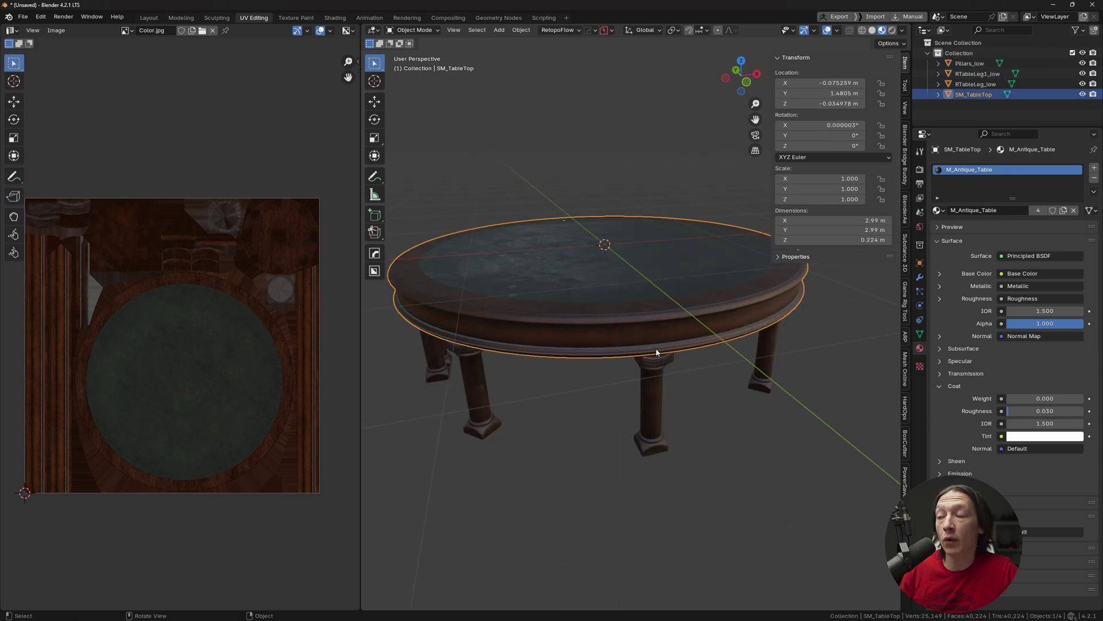
click(660, 368)
click(655, 355)
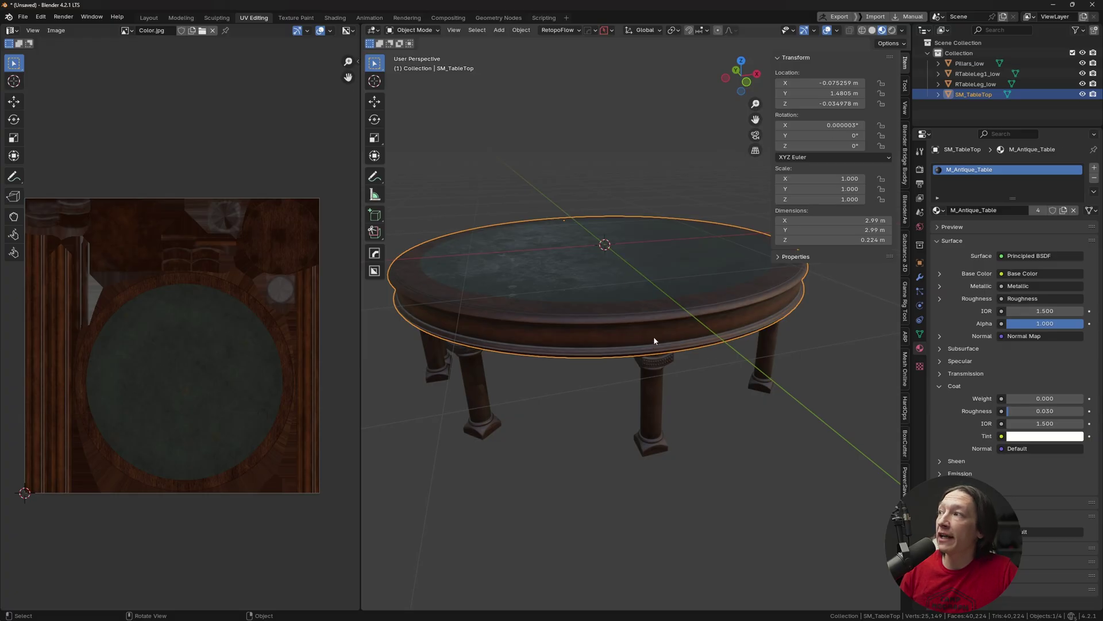
click(970, 63)
shift+click(976, 84)
ctrl+click(971, 94)
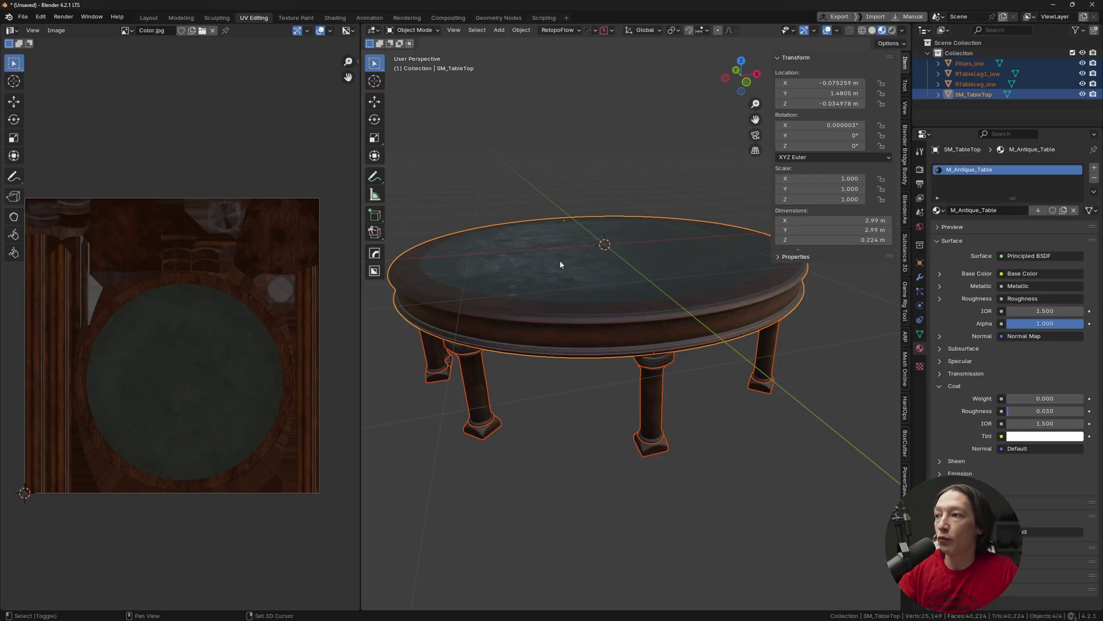
middle_drag(561, 264, 633, 315)
Test joining the four parts into SM_TableTop with Ctrl+J and inspect the joined UVs
key(Tab)
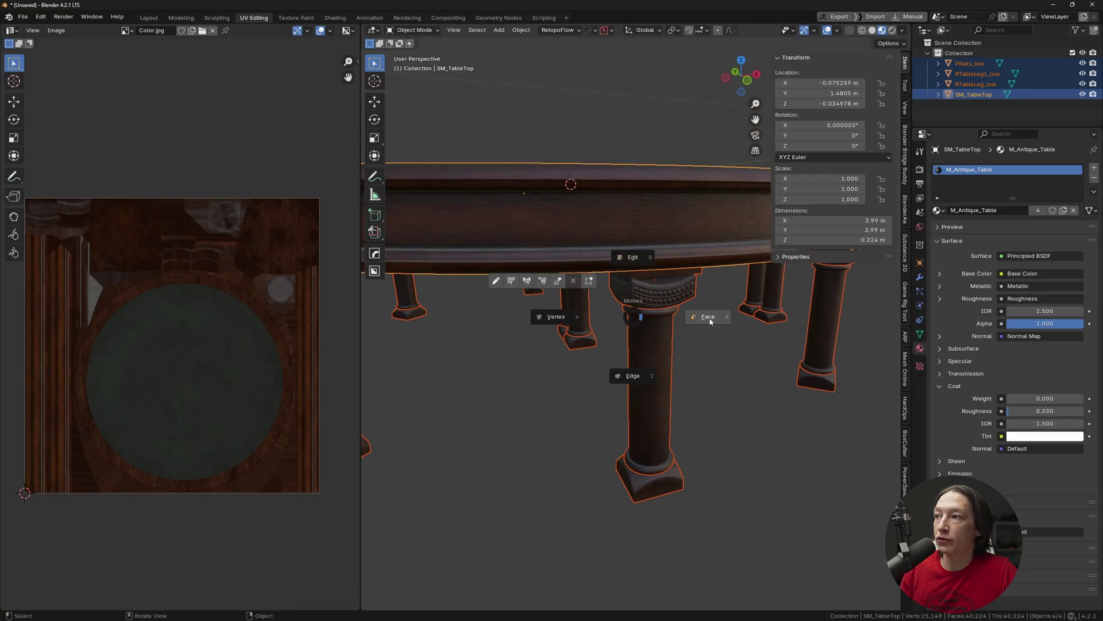
click(679, 311)
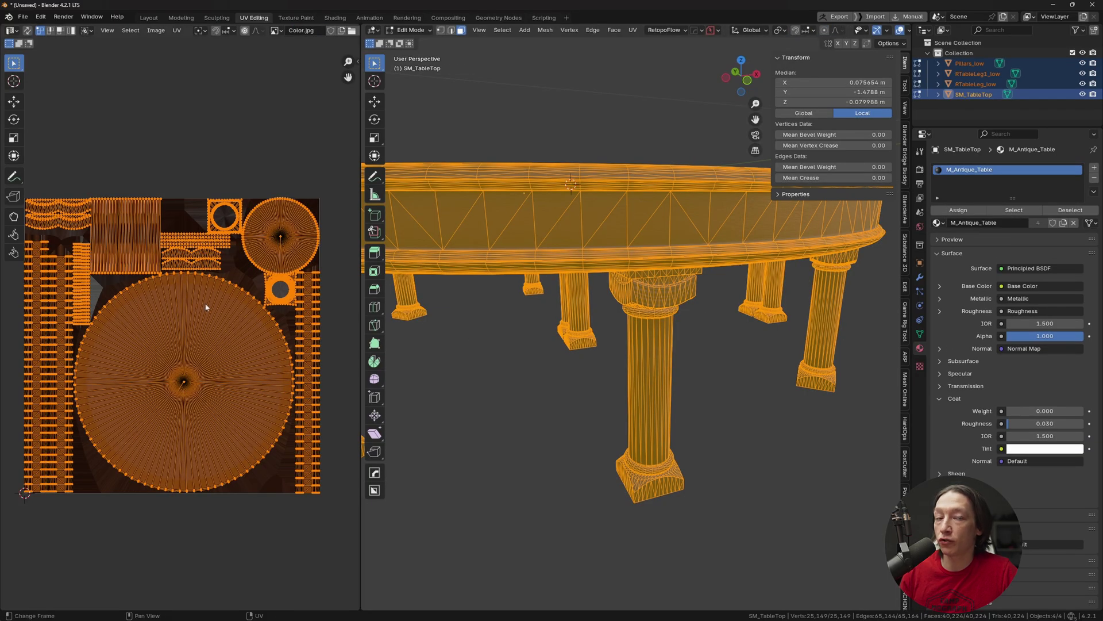
key(Tab)
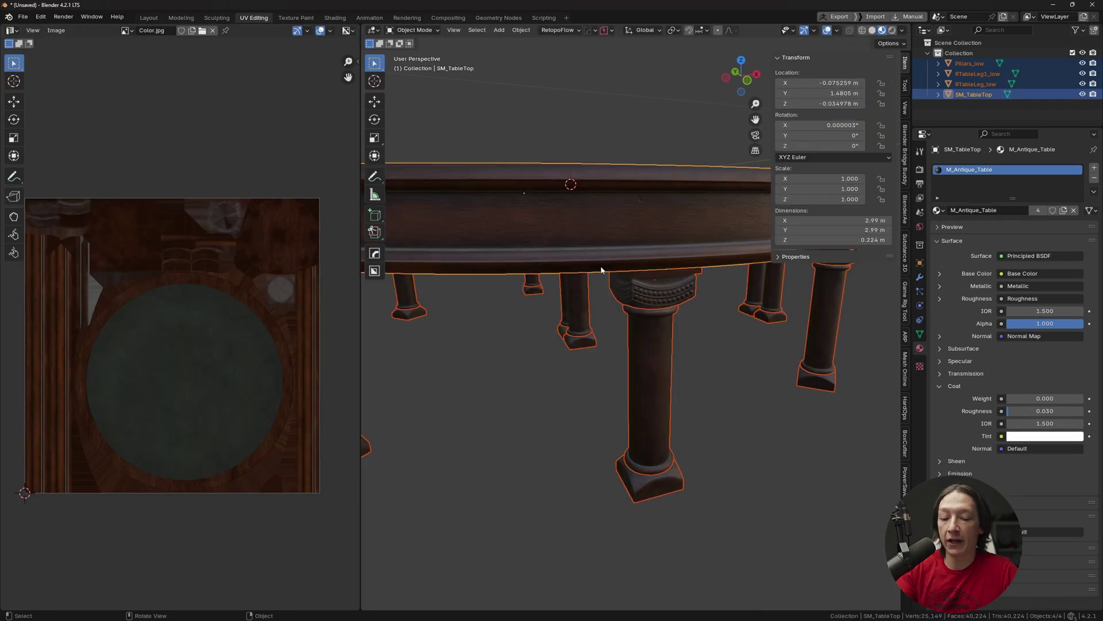
key(ctrl+j)
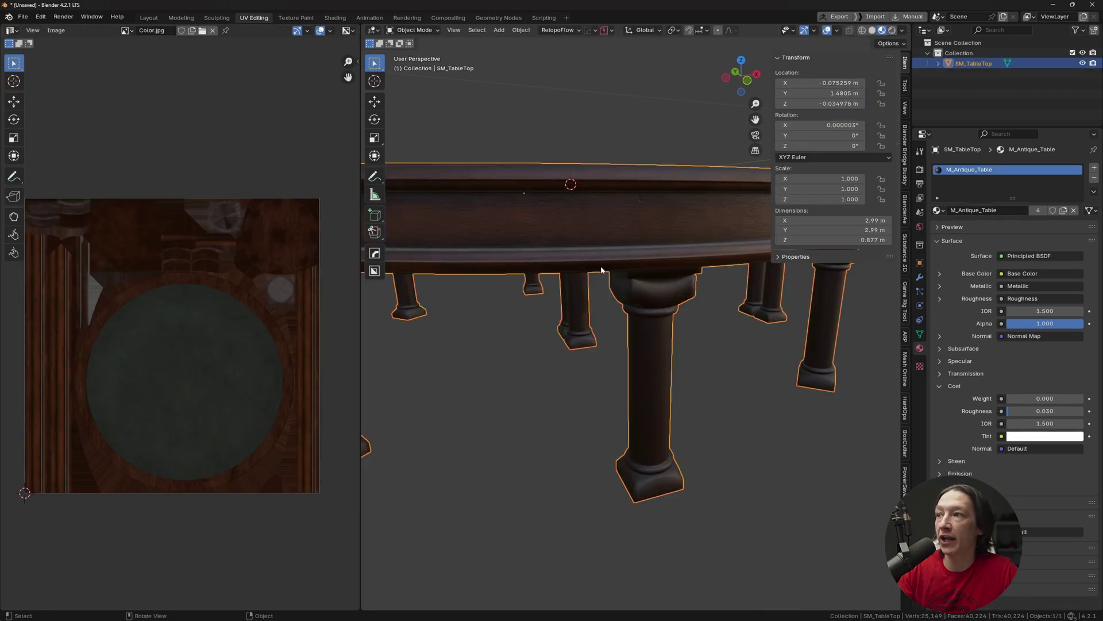
key(ctrl+Tab)
click(657, 309)
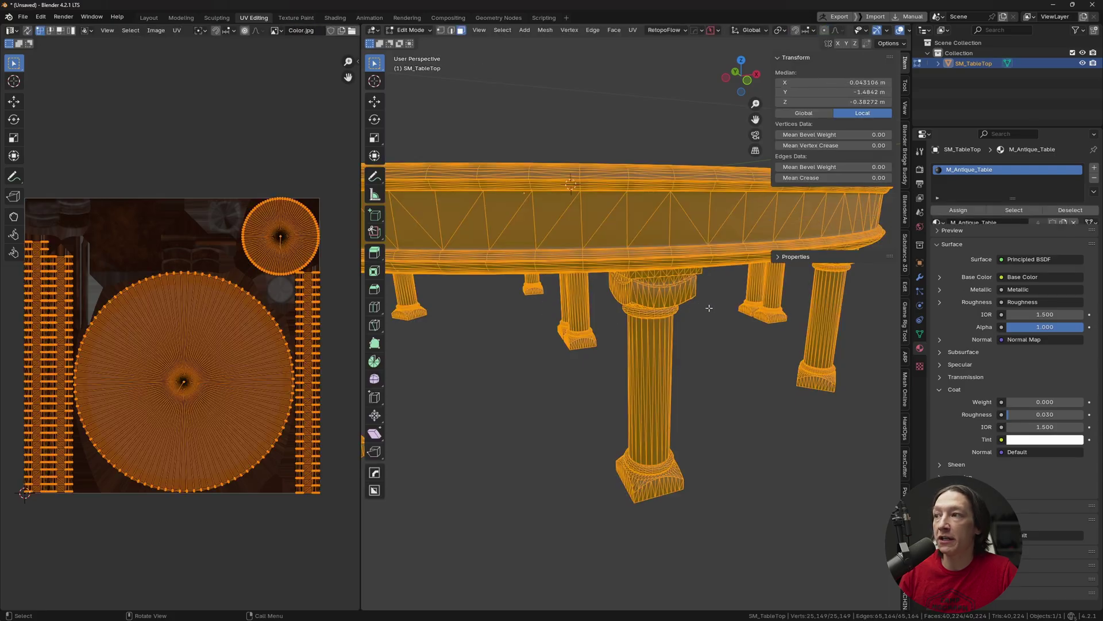
key(Tab)
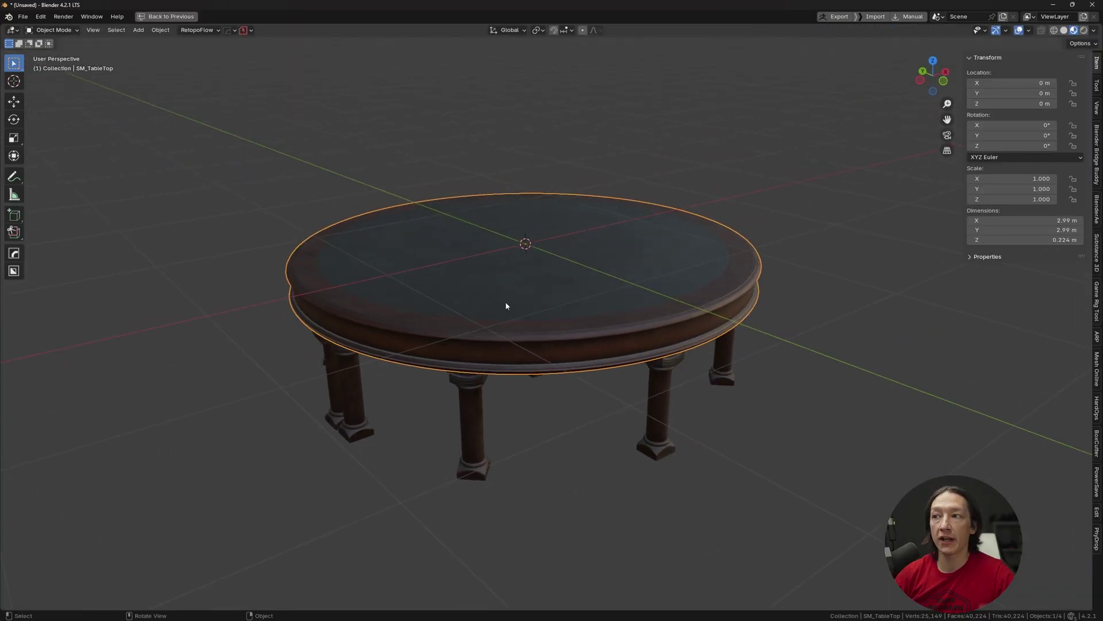
Click through the separate leg and table-top objects and restore the normal UV Editing layout
click(649, 384)
click(668, 367)
click(667, 368)
click(665, 452)
click(665, 452)
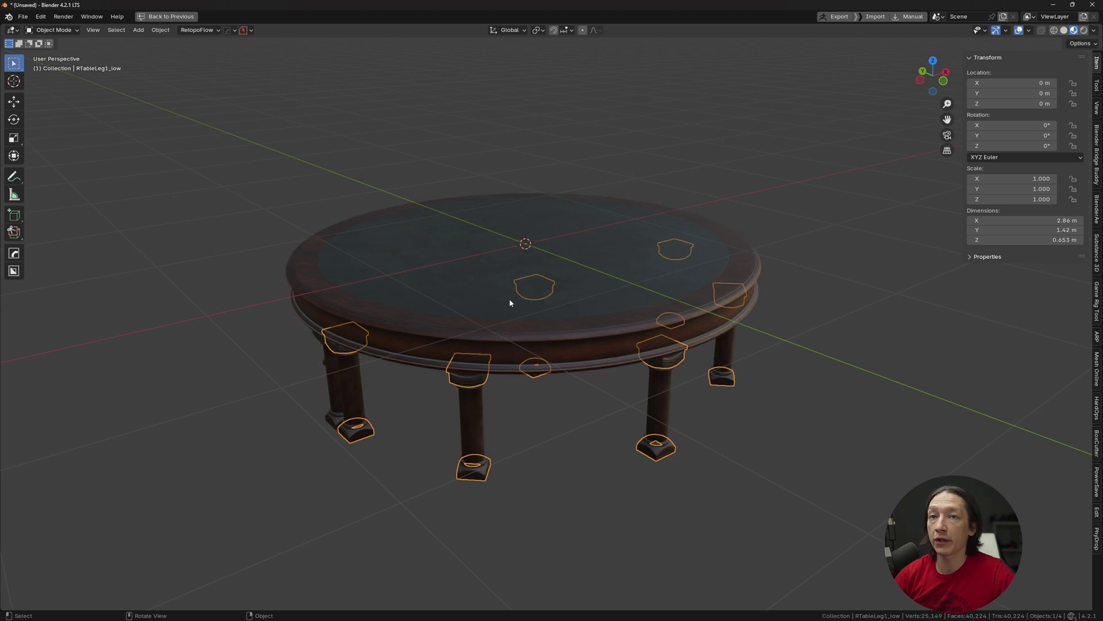
key(ctrl)
key(ctrl+space)
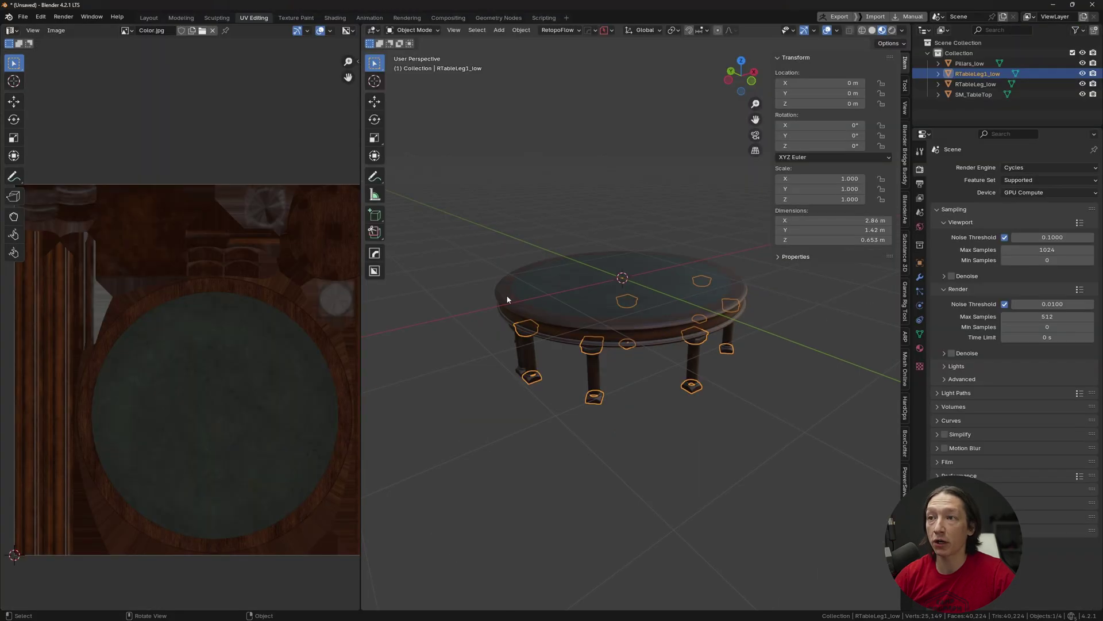
Show SM_TableTop's mesh data UV map and compare it with Pillars_low's
scroll(571, 300, up, 3)
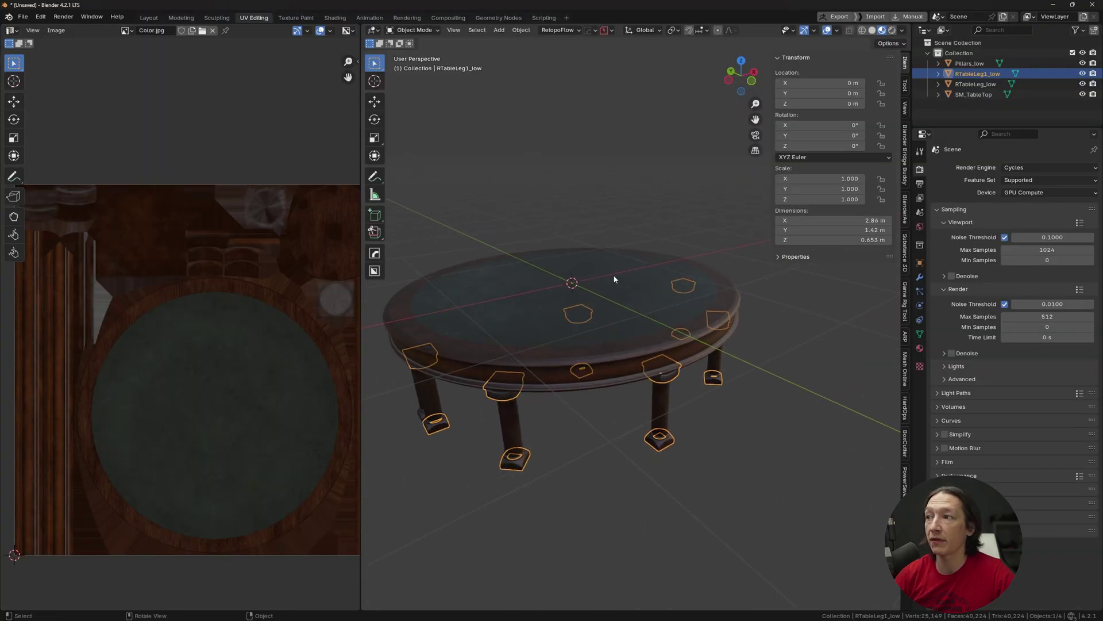
middle_drag(655, 313, 634, 330)
key(ctrl+space)
key(ctrl+space)
key(ctrl+space)
key(ctrl+space)
key(ctrl+space)
key(ctrl+space)
middle_drag(628, 307, 712, 320)
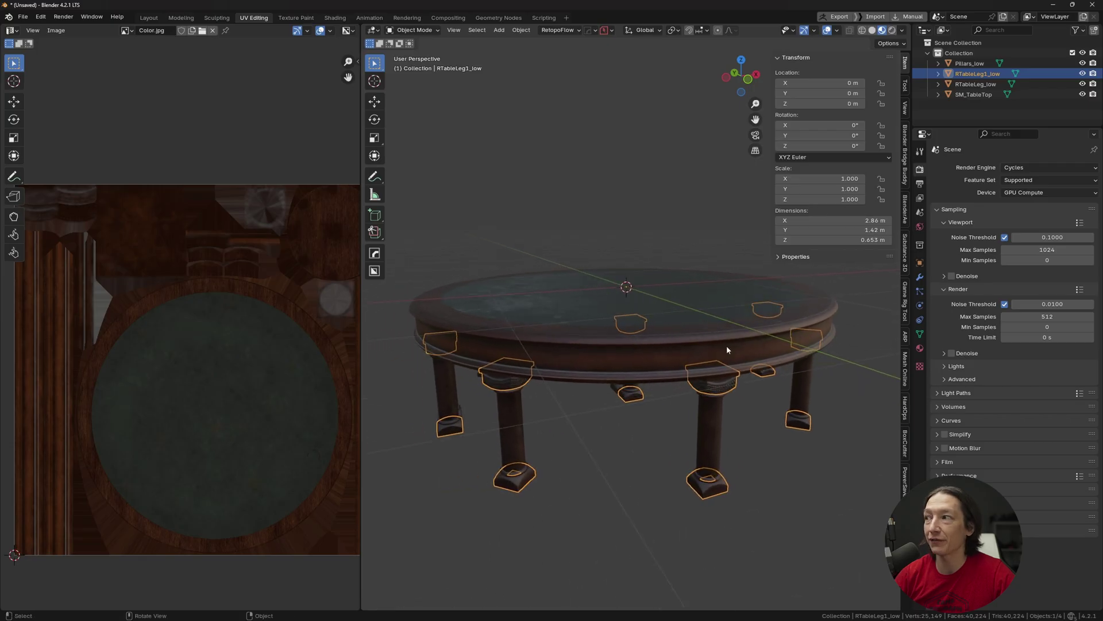
click(970, 96)
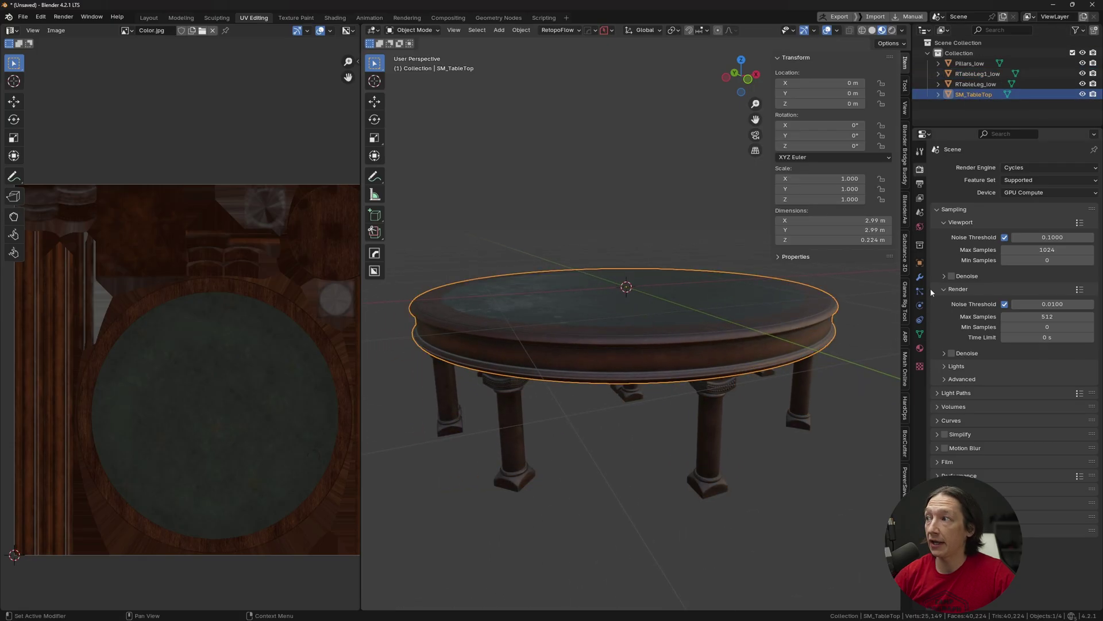
click(920, 334)
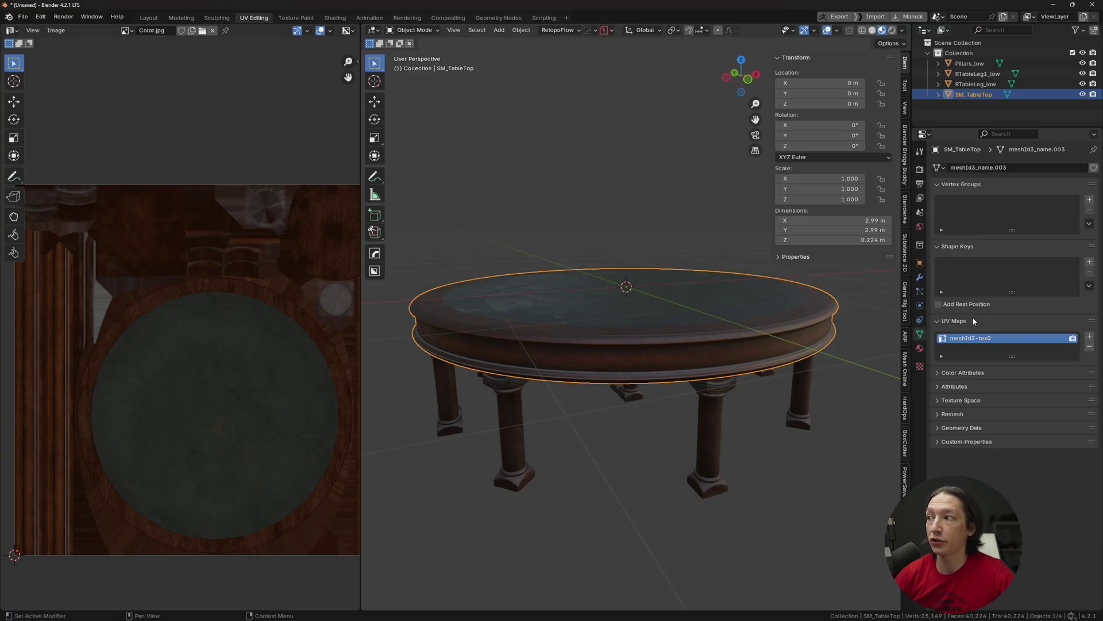
key(Up)
key(Up)
key(Up)
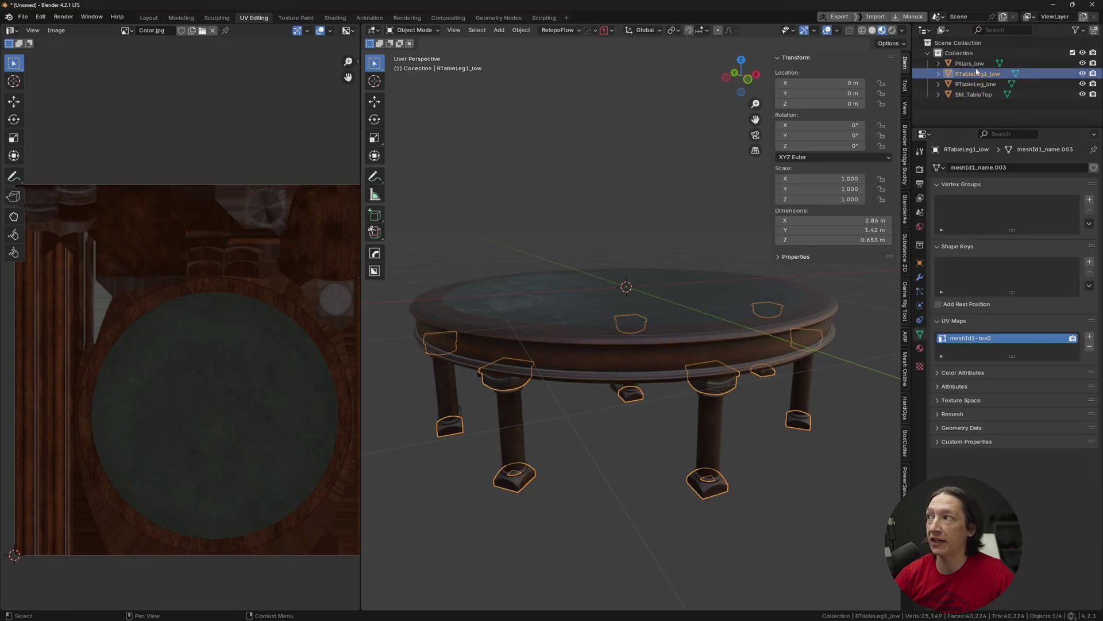
key(Down)
key(Down)
key(Down)
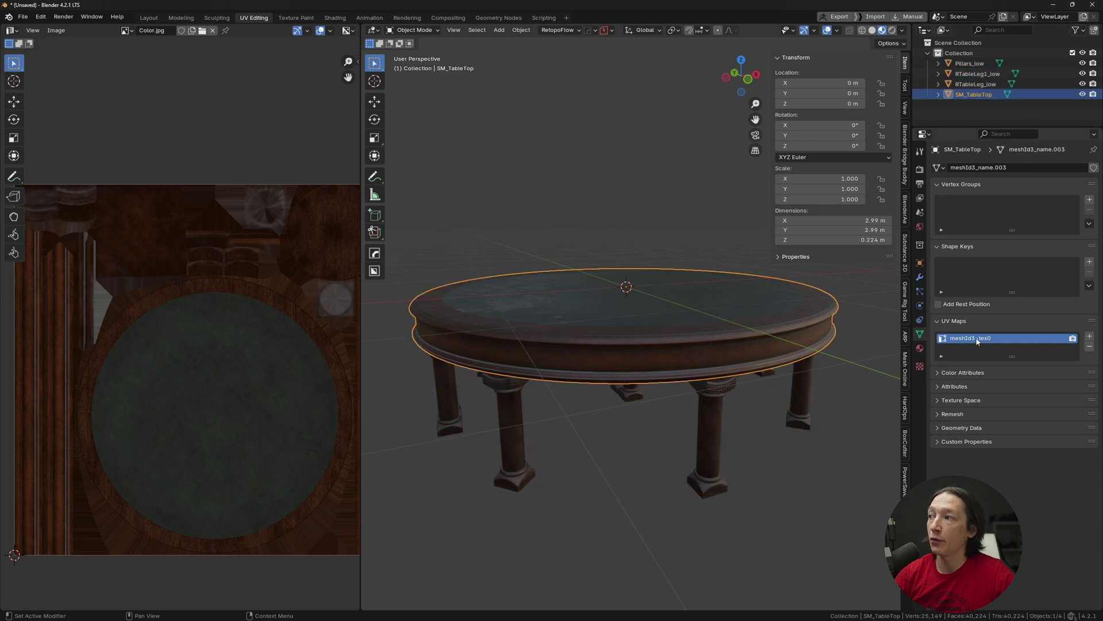
key(Up)
key(Up)
key(Up)
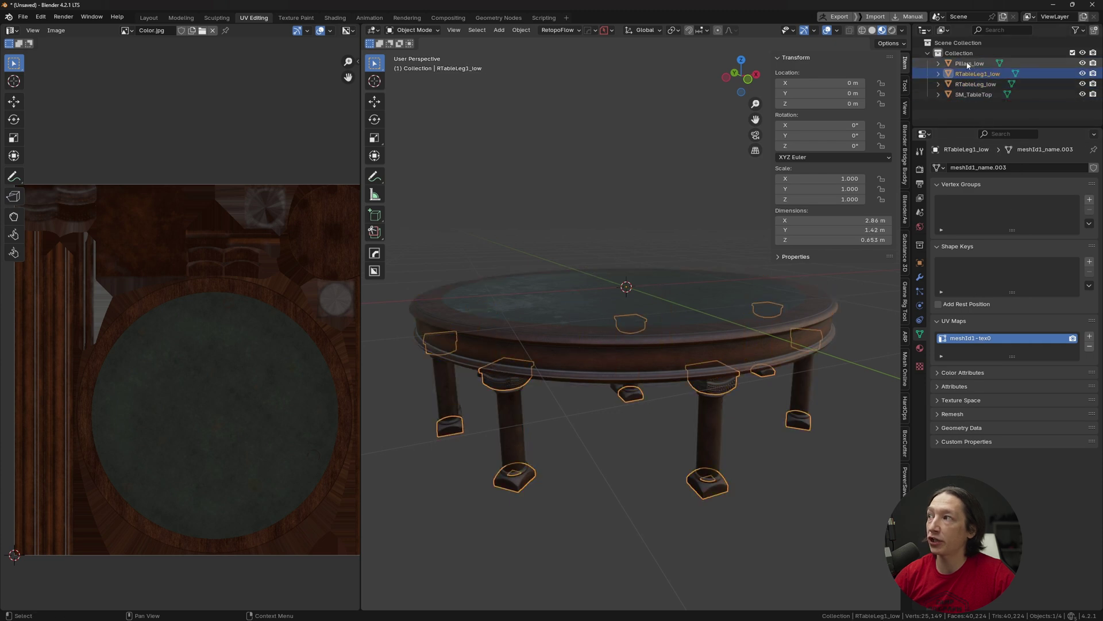
key(Down)
key(Down)
key(Down)
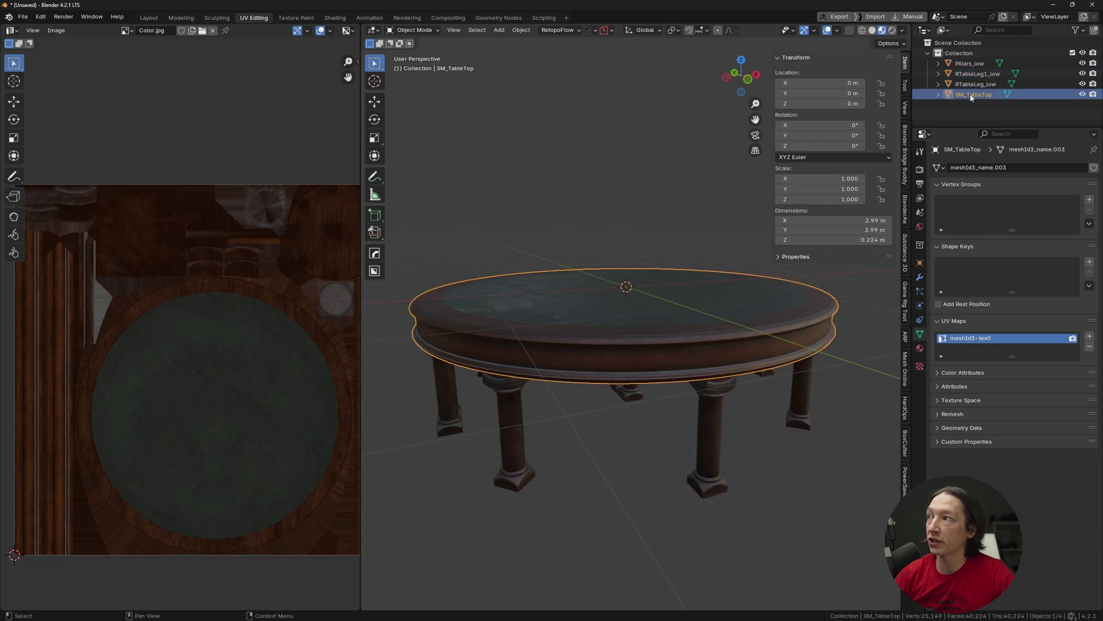
Rename SM_TableTop's UV map to SM_Table_UV and copy the name
double_click(973, 338)
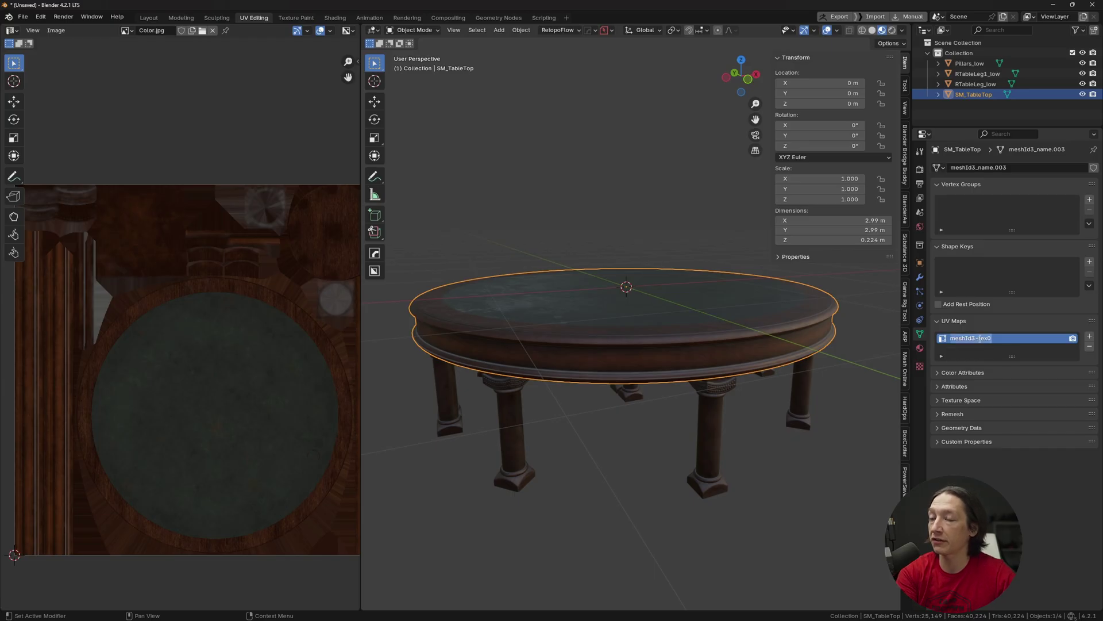
text(Mes)
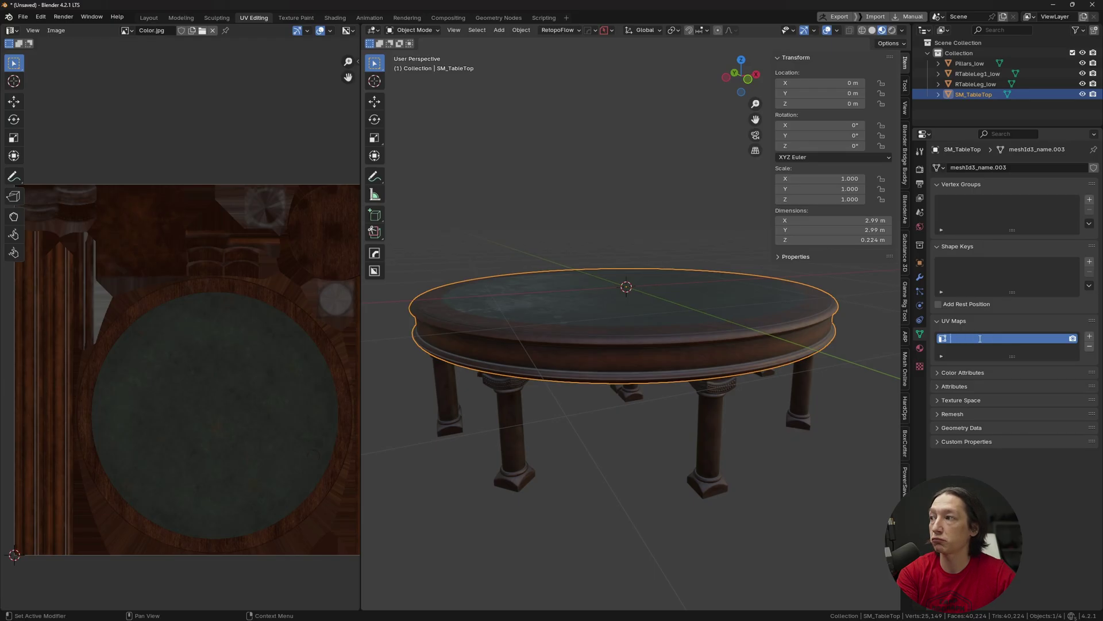
text(SM_Table_UV)
key(Return)
double_click(981, 340)
key(ctrl+c)
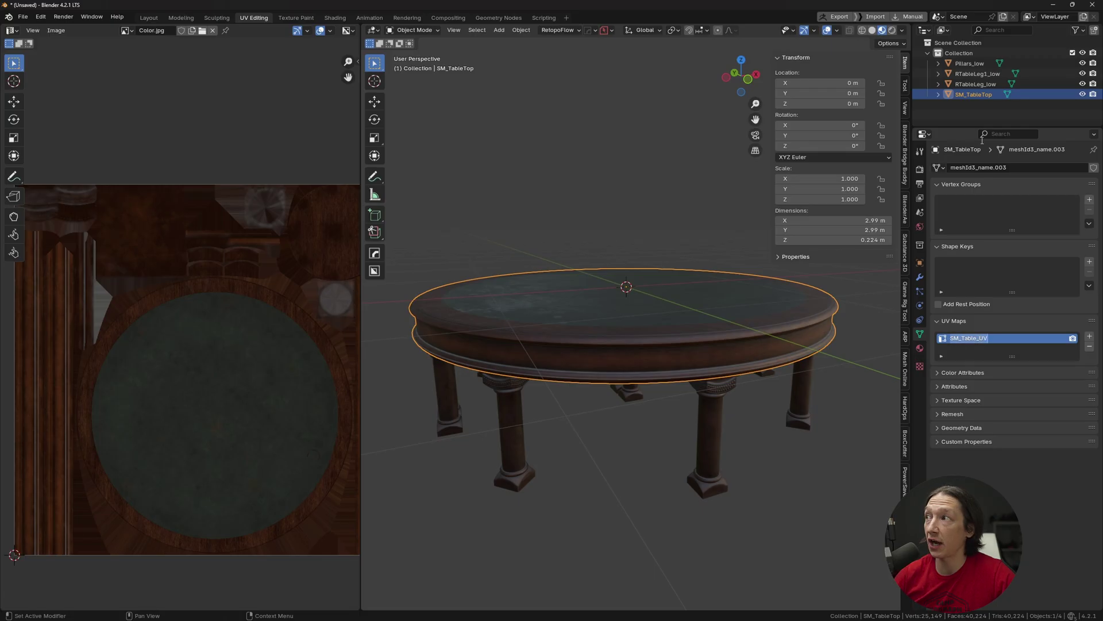
Give RTableLeg_low, RTableLeg1_low and Pillars_low the UV map name SM_Table_UV, then recheck
click(975, 84)
double_click(980, 339)
key(ctrl+v)
double_click(979, 73)
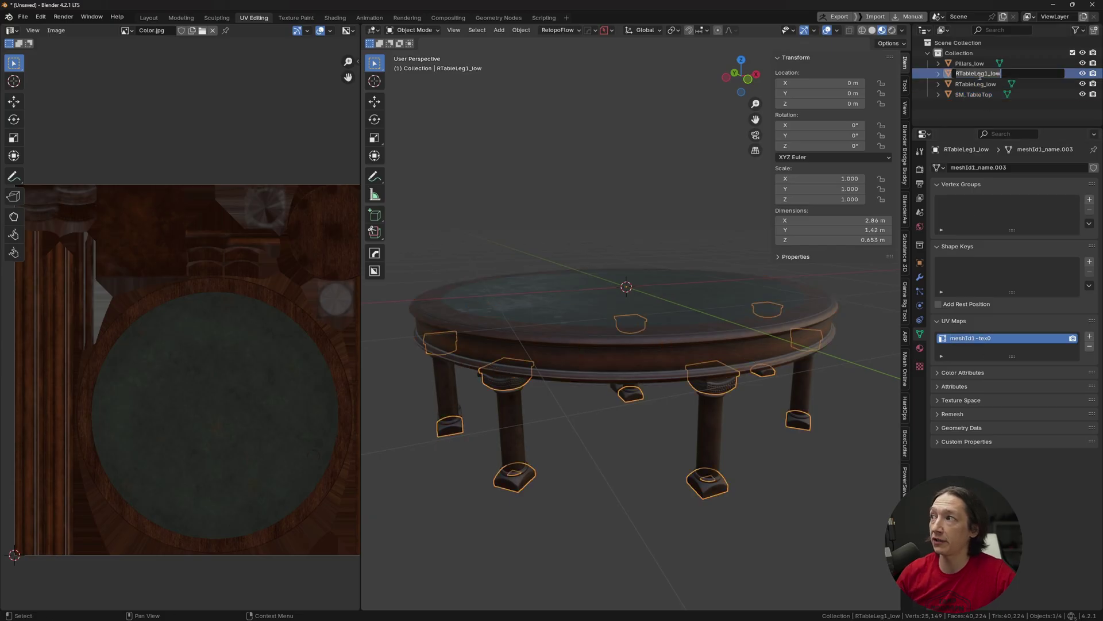
double_click(972, 339)
key(ctrl+v)
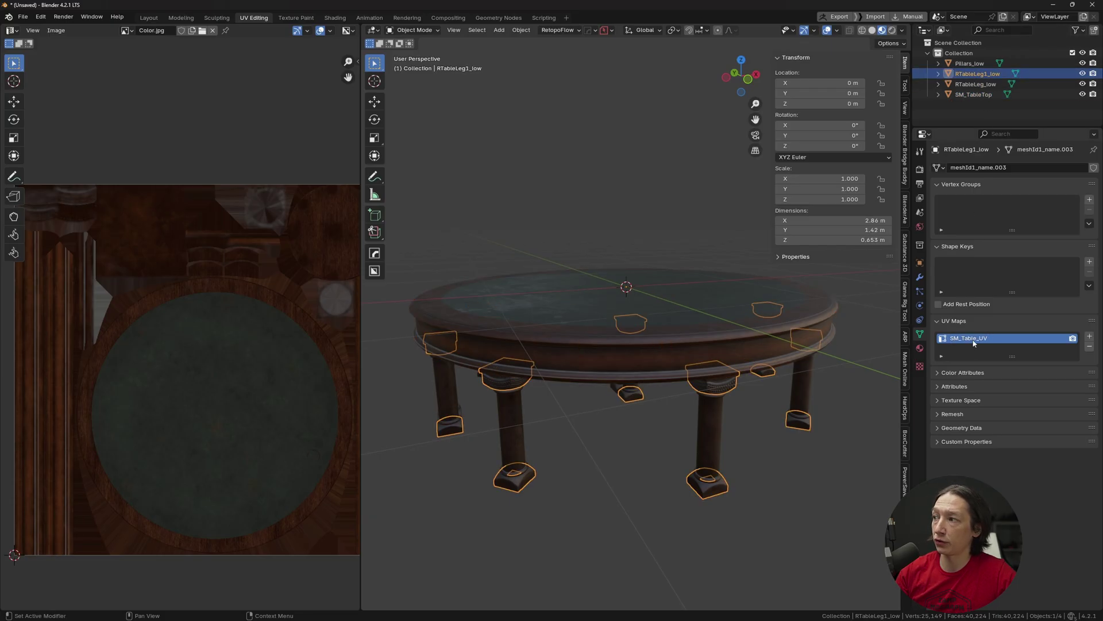
click(969, 63)
double_click(977, 338)
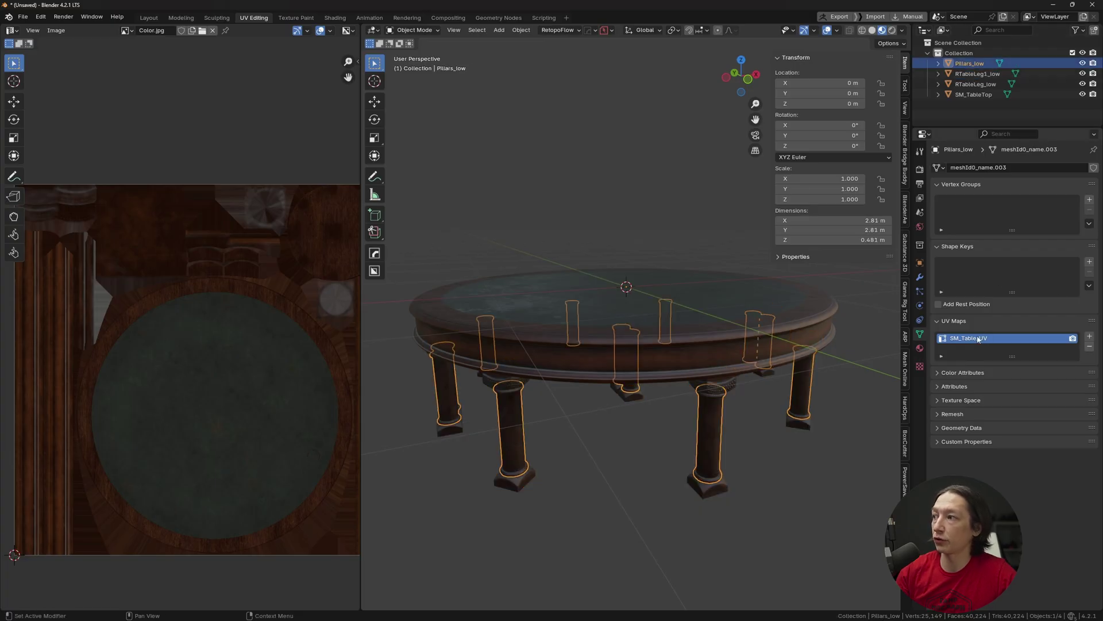
click(974, 94)
click(976, 84)
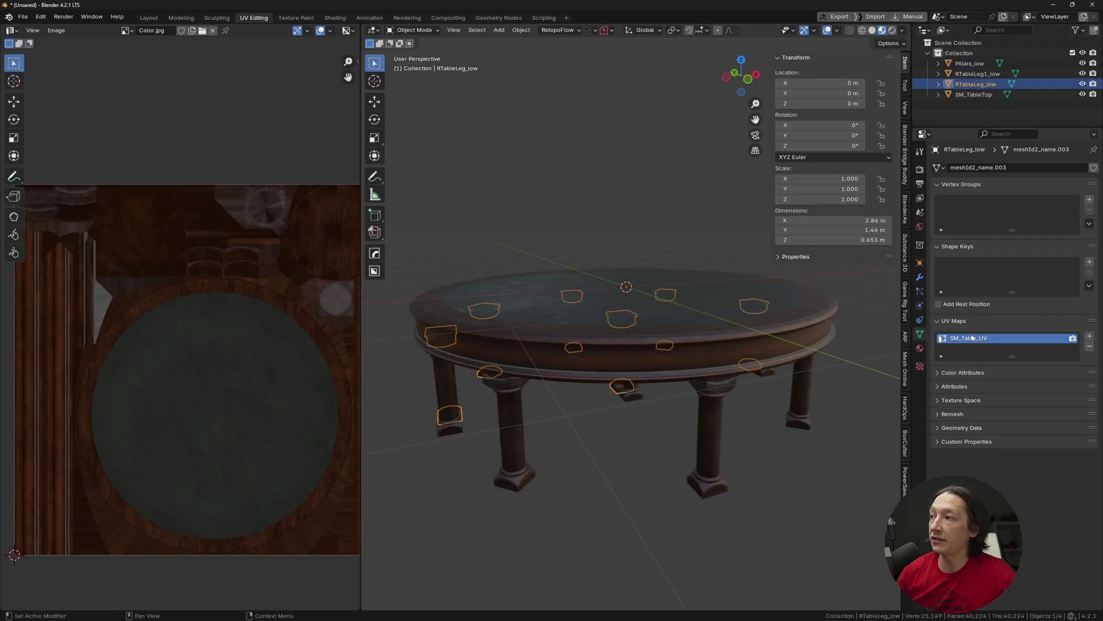
click(973, 94)
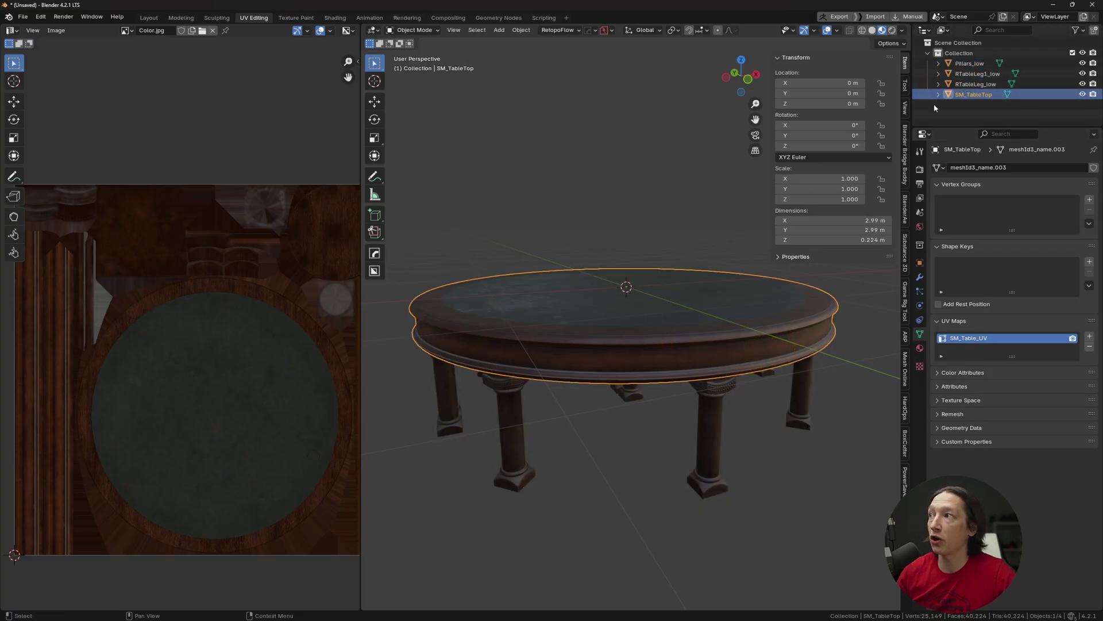
Select the four table parts in the Outliner and briefly inspect their UVs in Edit Mode
ctrl+click(976, 84)
ctrl+click(978, 73)
ctrl+click(969, 63)
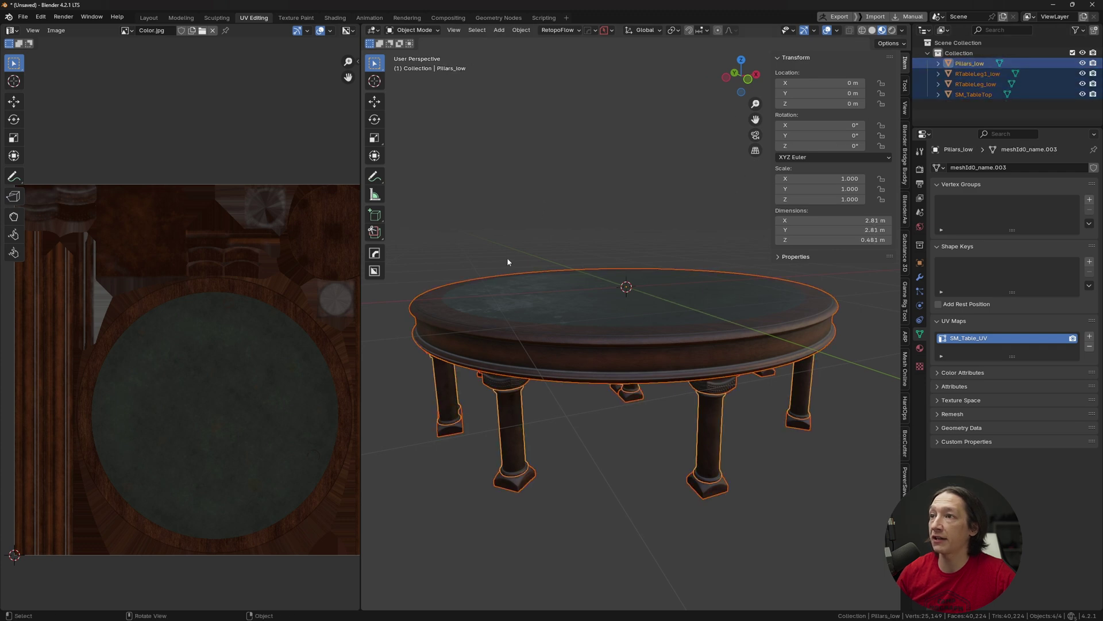
key(ctrl+Tab)
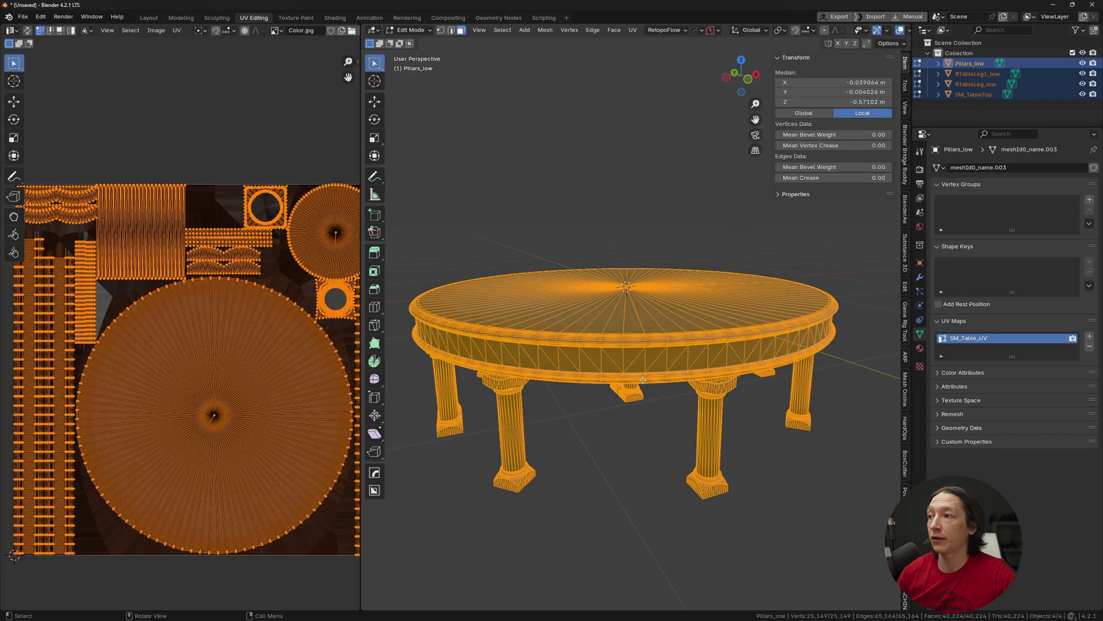
key(ctrl+Tab)
click(628, 323)
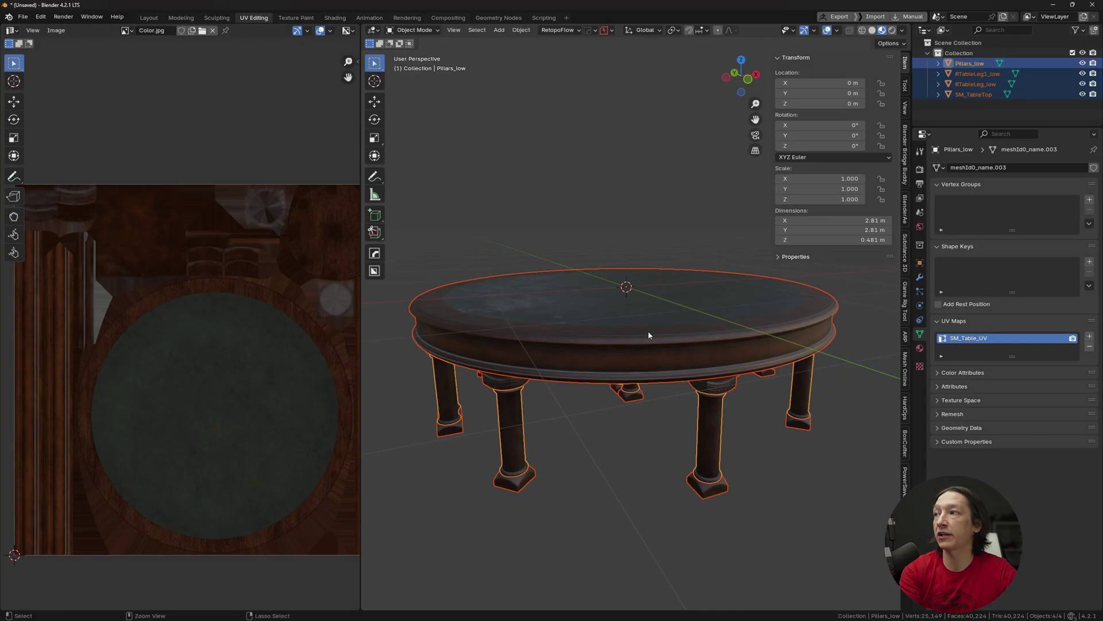
Trial-join the parts, view the combined UVs in face mode, then undo the join
key(ctrl+j)
key(ctrl+Tab)
click(725, 331)
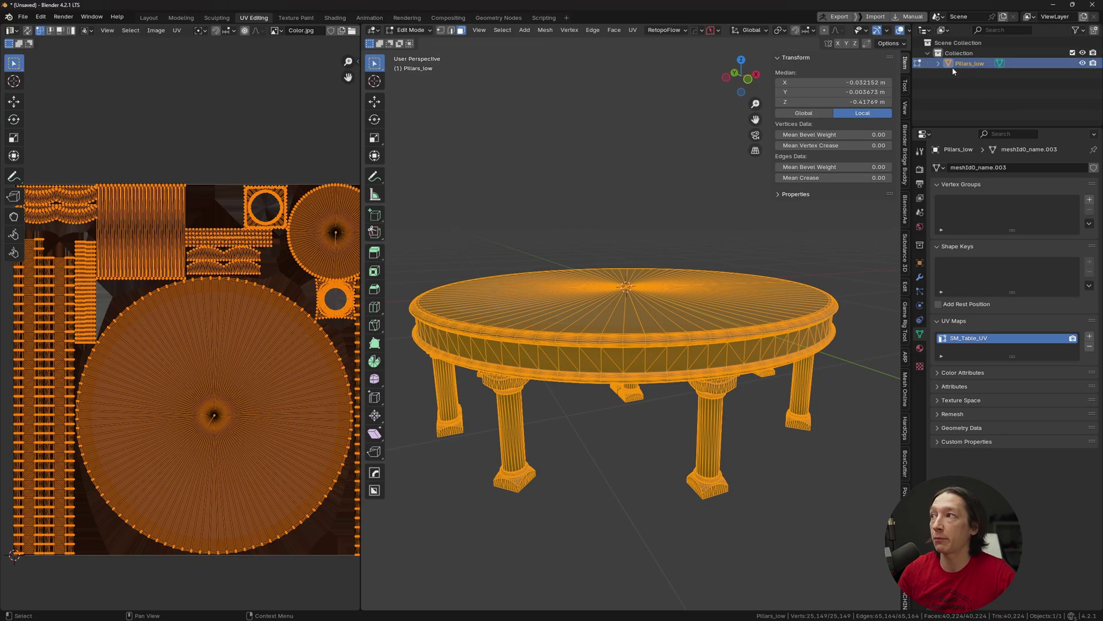
key(Tab)
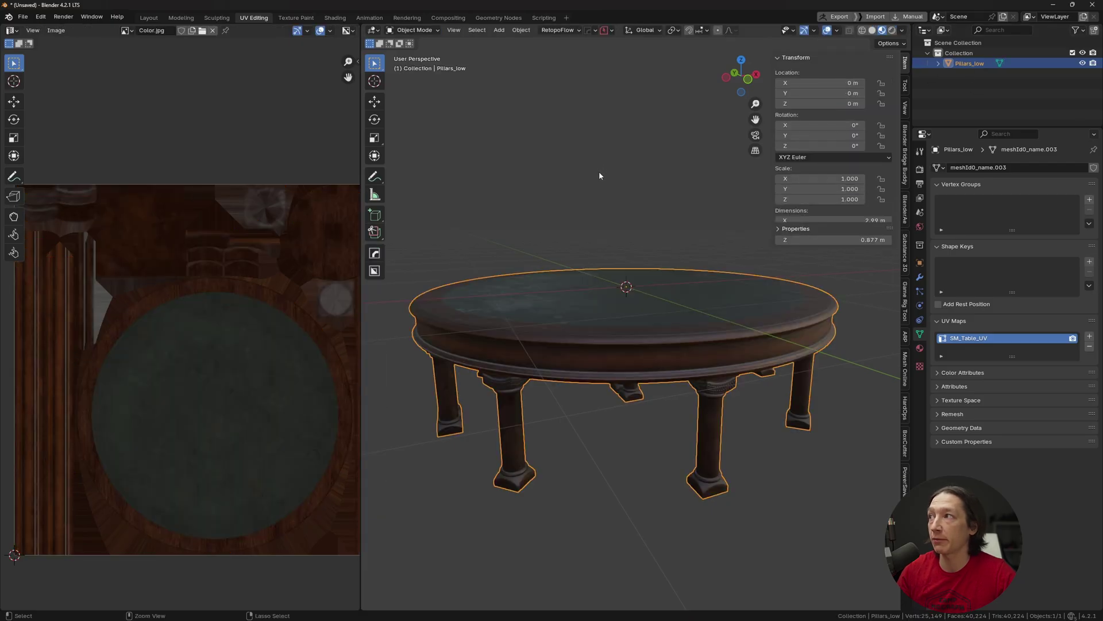
key(ctrl+z)
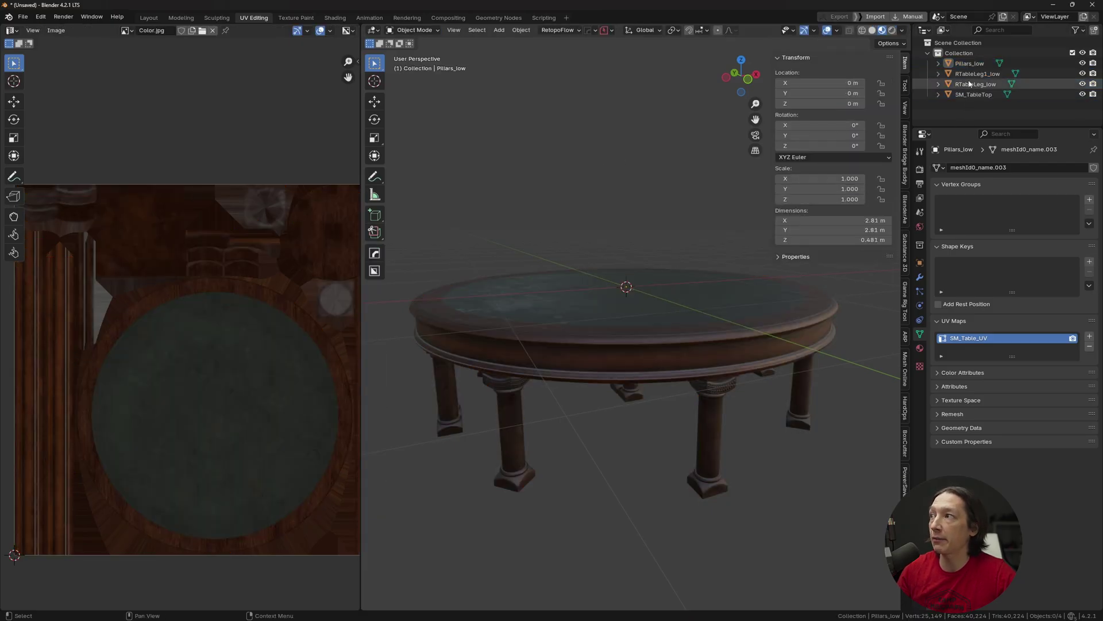
Reselect RTableLeg1_low, Pillars_low, RTableLeg_low and SM_TableTop (active) and join them into SM_TableTop
click(971, 74)
ctrl+click(965, 77)
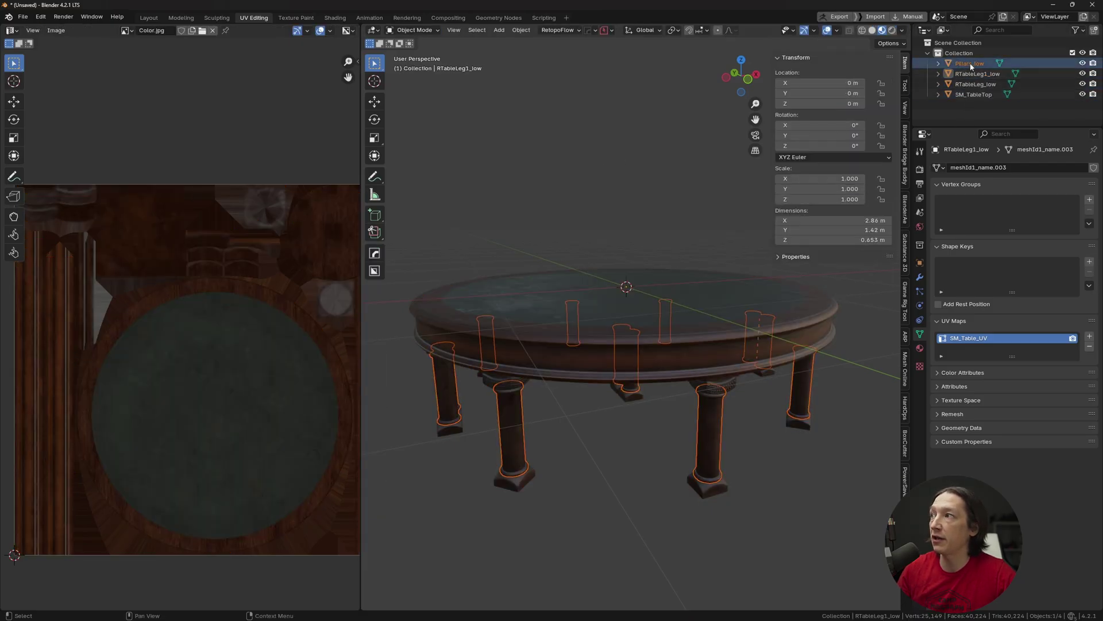
ctrl+click(964, 84)
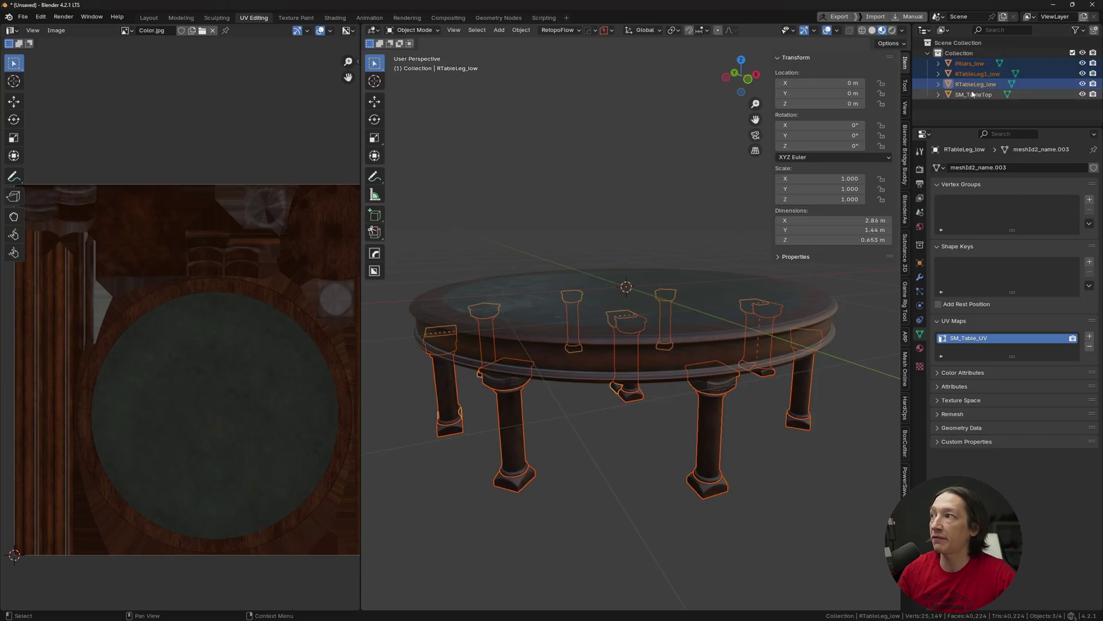
ctrl+click(975, 96)
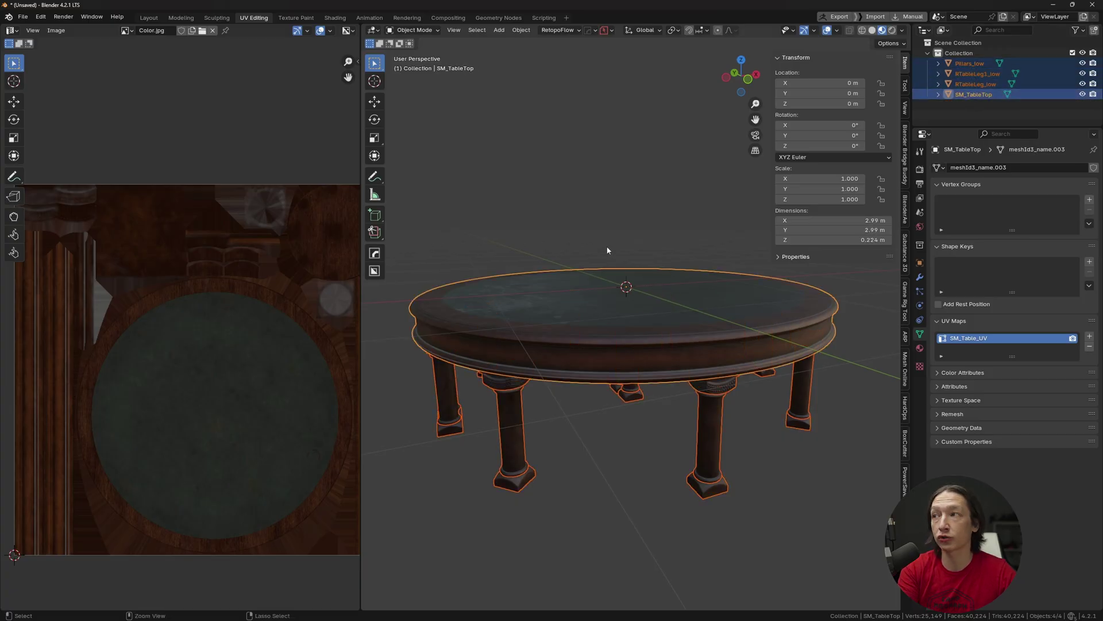
key(ctrl+j)
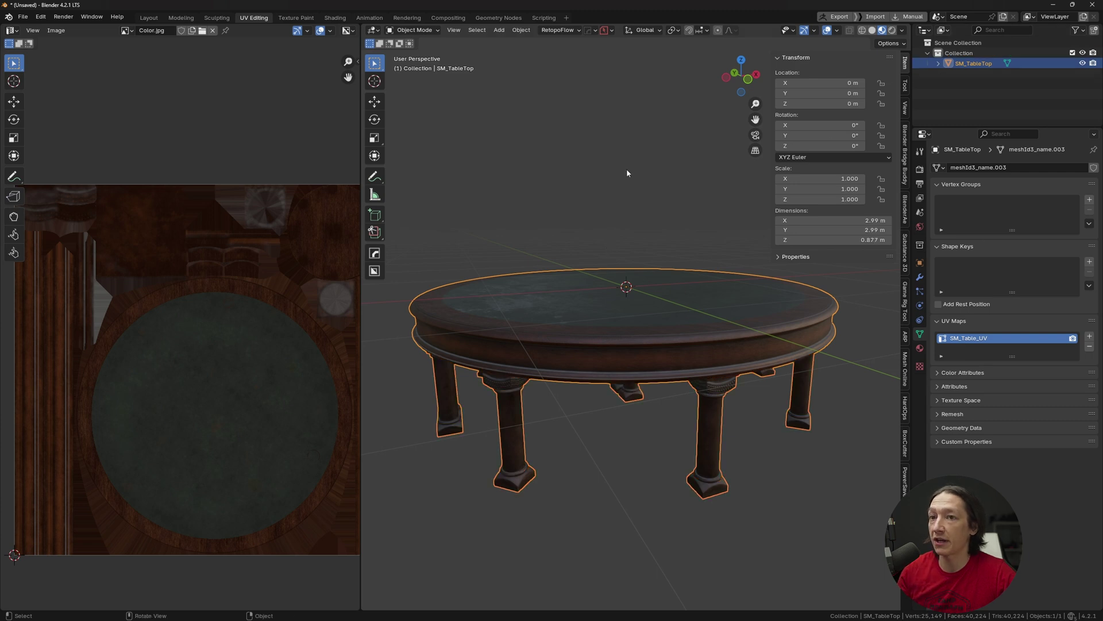
Inspect the unified SM_Table_UV map in face edit mode, then return to Object Mode
key(ctrl+Tab)
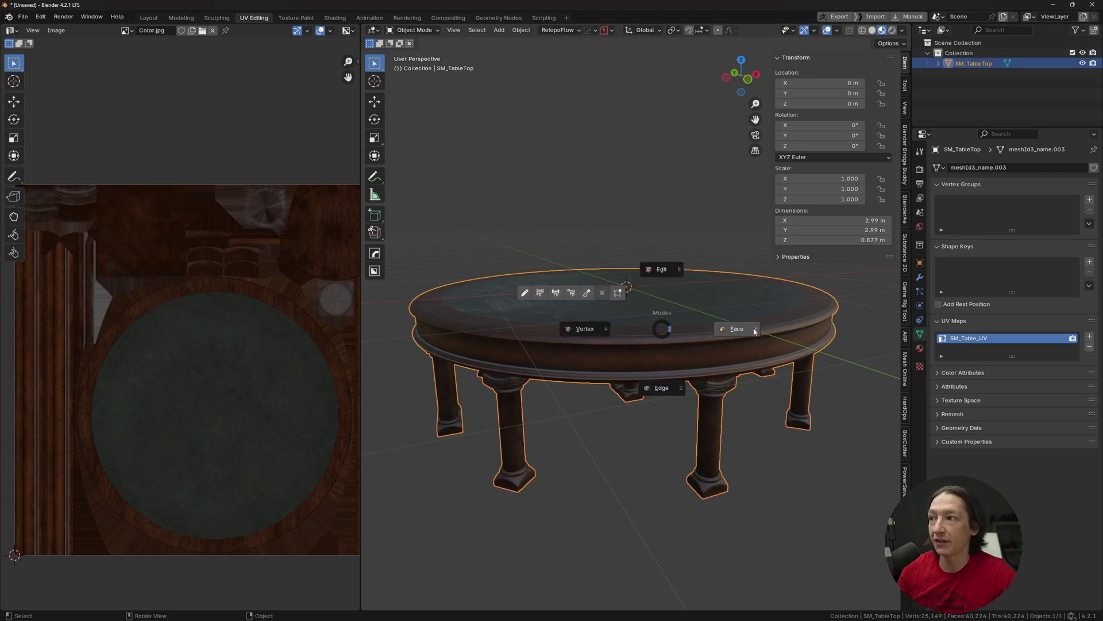
click(719, 328)
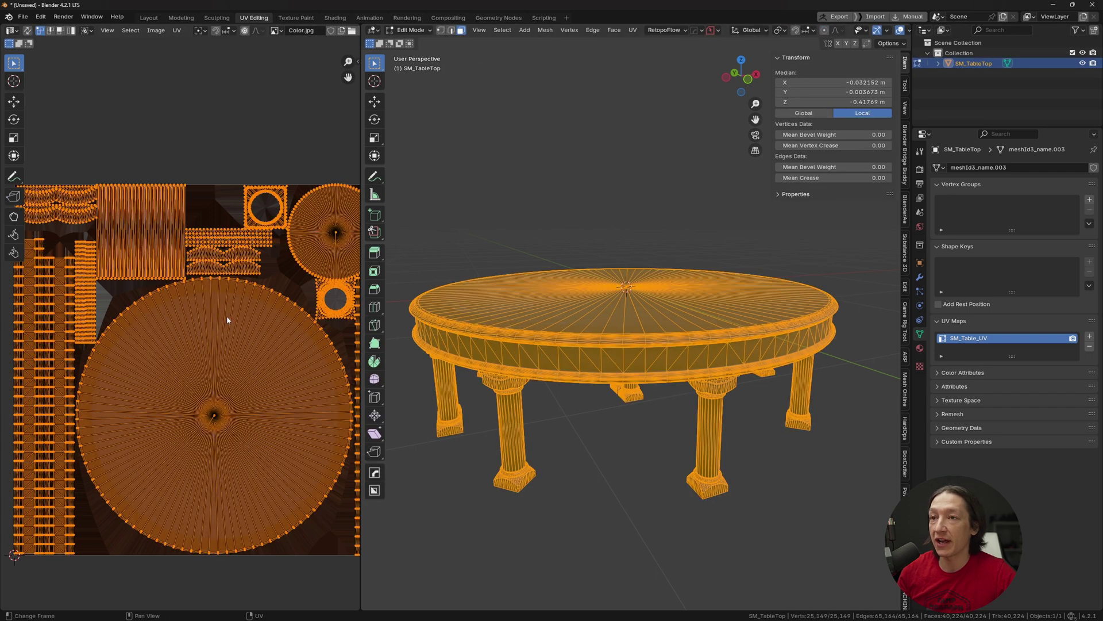
middle_drag(465, 307, 515, 343)
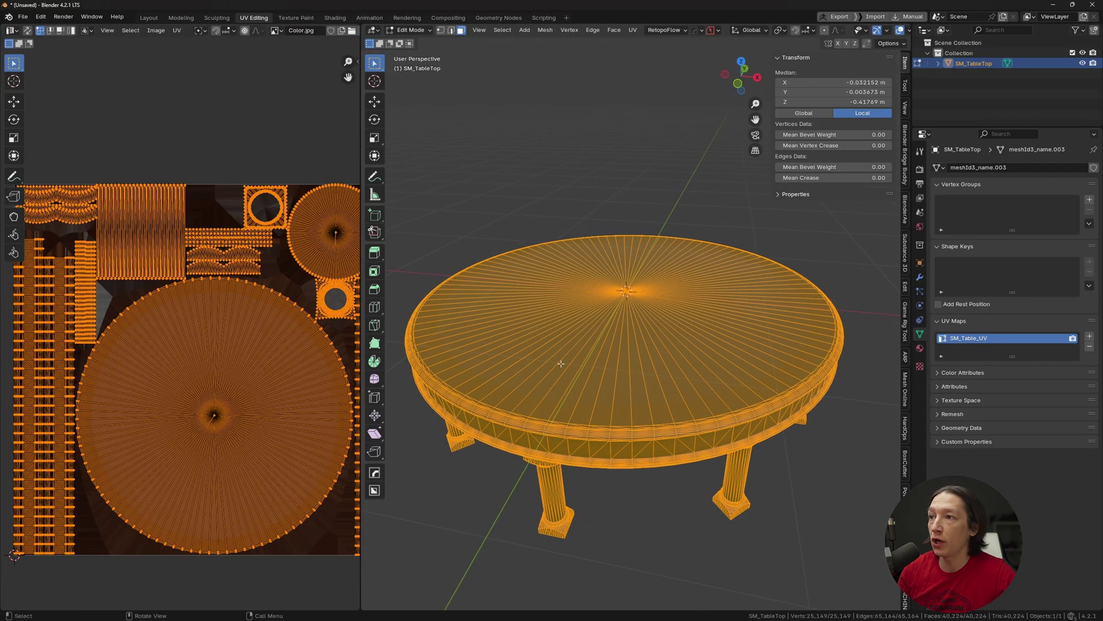
key(Tab)
middle_drag(596, 345, 627, 338)
Switch to Rendered shading and light the world with the empty_play_room_4k.hdr environment texture
key(z)
click(629, 331)
middle_drag(596, 333, 653, 312)
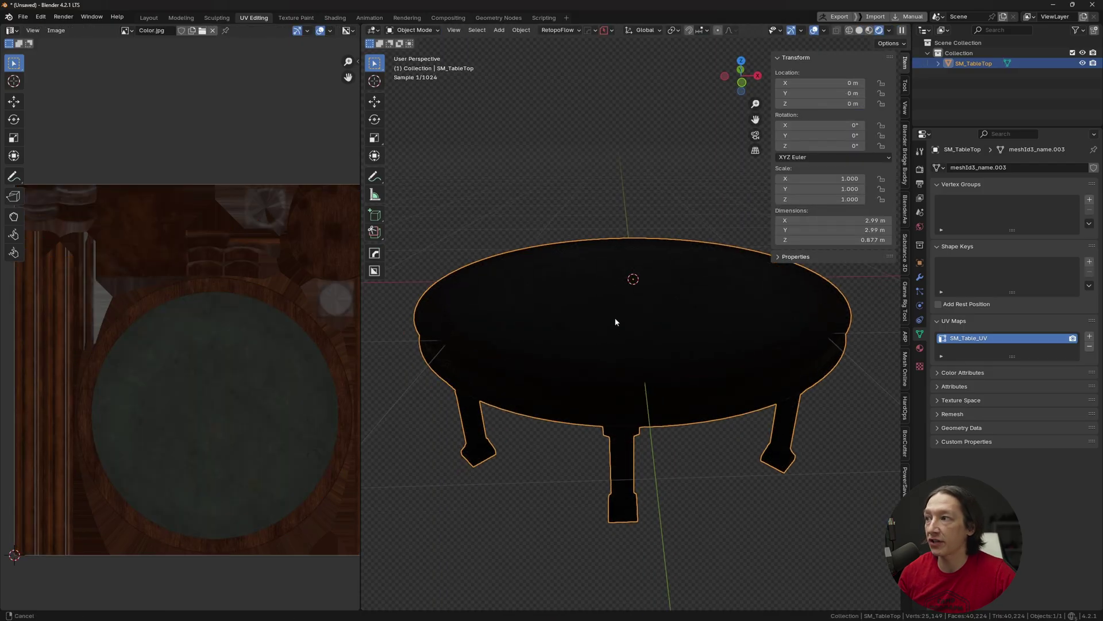
click(919, 226)
click(1015, 232)
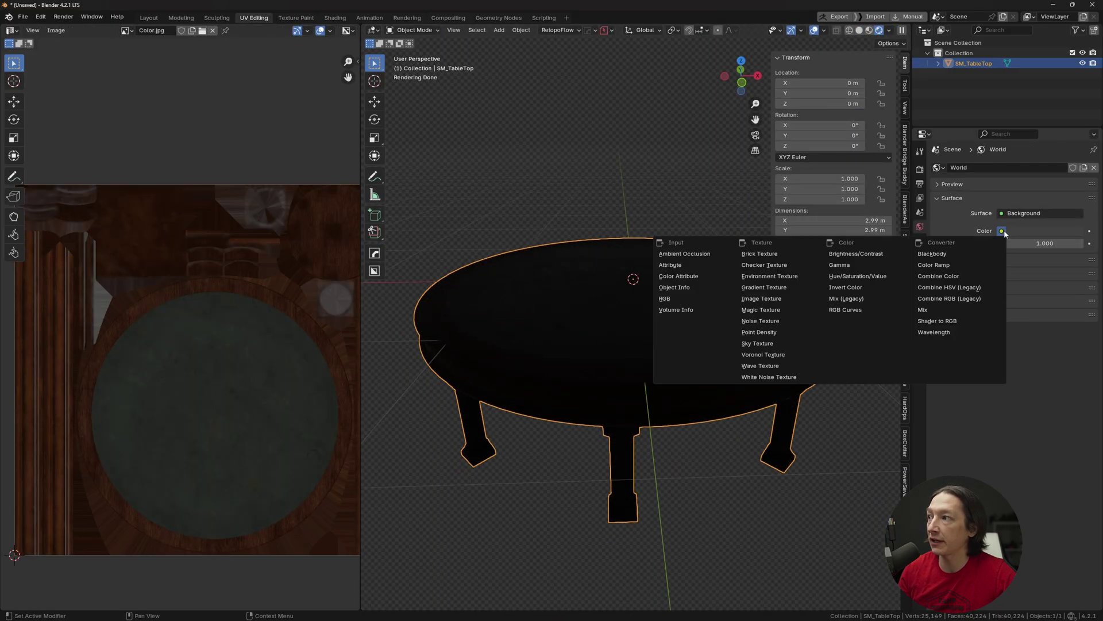
click(809, 266)
drag(967, 228, 1062, 243)
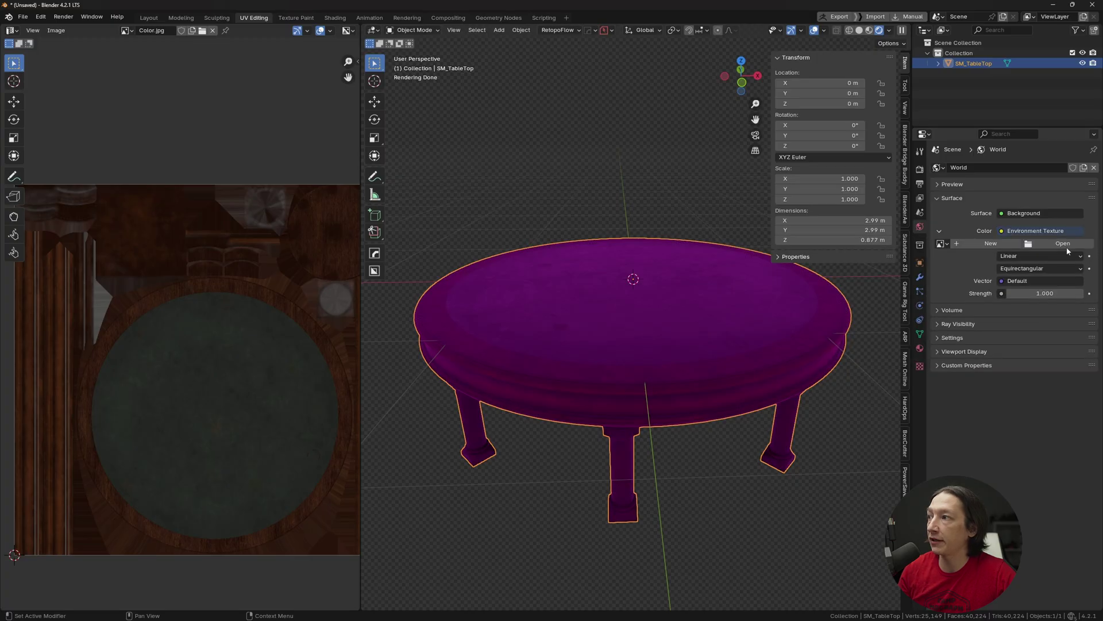
Add an Area light and raise it 1.2707 m straight up above the table
key(shift+a)
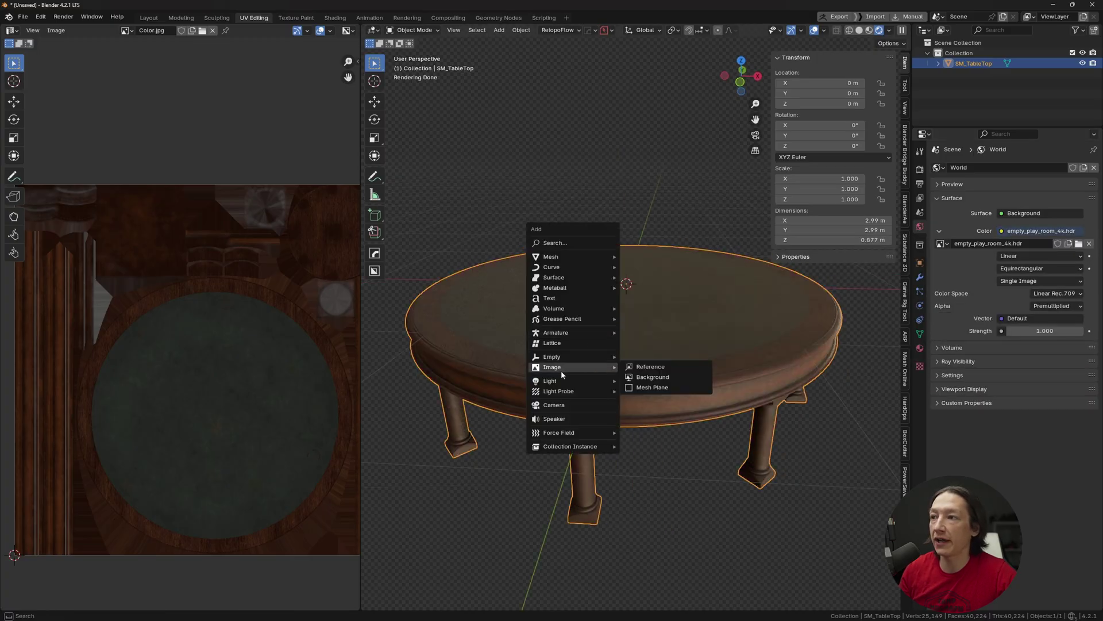
mouse_move(565, 382)
click(655, 414)
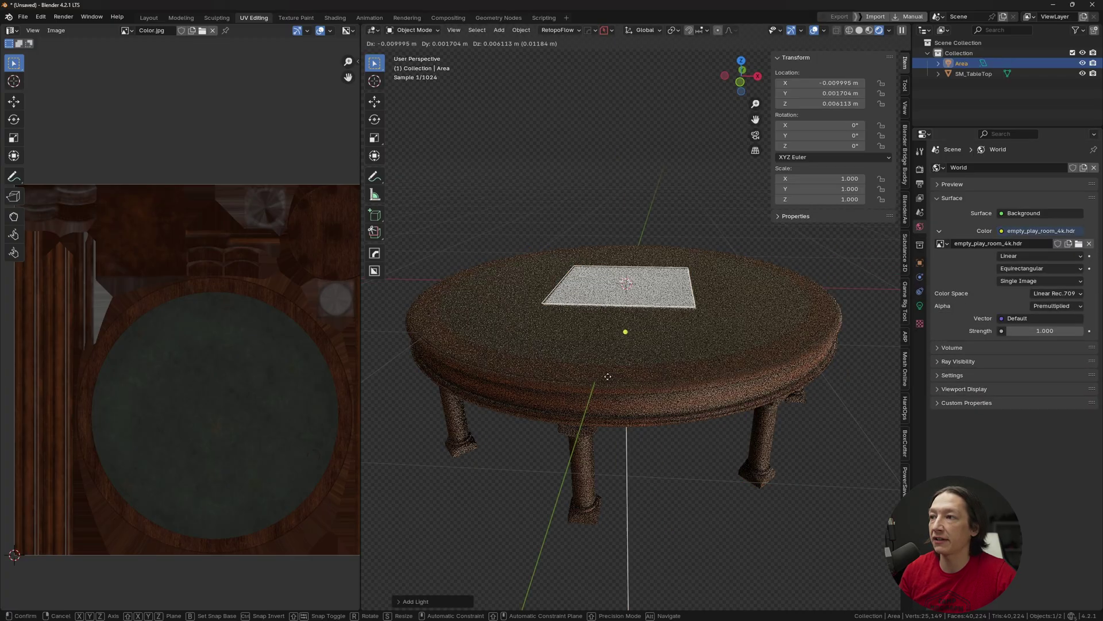
key(g)
key(z)
click(821, 291)
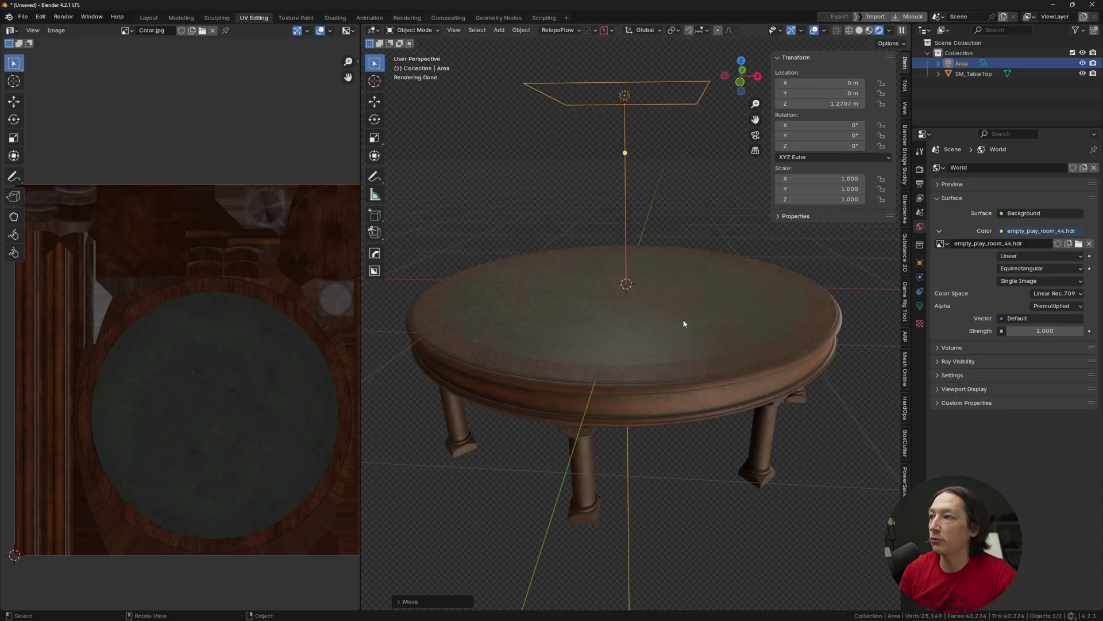
Set the Area light's power to about 190.1 W
click(920, 306)
mouse_move(1040, 237)
mouse_down()
mouse_move(1026, 237)
mouse_move(1037, 237)
mouse_up()
middle_drag(591, 253, 690, 332)
Rename SM_TableTop to SM_Antique-Table and save as Blender_Antique_Table_Rebuild.blend
click(677, 205)
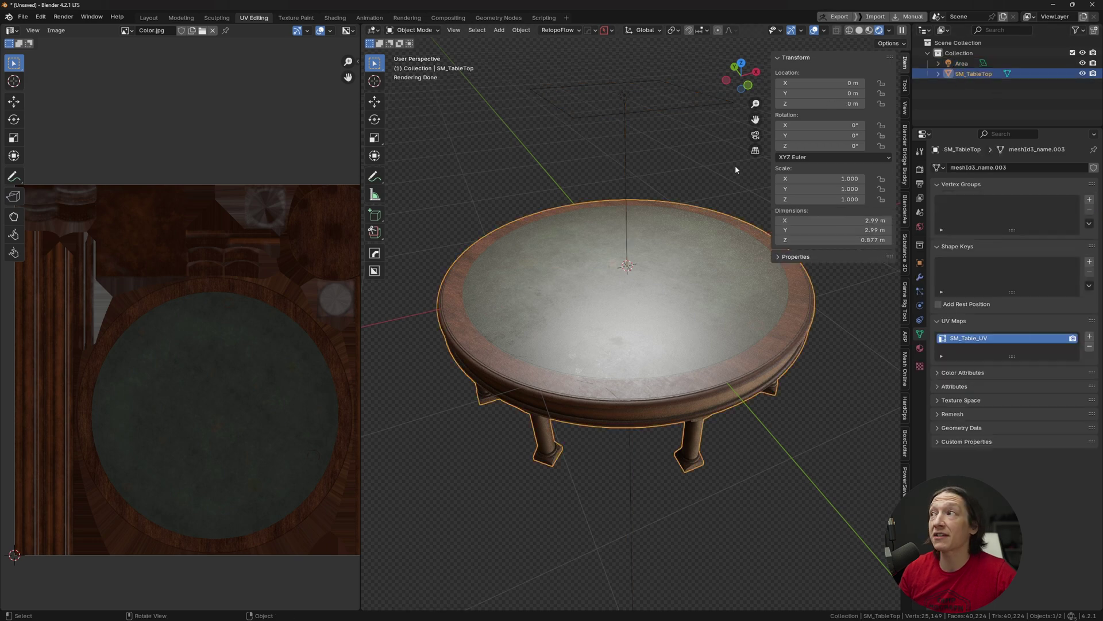
middle_drag(624, 250, 599, 285)
double_click(972, 73)
text(SM_Ant)
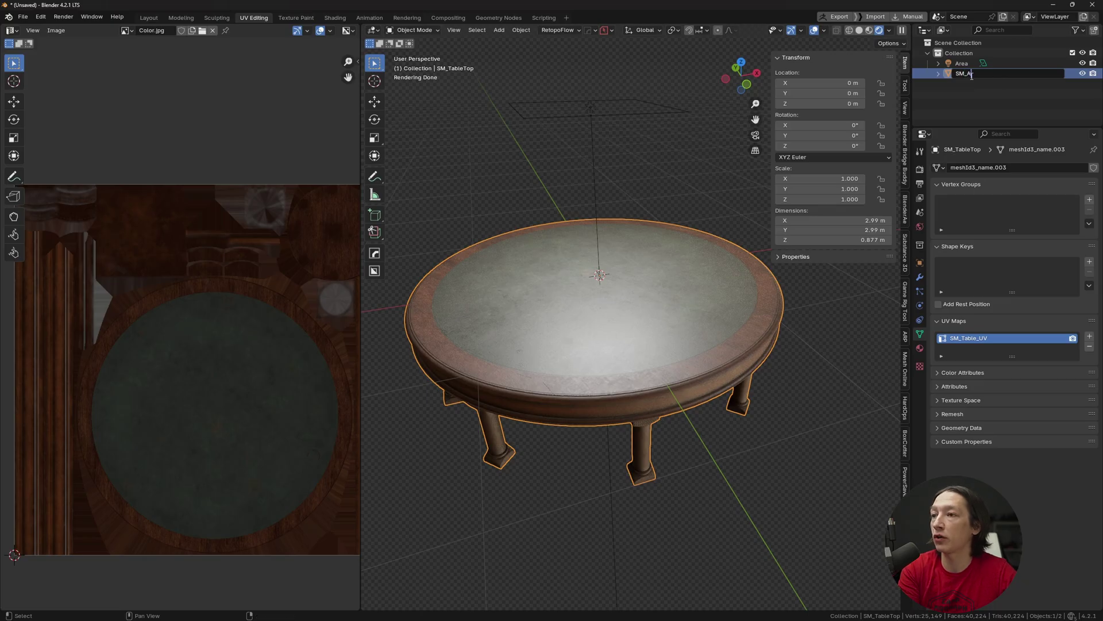
text(ique-Table)
key(Return)
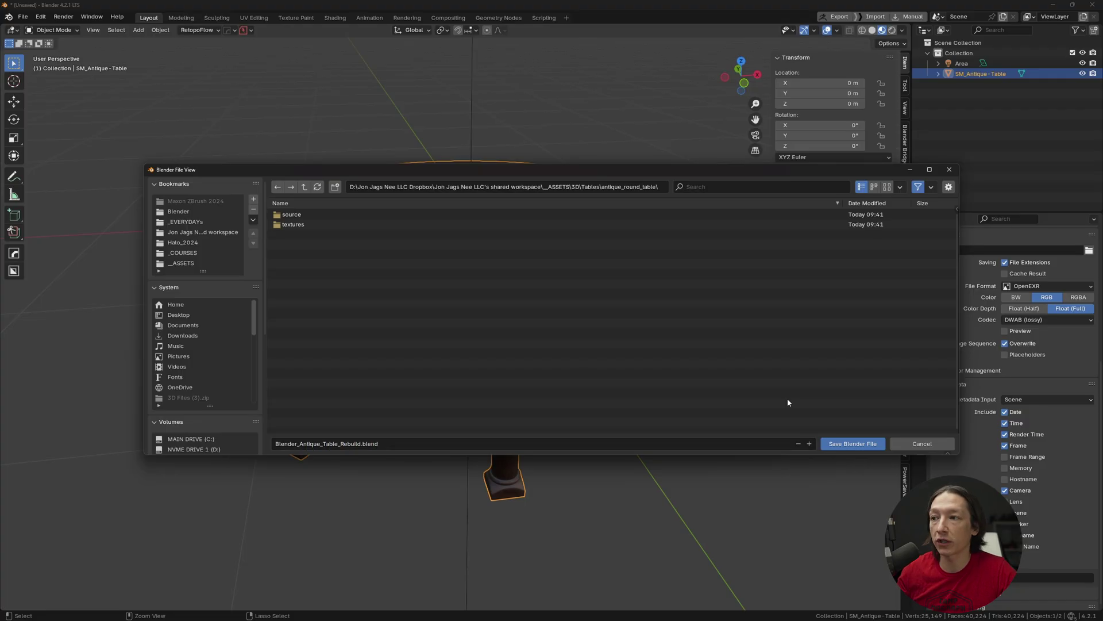
click(865, 444)
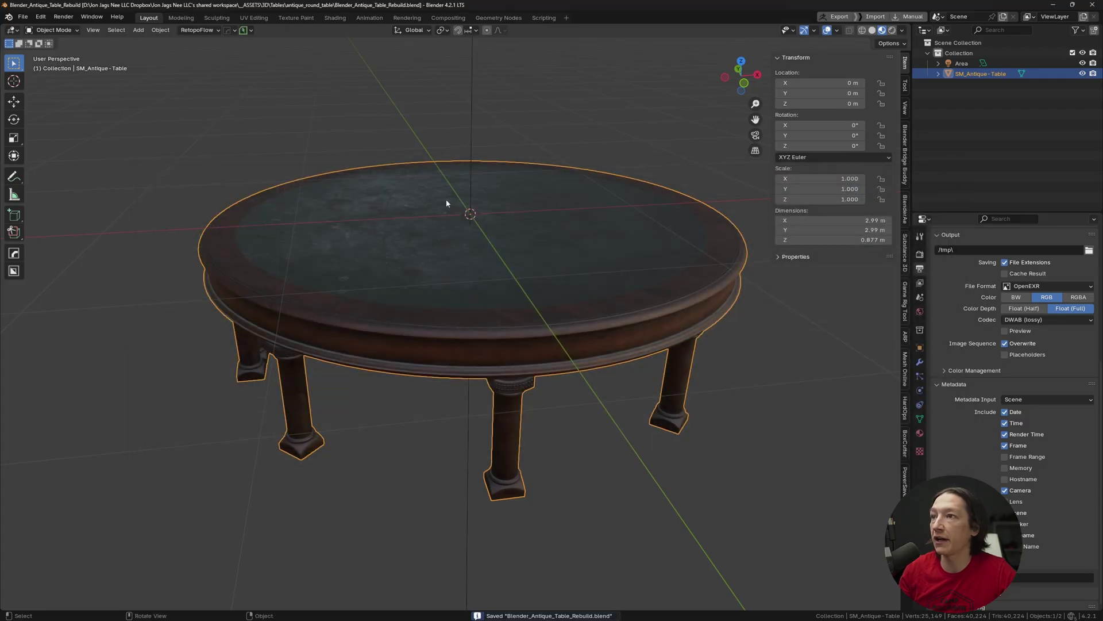
Export the table as SM_Antique_Table.fbx into the antique_round_table folder
click(22, 16)
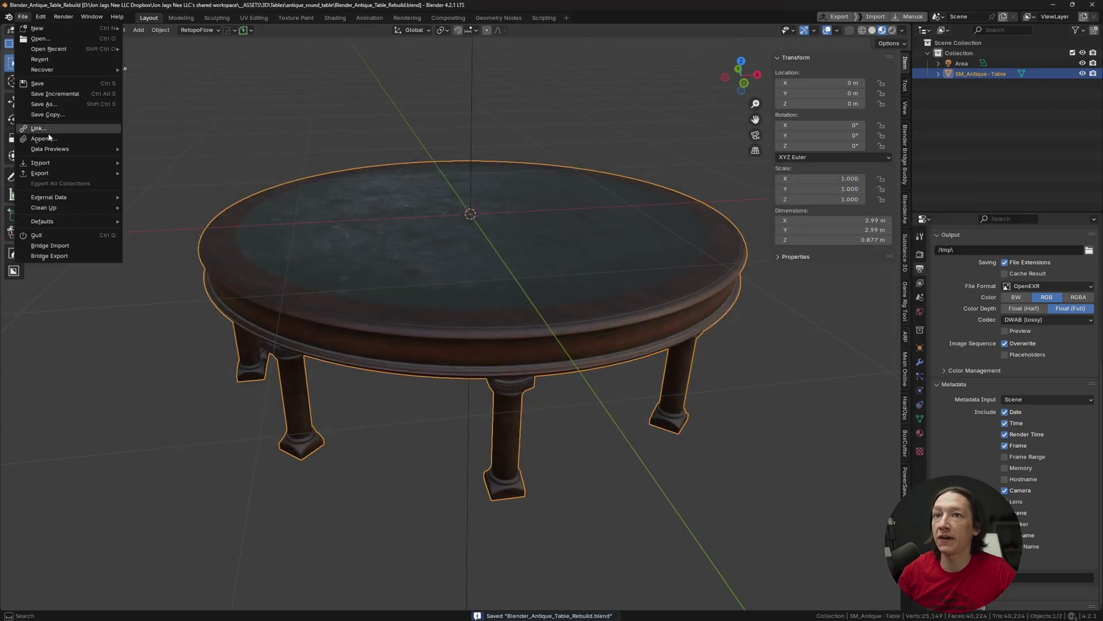
mouse_move(47, 176)
click(155, 267)
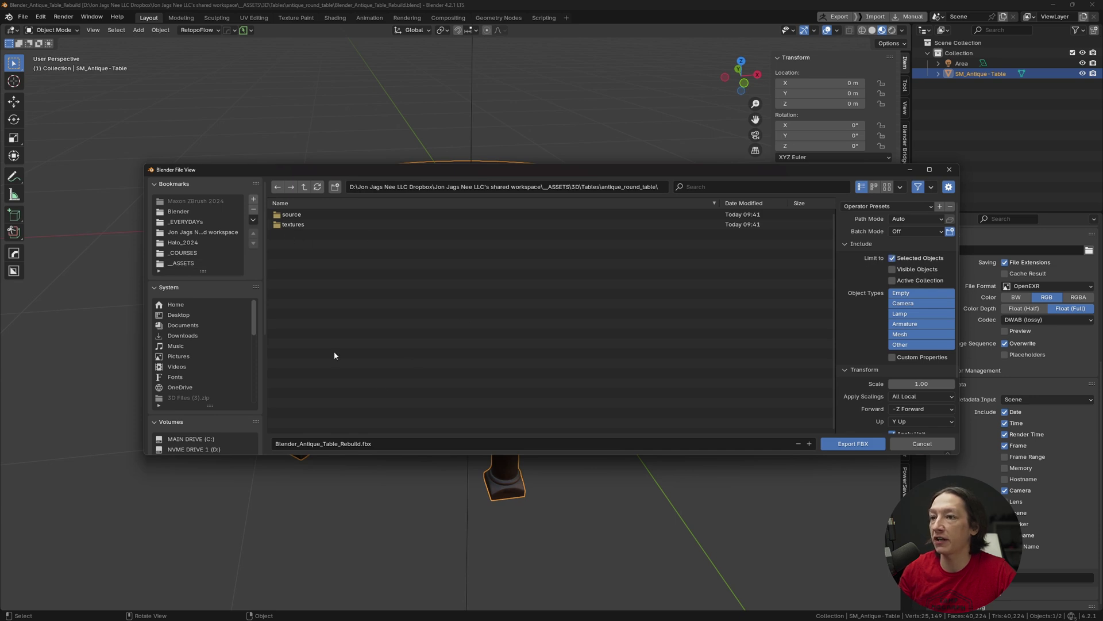
click(372, 445)
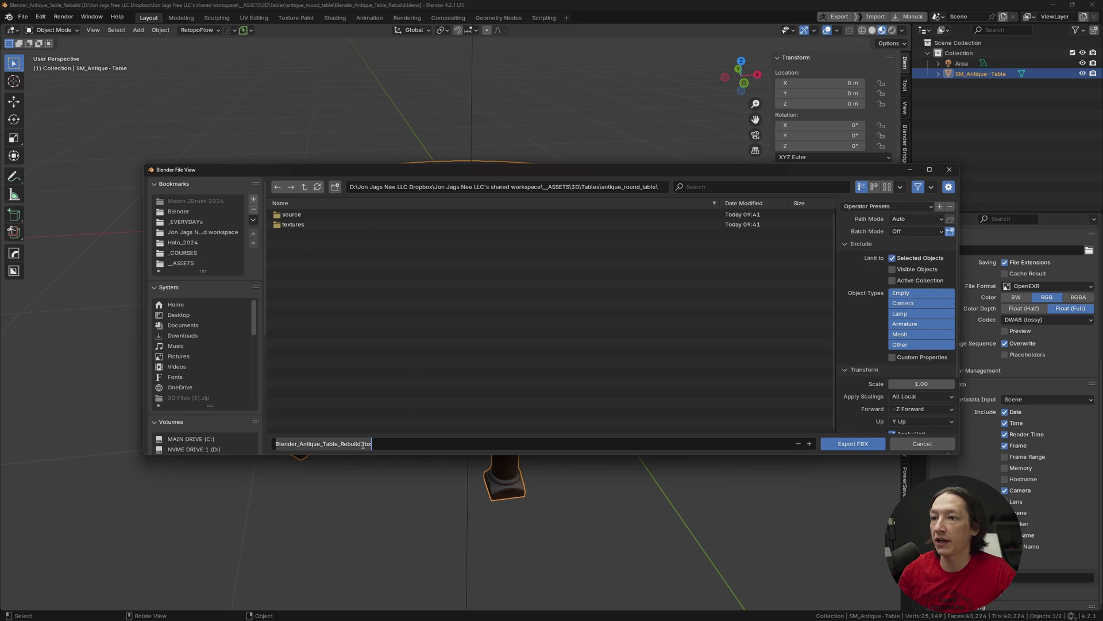
text(SM_Antique_Table)
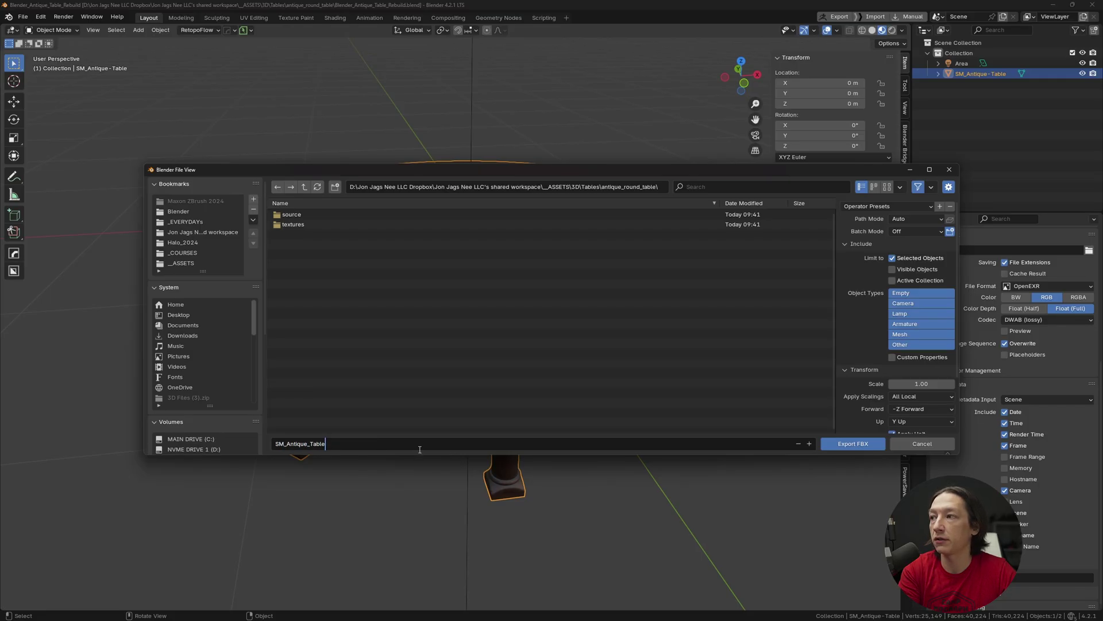
click(869, 447)
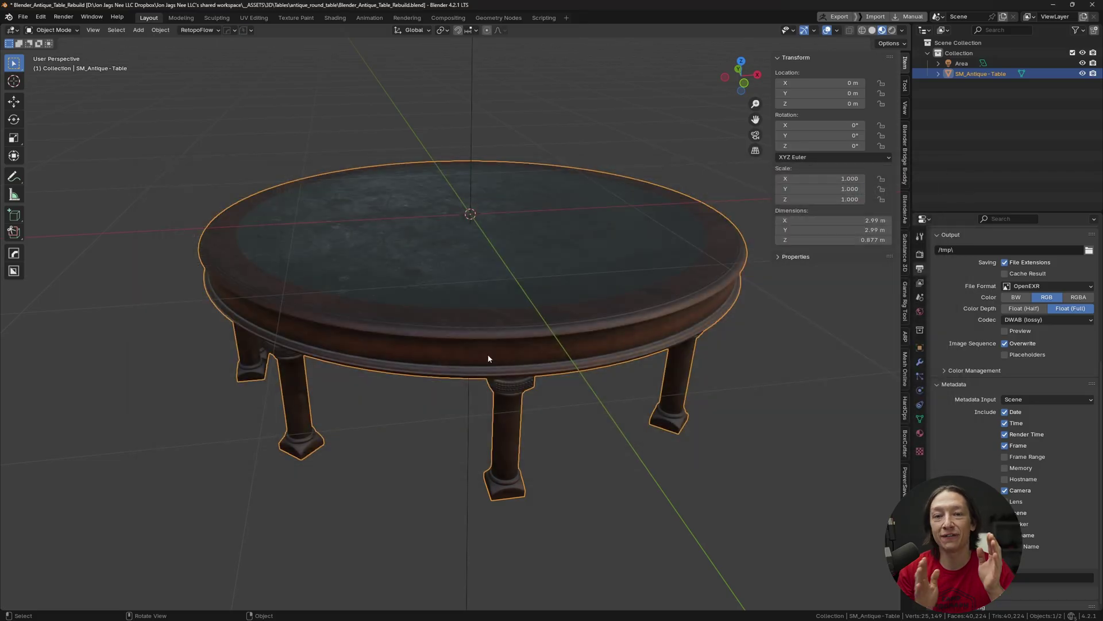